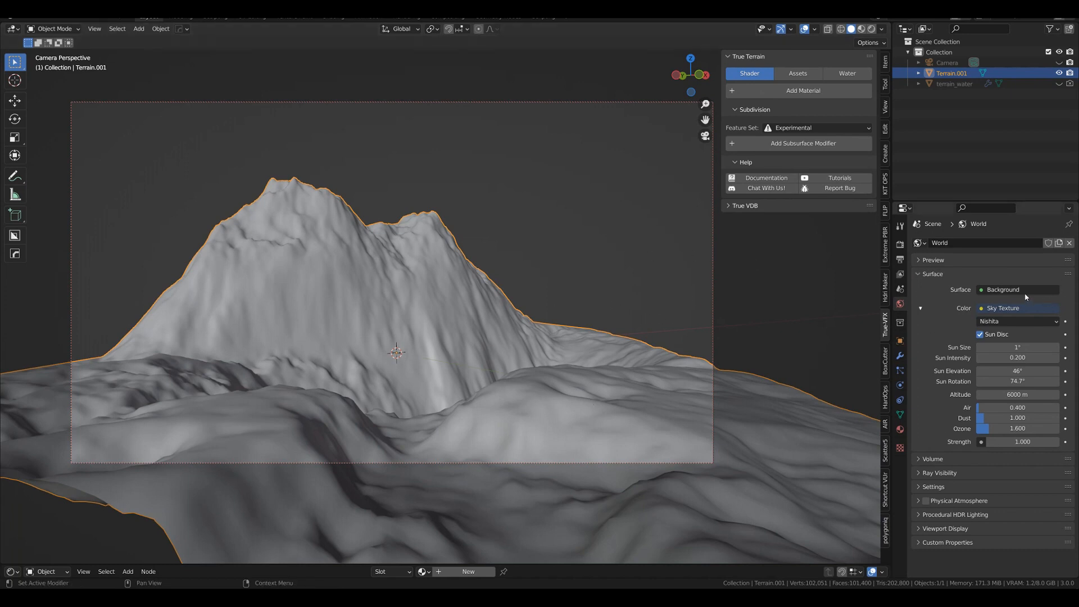
Step: Check the scene's colour management settings and switch the viewport to rendered shading
left_click(901, 246)
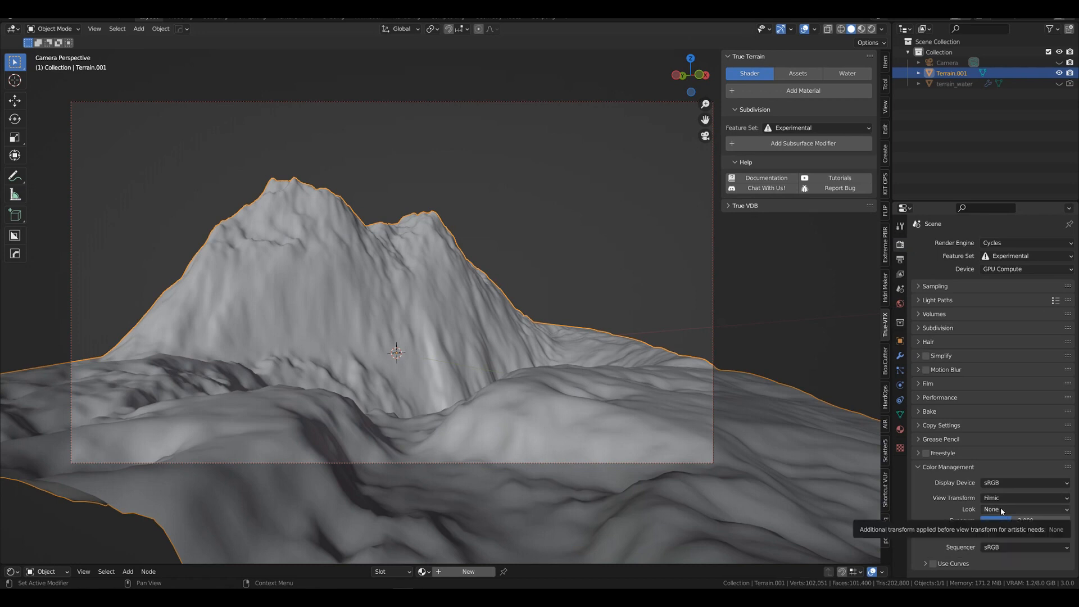
left_click(871, 29)
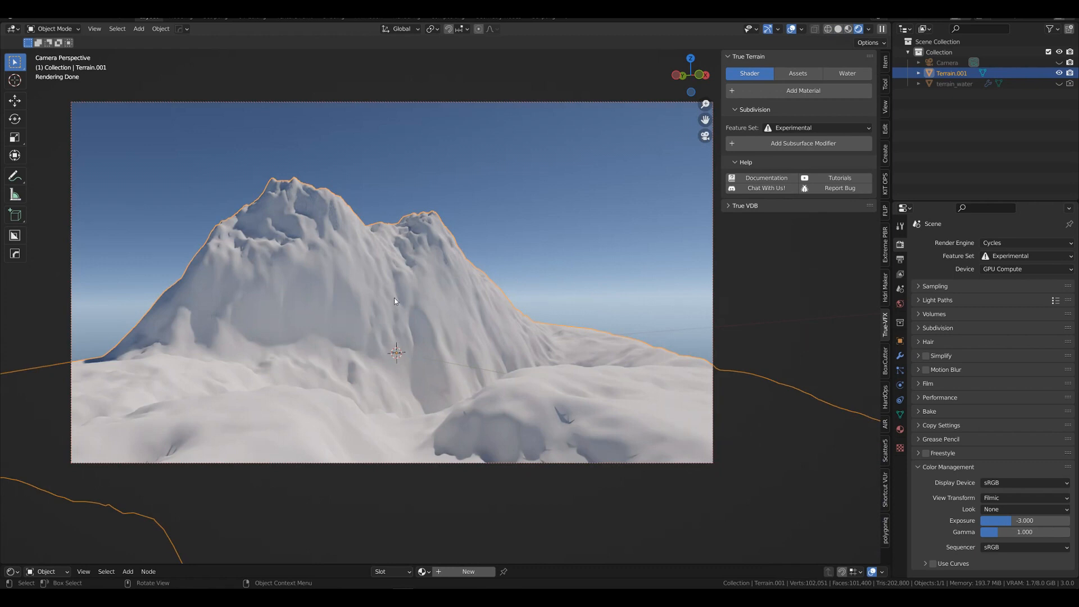
Step: Check the terrain's dimensions, and show the terrain_water object briefly before hiding it again
left_click(886, 66)
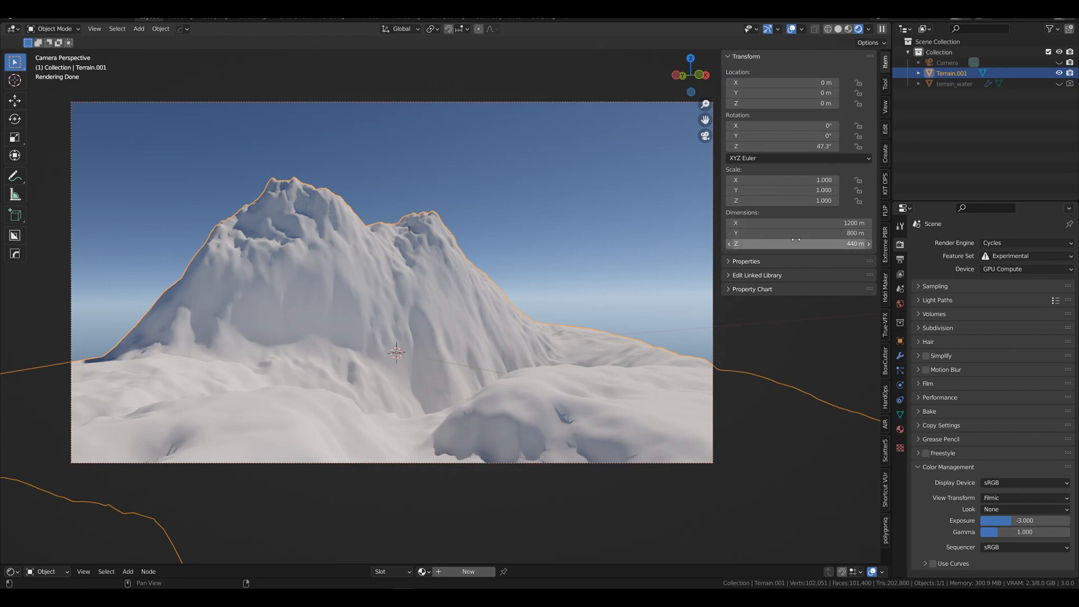
left_click(1059, 84)
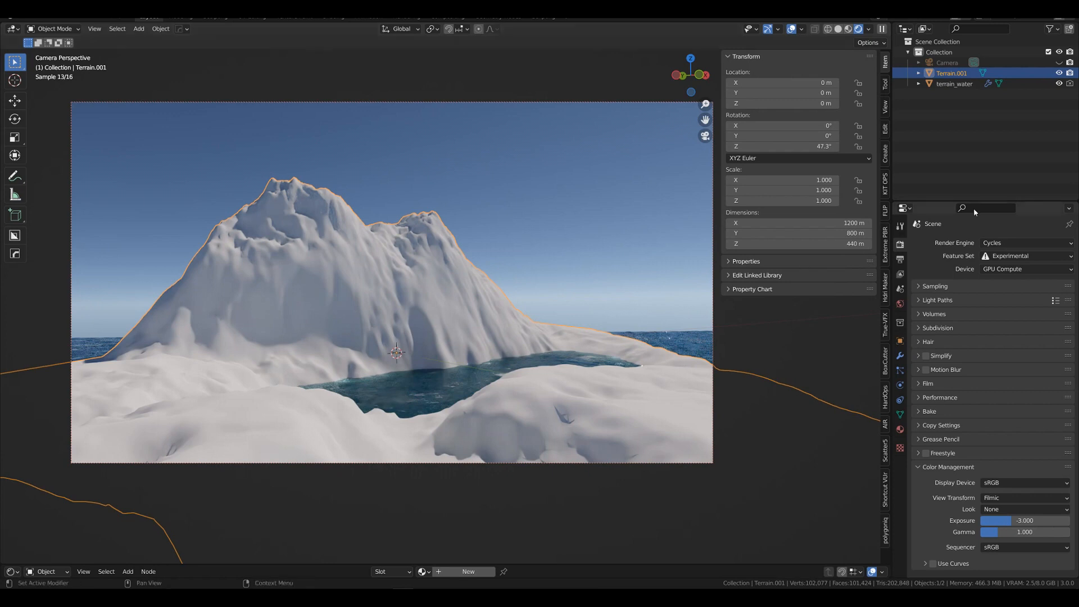
left_click(1058, 84)
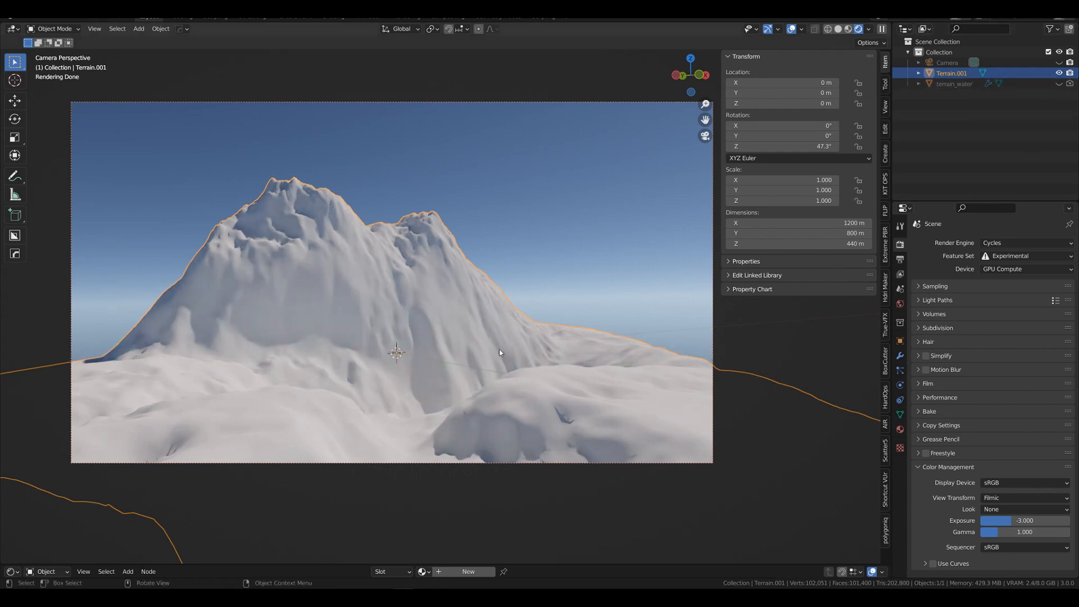
Step: Add a True Terrain material to the Terrain.001 object
left_click(887, 332)
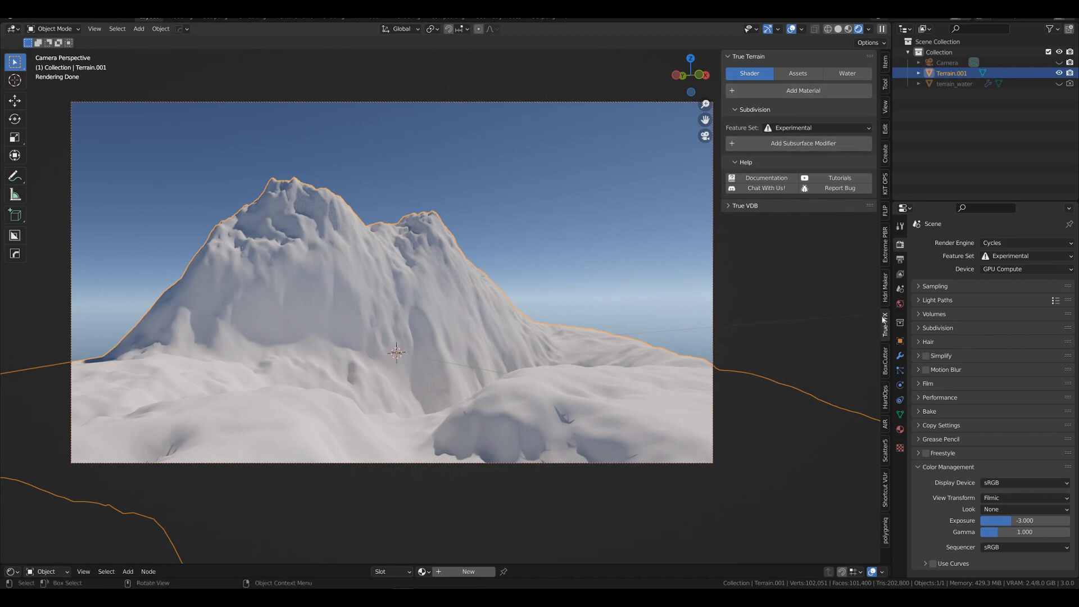
left_click(899, 355)
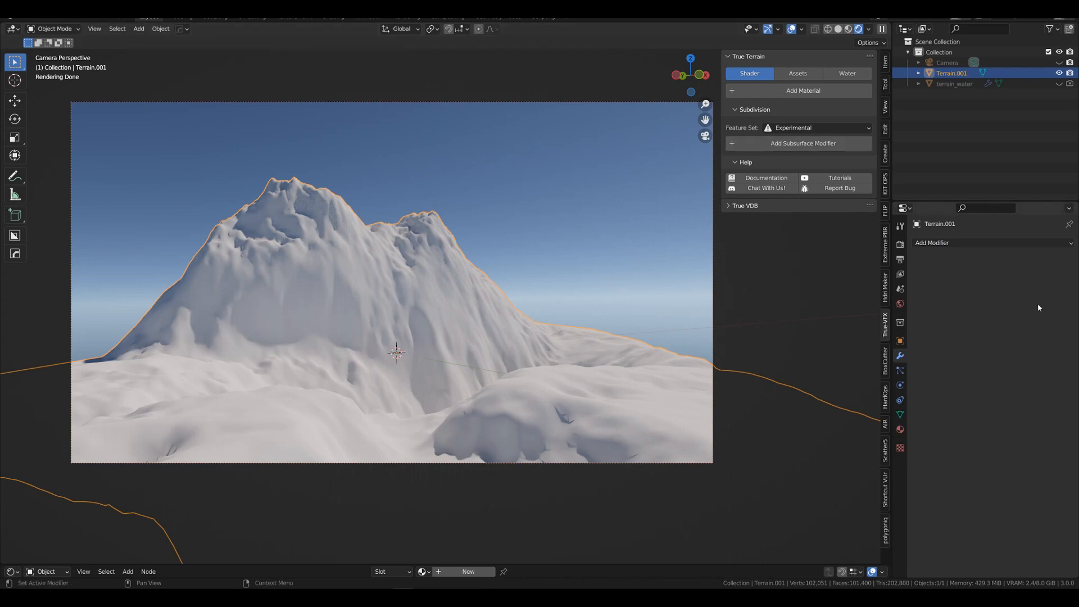
left_click(757, 90)
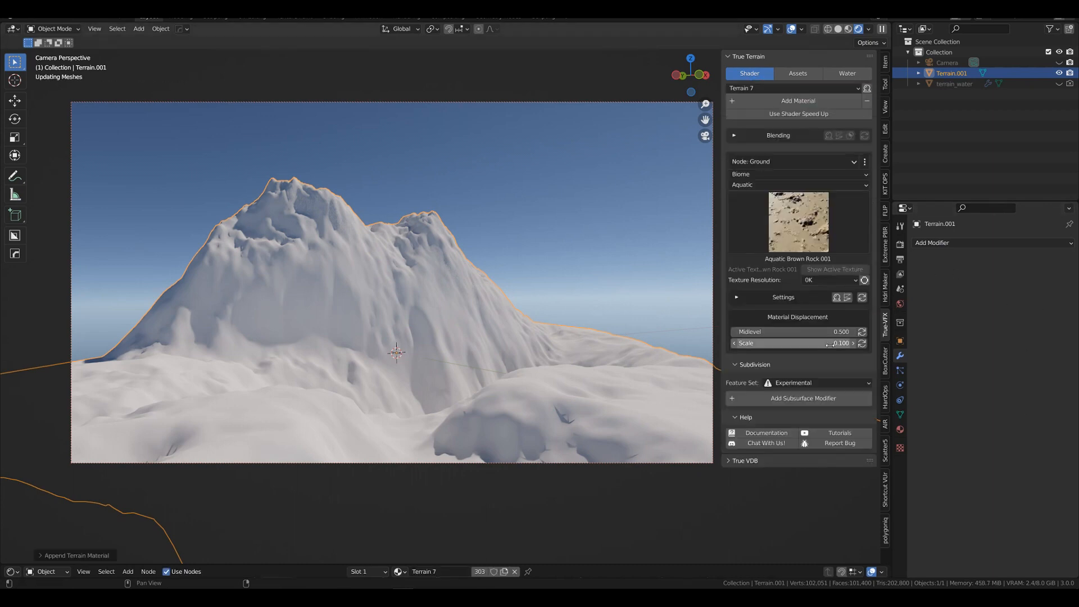
Step: Keep the ground on the Aquatic biome and set its Aquatic Brown Rock 001 texture resolution to 1K
left_click(754, 187)
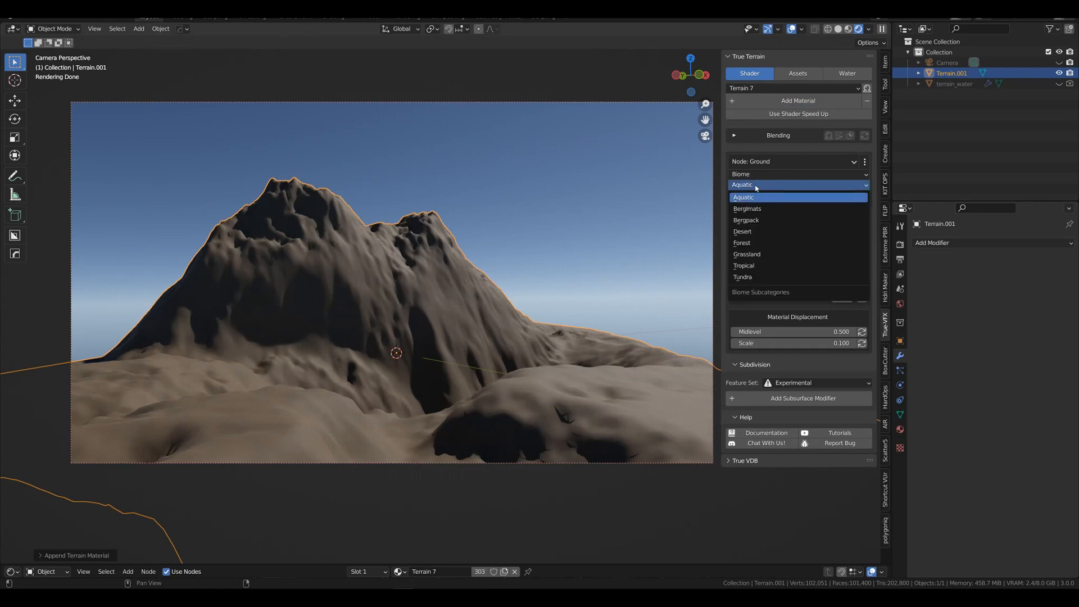
left_click(755, 197)
left_click(572, 76)
left_click(462, 310)
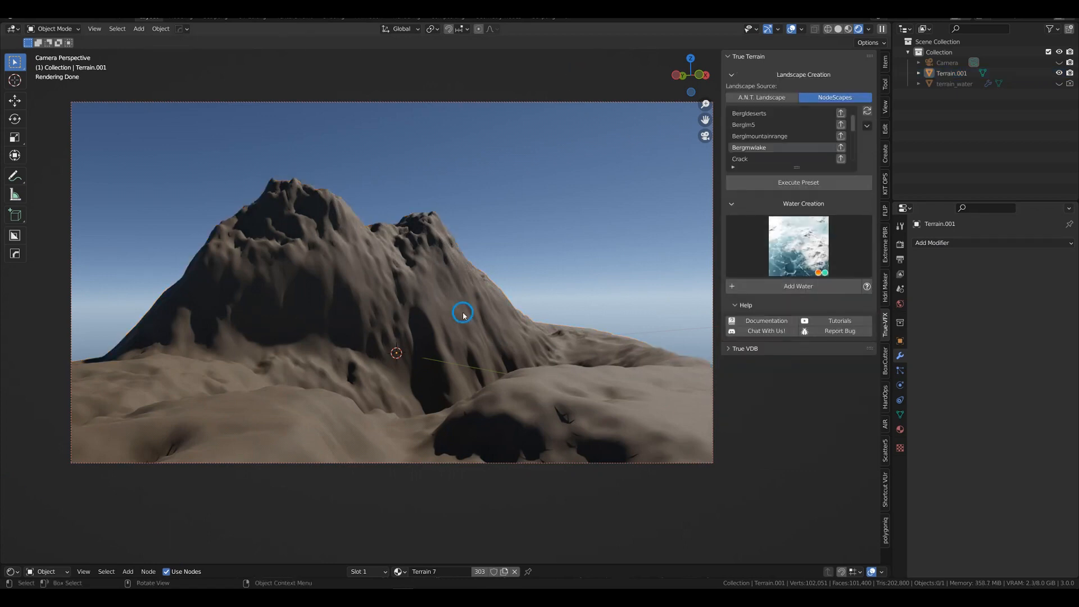
left_click(828, 278)
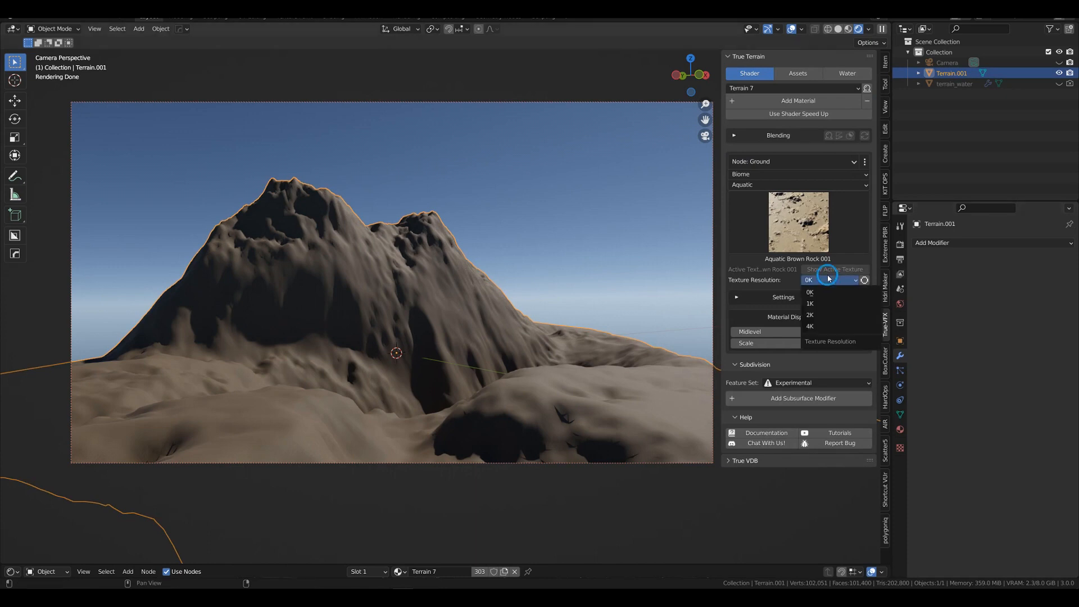
left_click(810, 303)
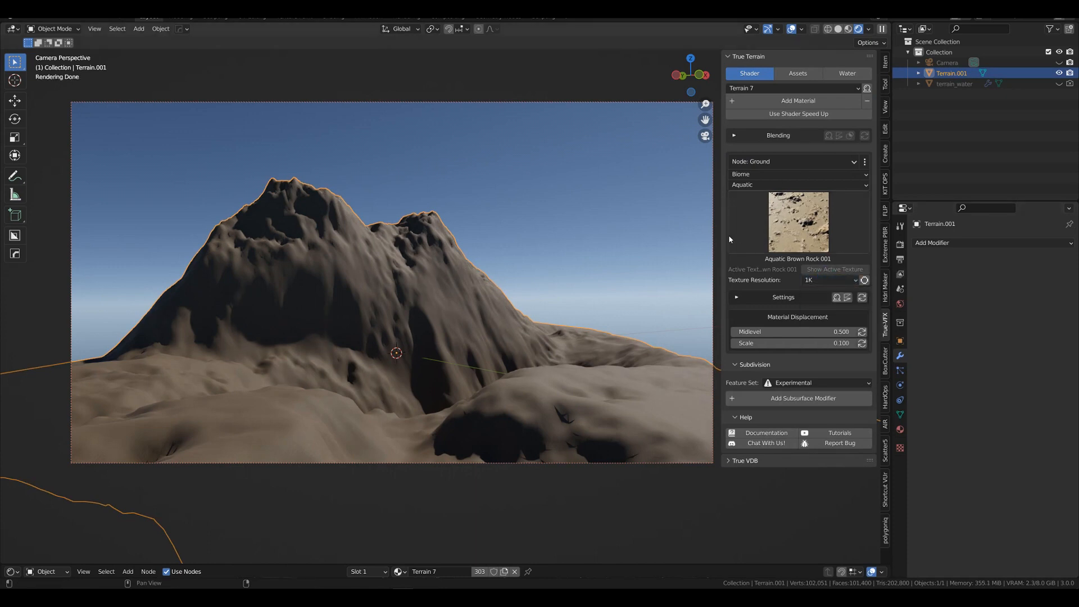
Step: Change the ground to the Bergpack texture BrownLight RockLittered 002 with a texture resolution of 1K
left_click(747, 186)
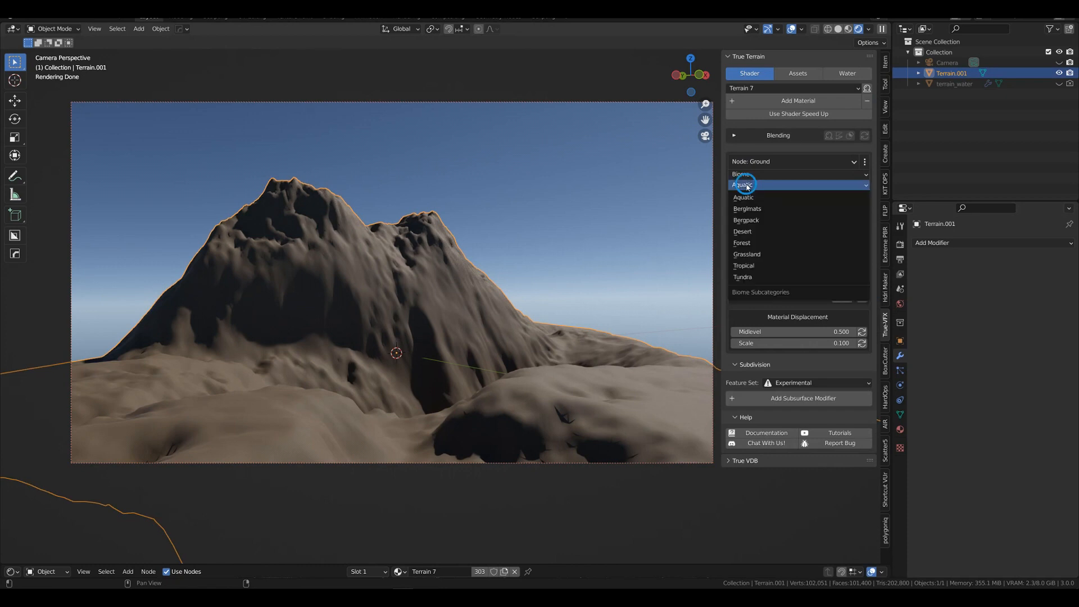
left_click(747, 220)
left_click(808, 222)
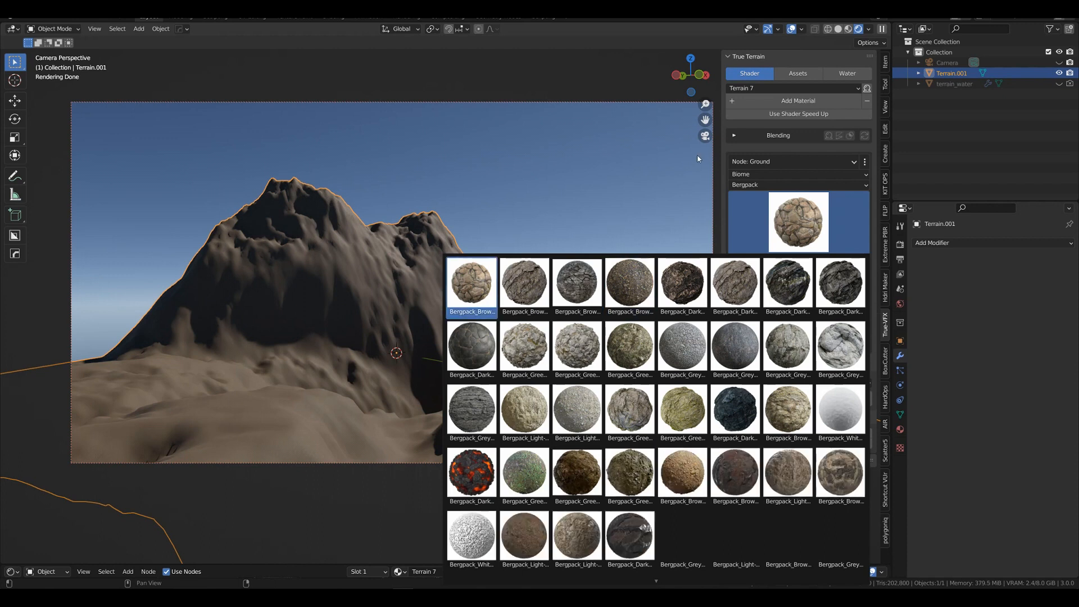
left_click(479, 286)
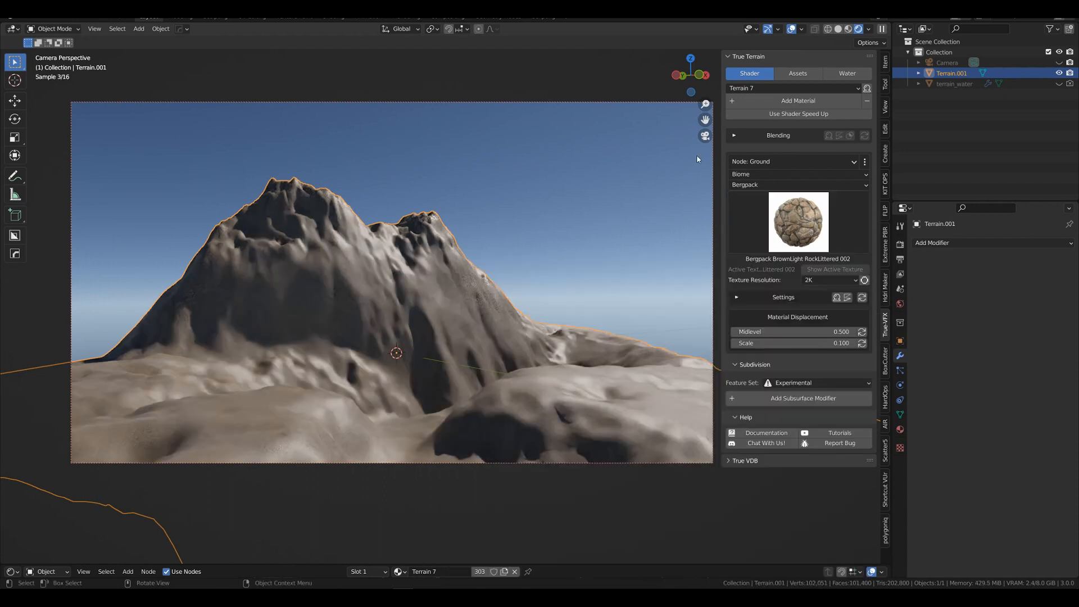
left_click(814, 280)
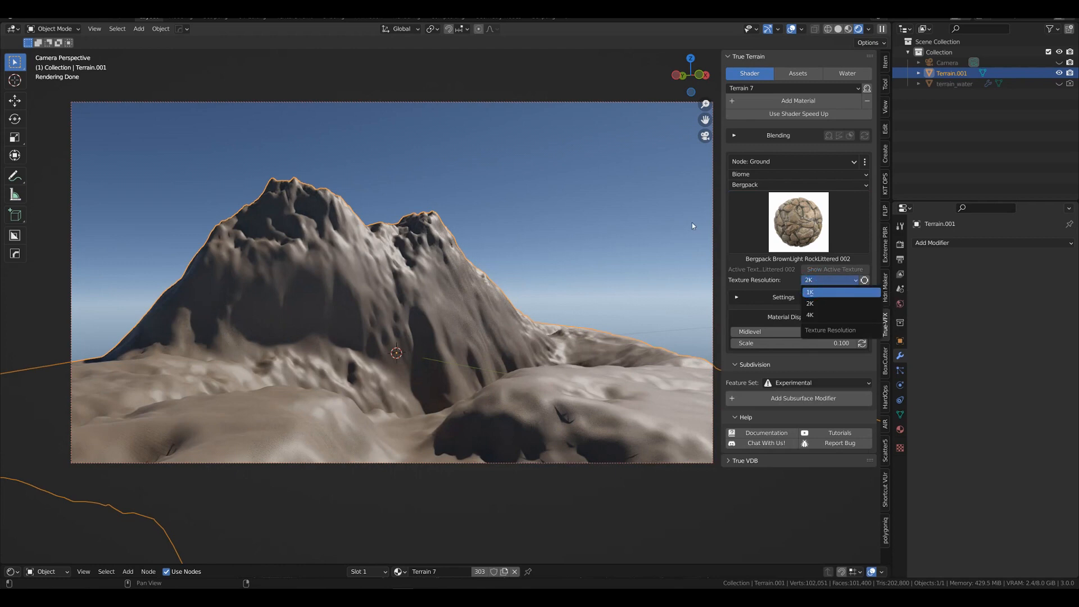
left_click(810, 293)
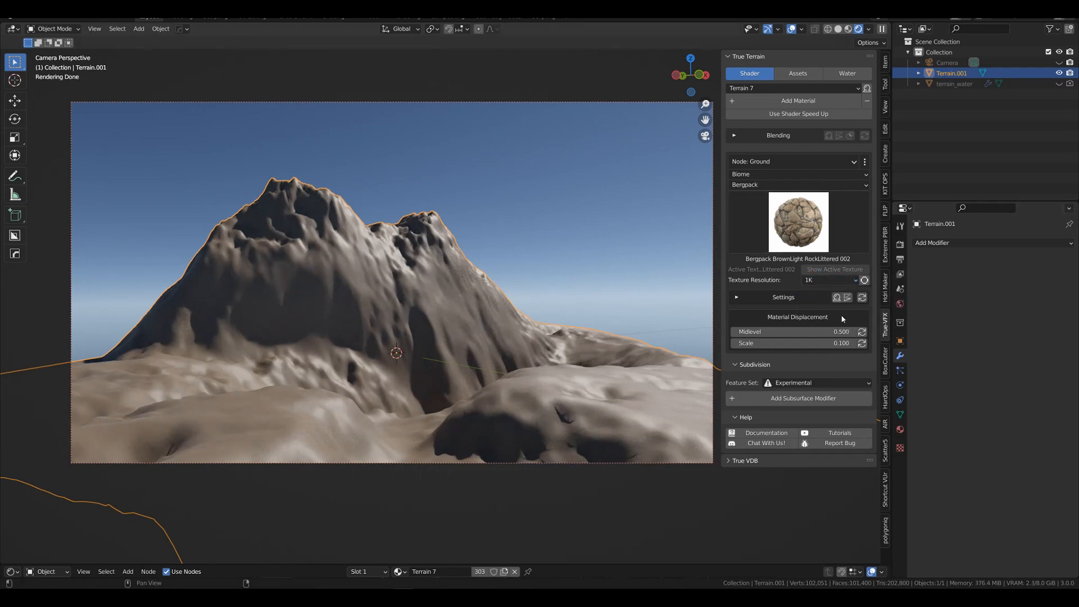
Step: Set the material displacement scale of the terrain material to 10
left_click(776, 346)
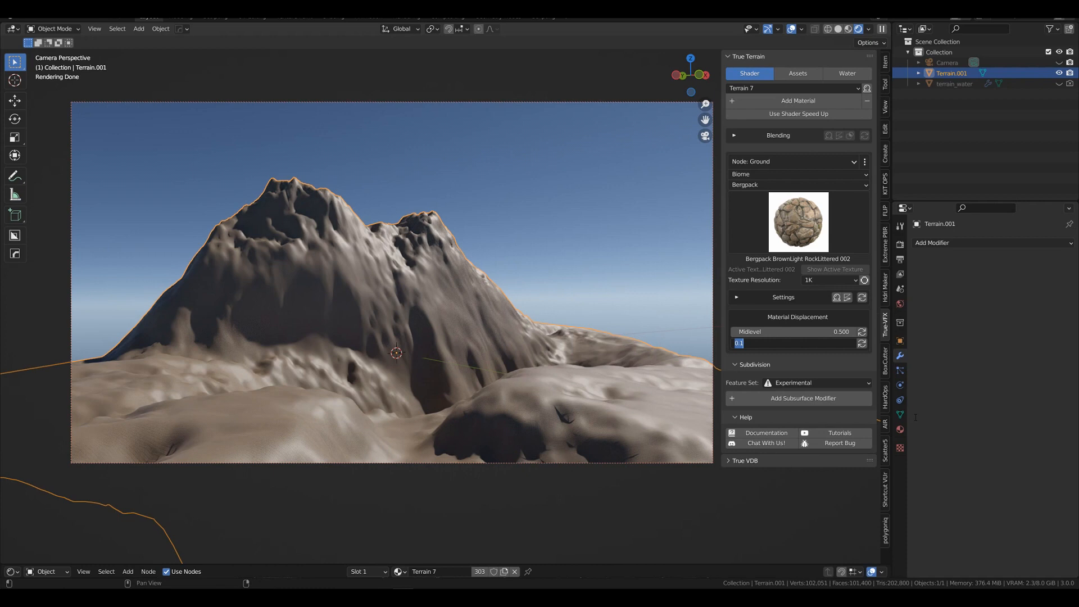
type("10")
key("Return")
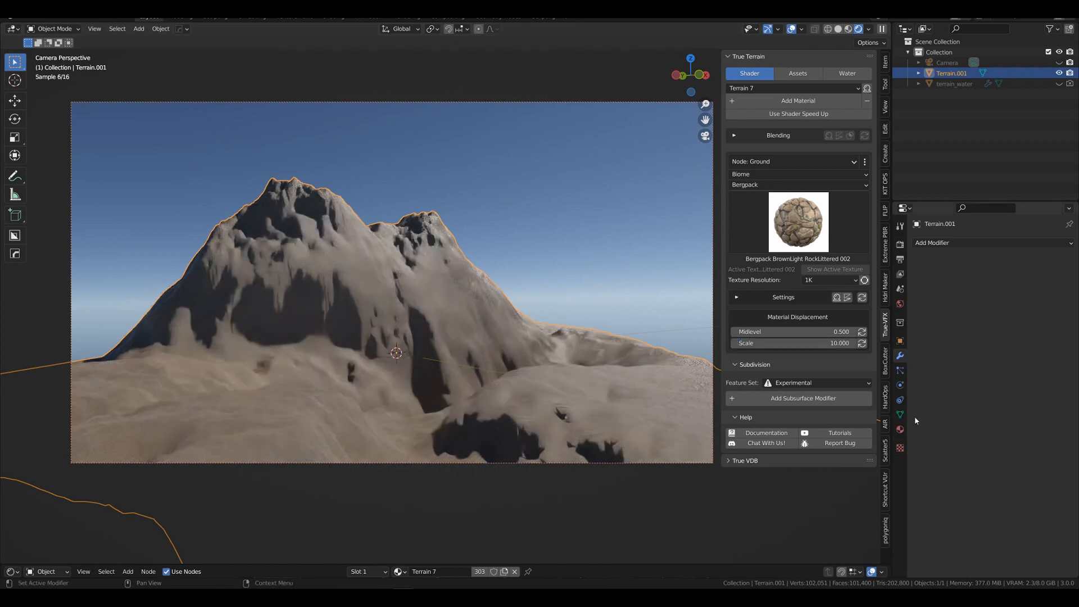
Step: Expand the ground's shader and texture mapping settings, and set the texture size to 200 metres
left_click(737, 297)
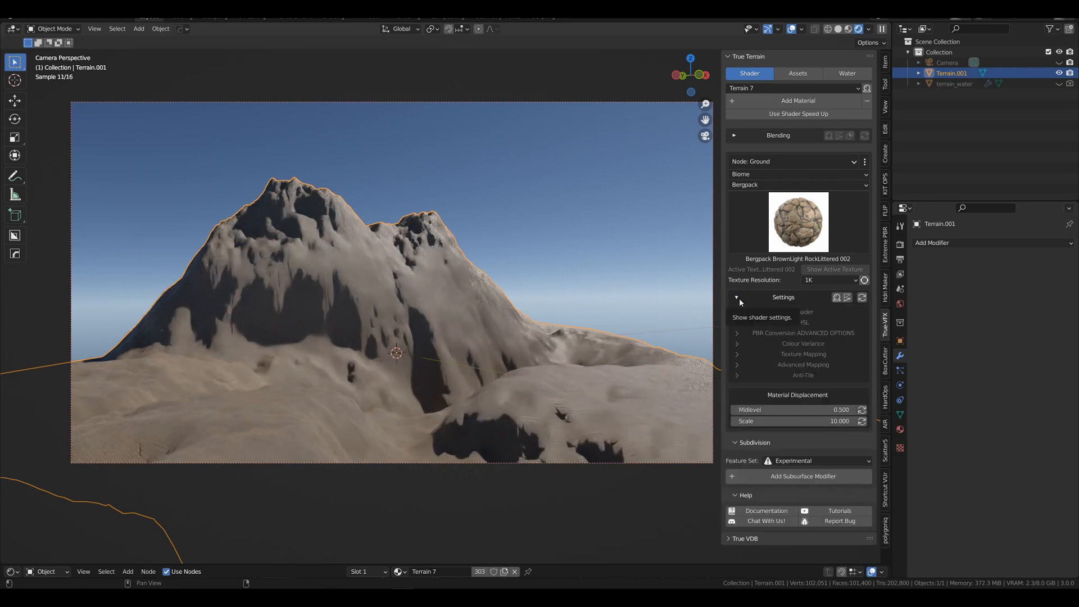
left_click(741, 314)
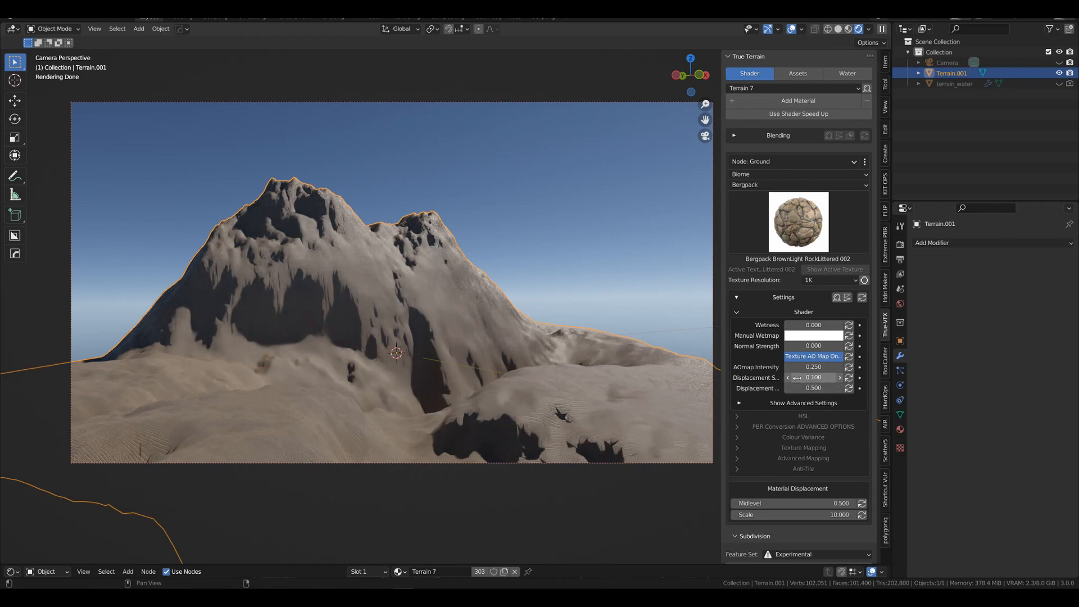
left_click_drag(721, 371, 694, 371)
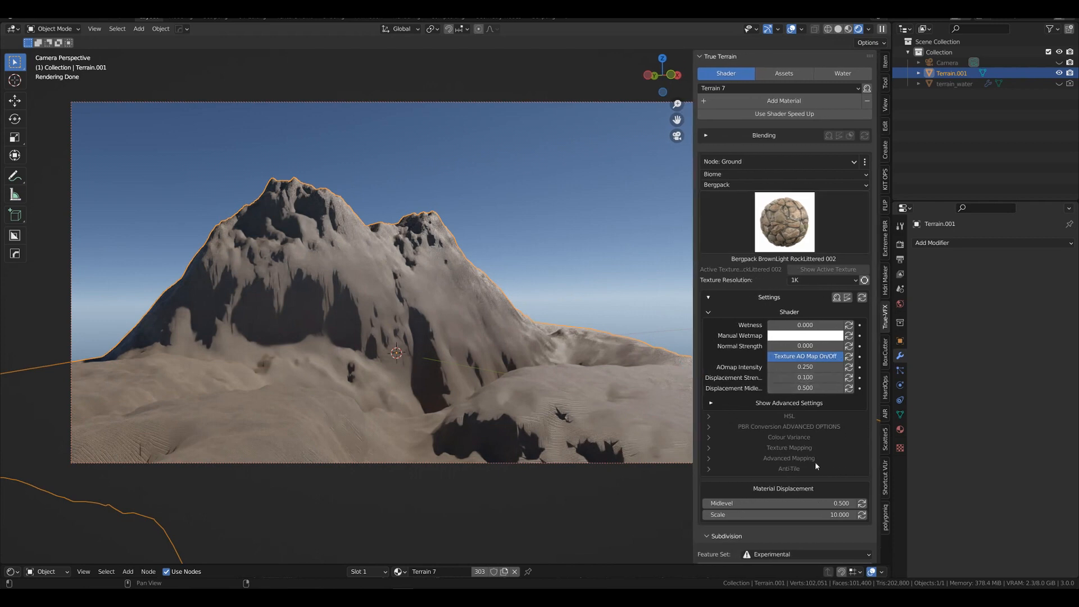
left_click(789, 448)
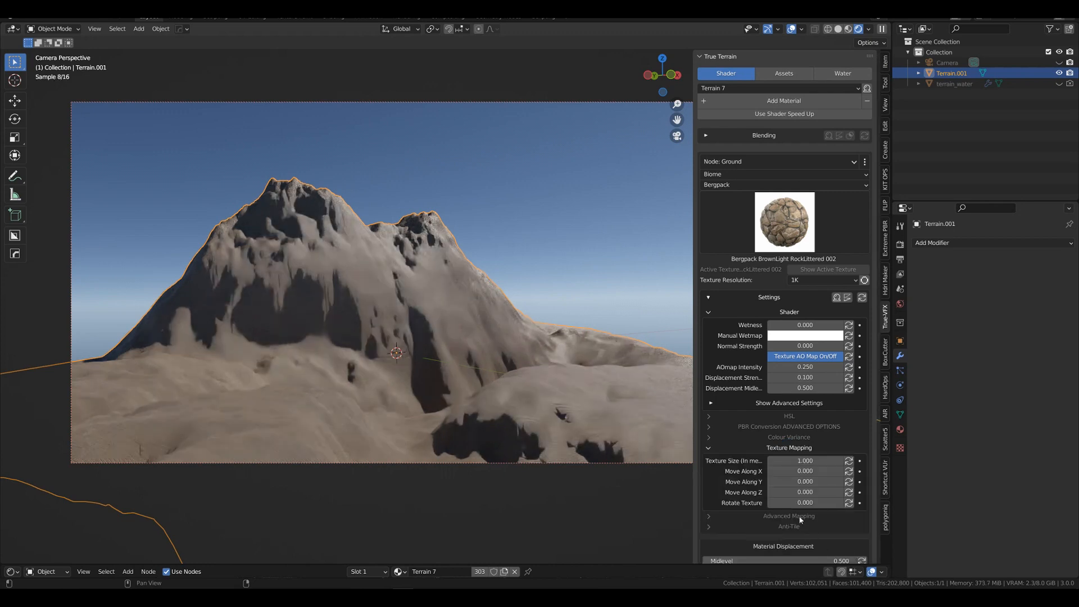
left_click(806, 459)
type("200")
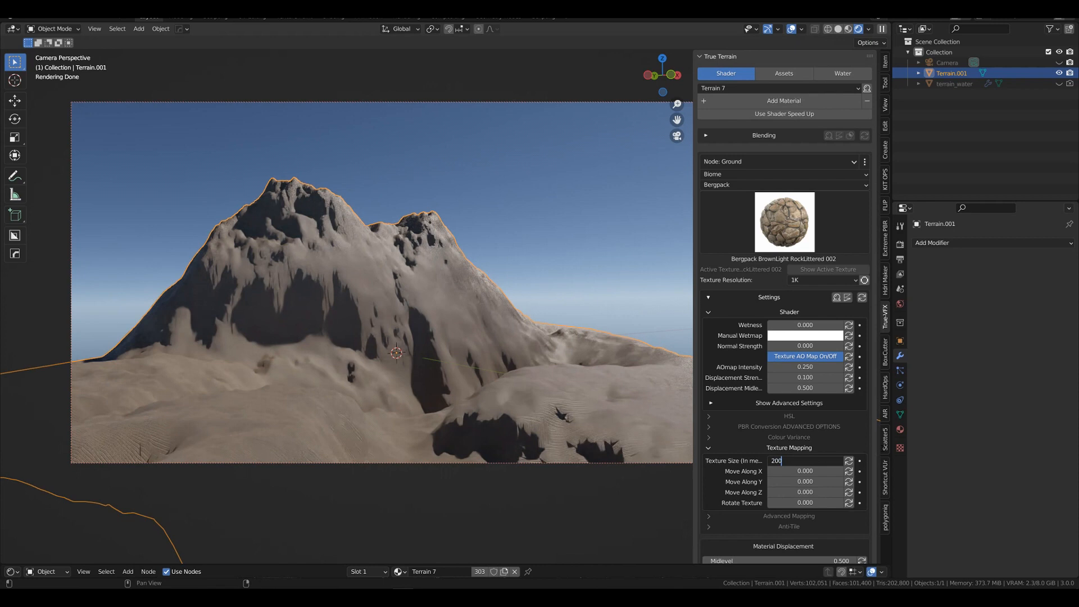
key("Return")
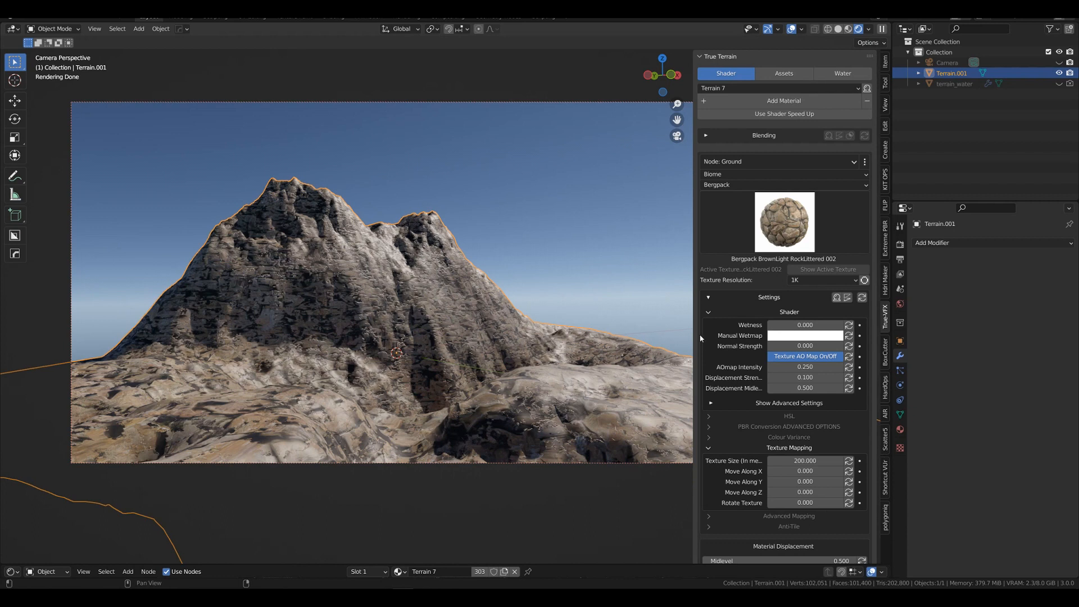
Step: Reduce the ground's texture size to 50 metres
left_click_drag(693, 334, 705, 334)
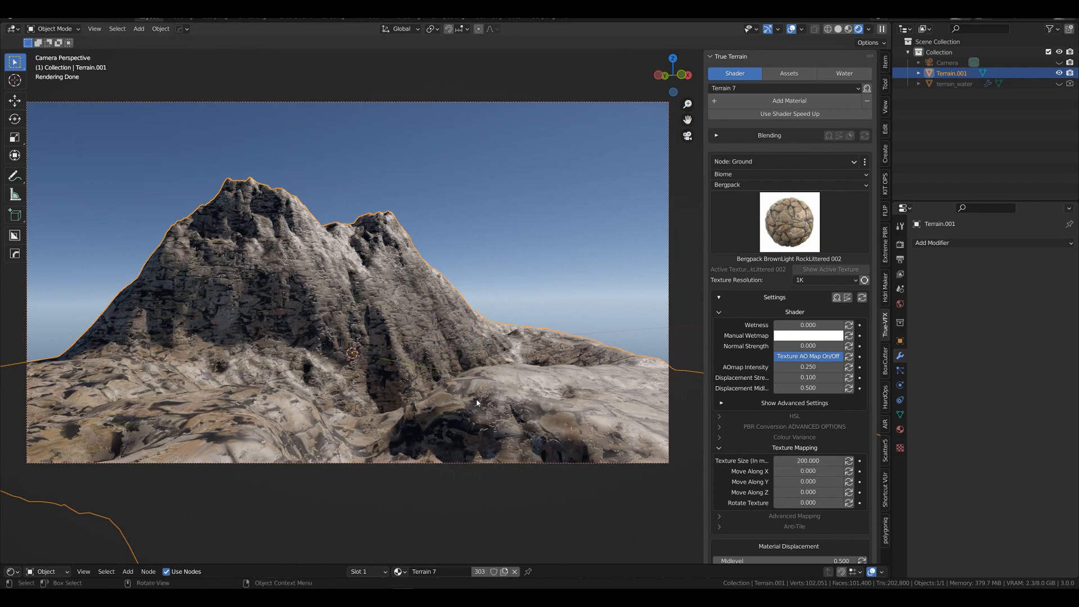
left_click(836, 461)
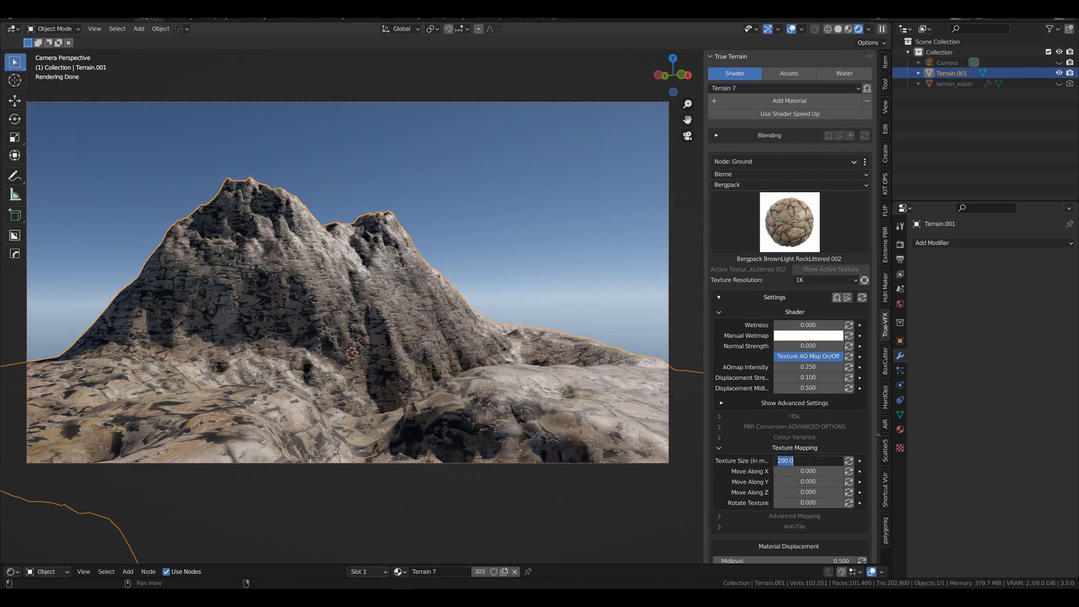
type("50")
key("Return")
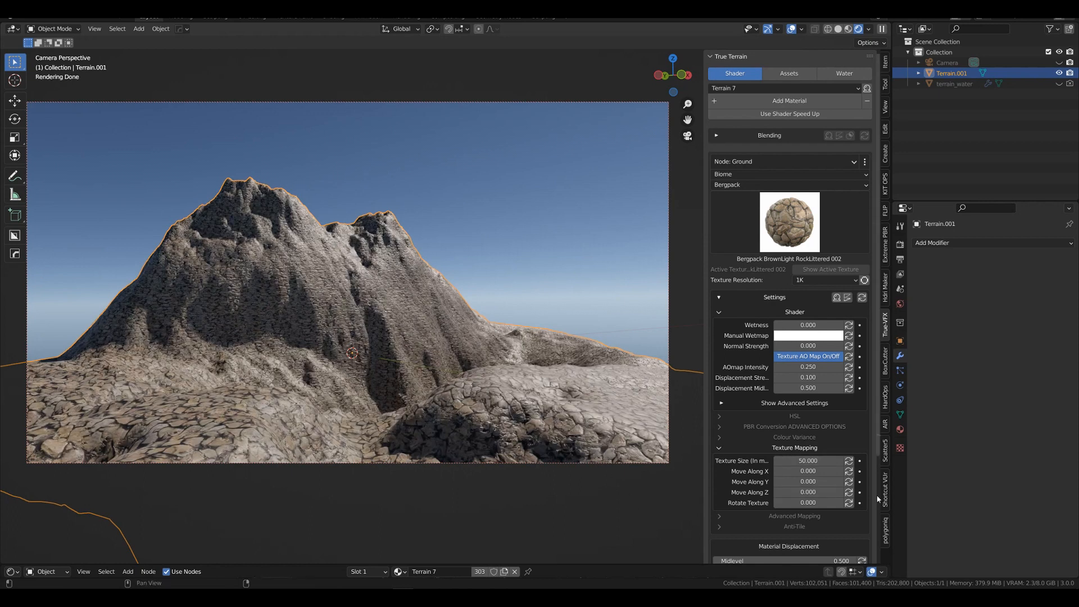
Step: Lower the ground's texture size further, settling on 30 metres
left_click_drag(809, 461, 764, 461)
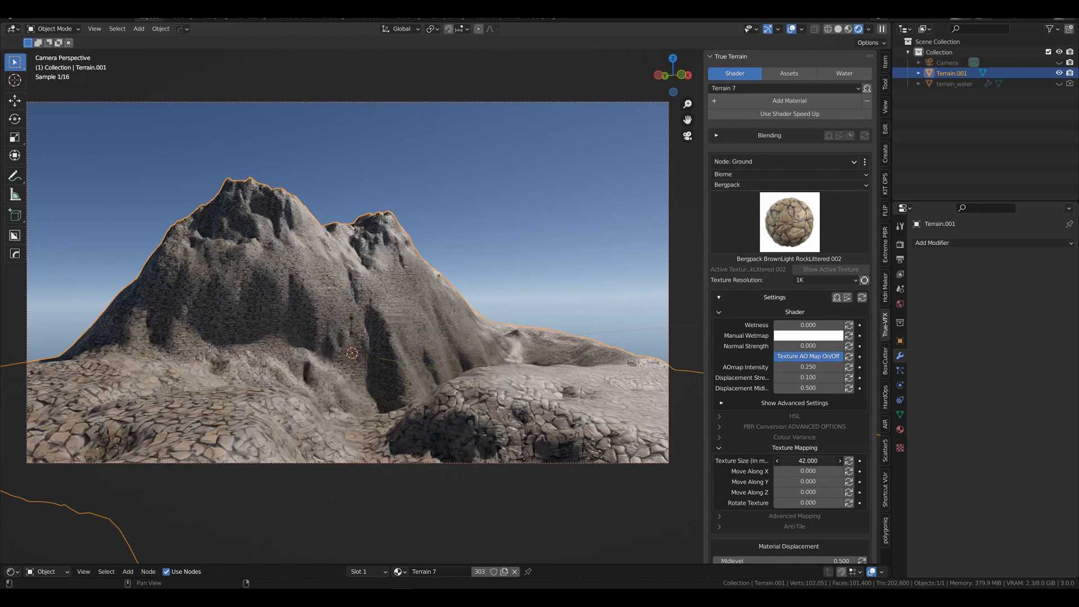
left_click(808, 460)
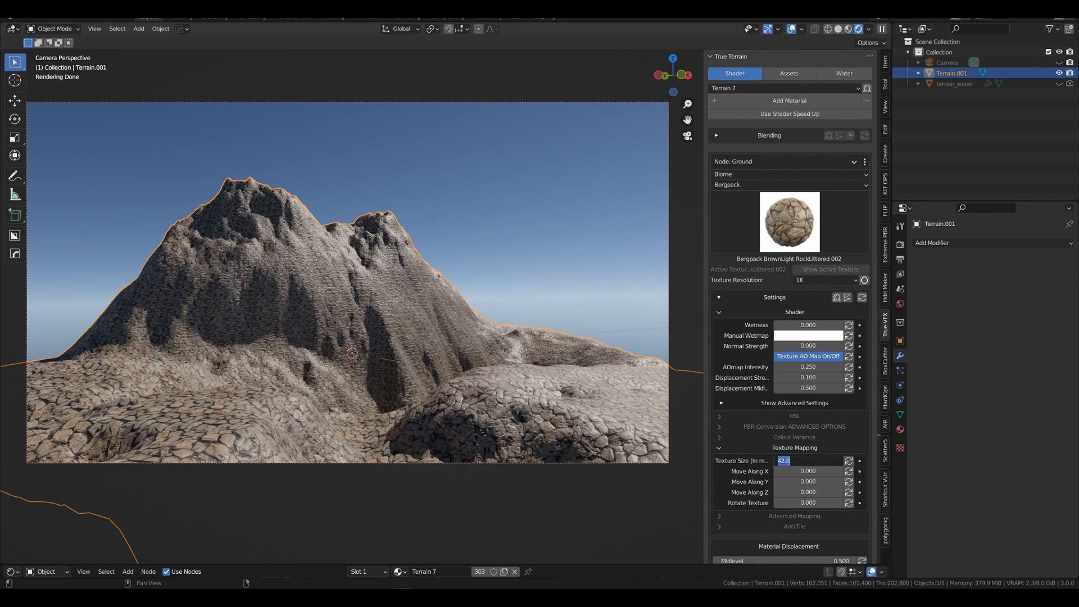
type("30")
key("Return")
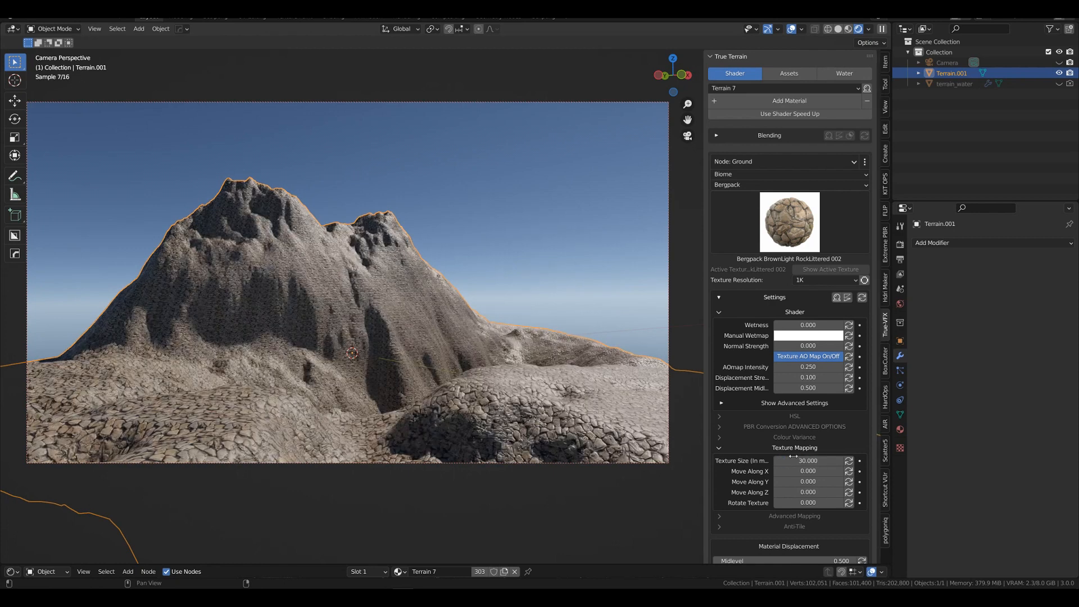
Step: Raise the ground's displacement strength to 0.5, and reduce it to 0.4
left_click(808, 378)
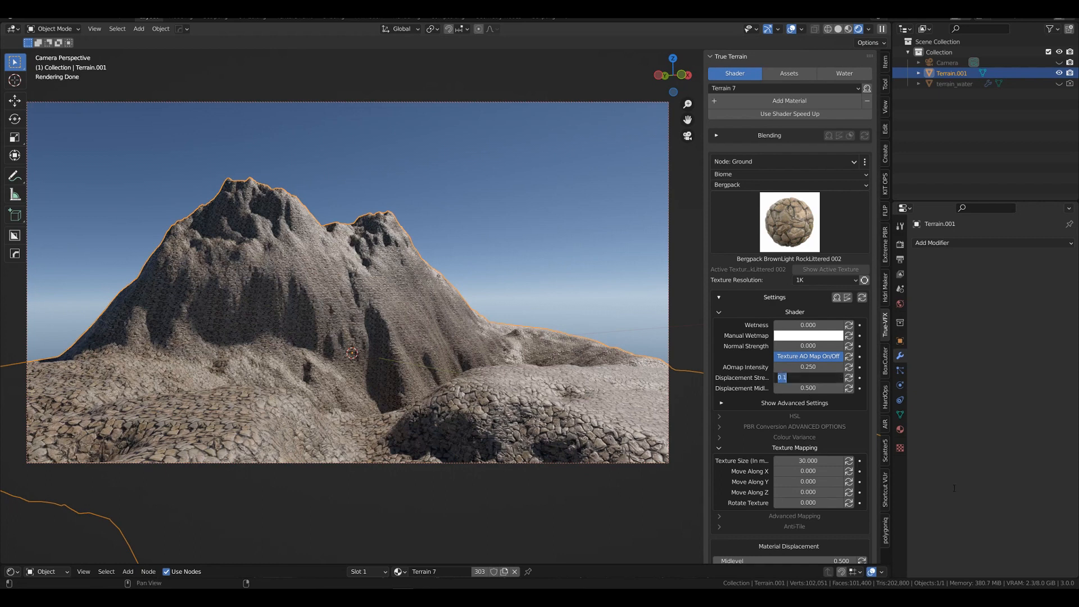
type("0.5")
key("Return")
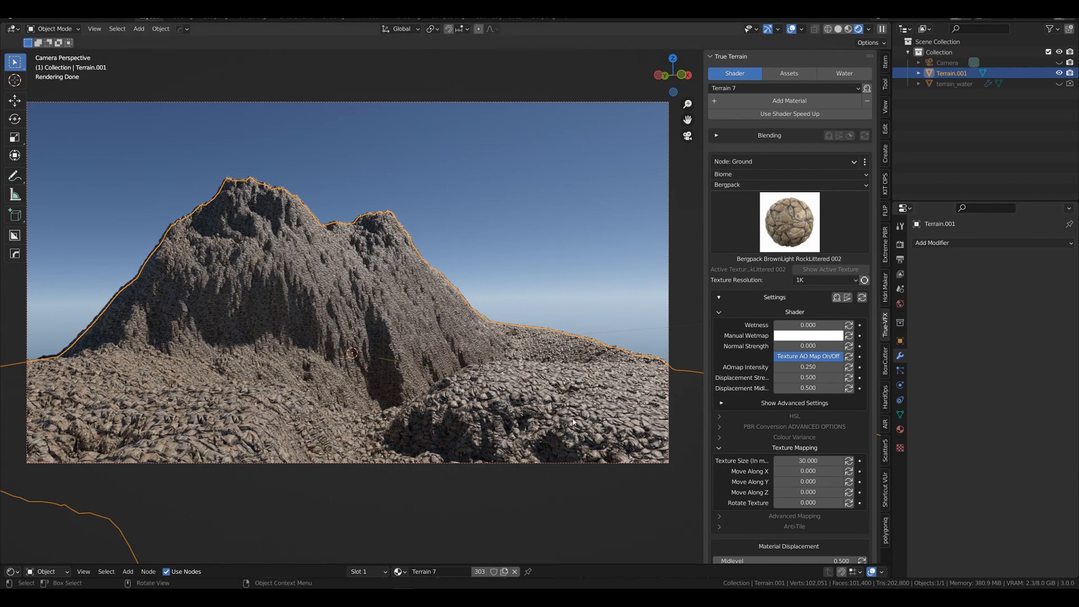
left_click(808, 377)
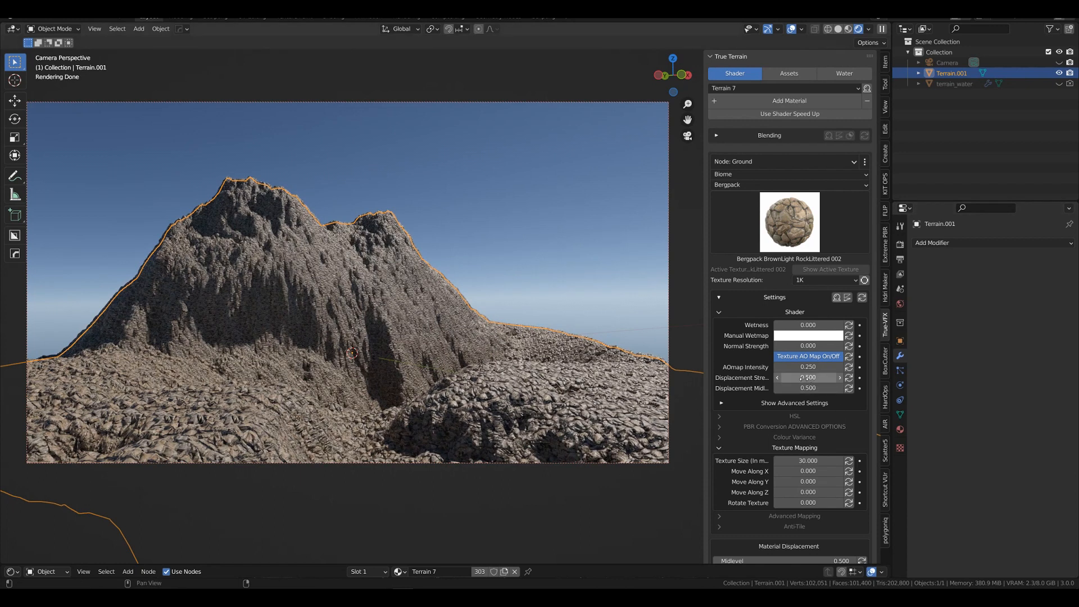
type("0.4")
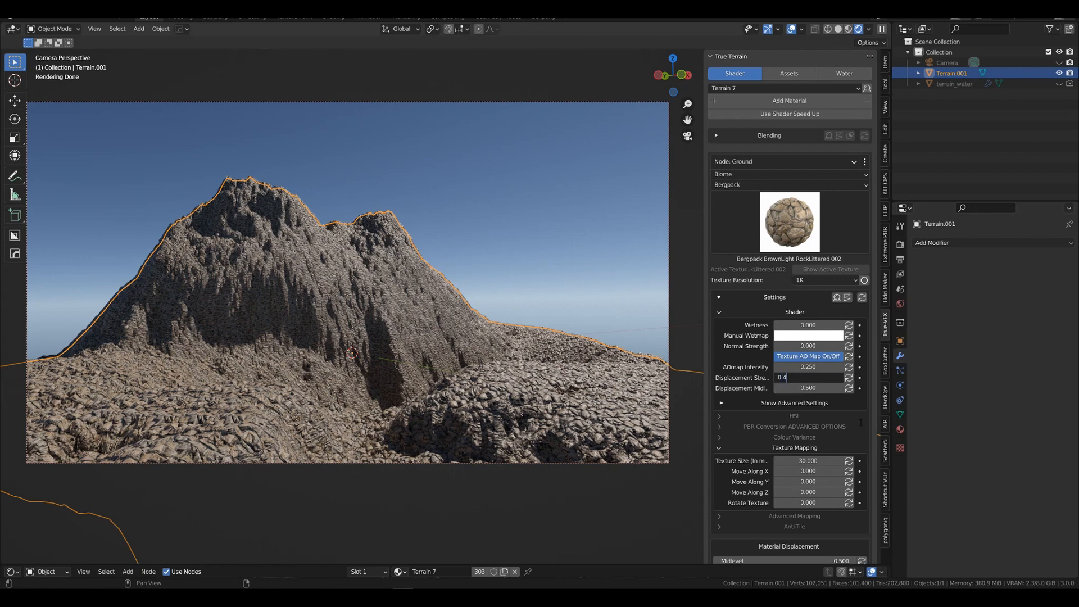
key("Return")
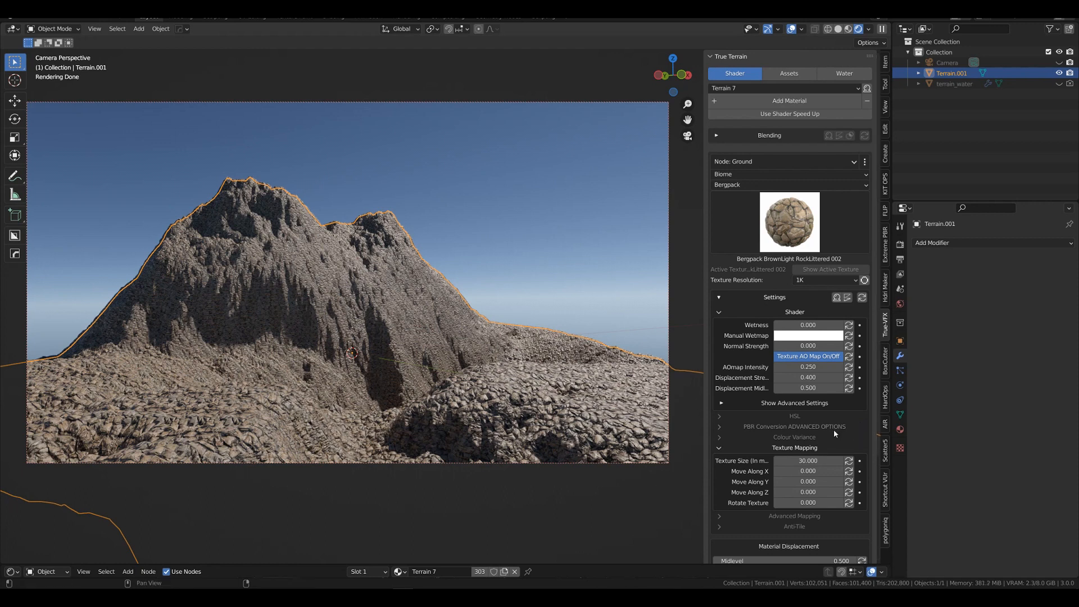
Step: Set the ground texture's AO map intensity to 0.5
left_click(817, 367)
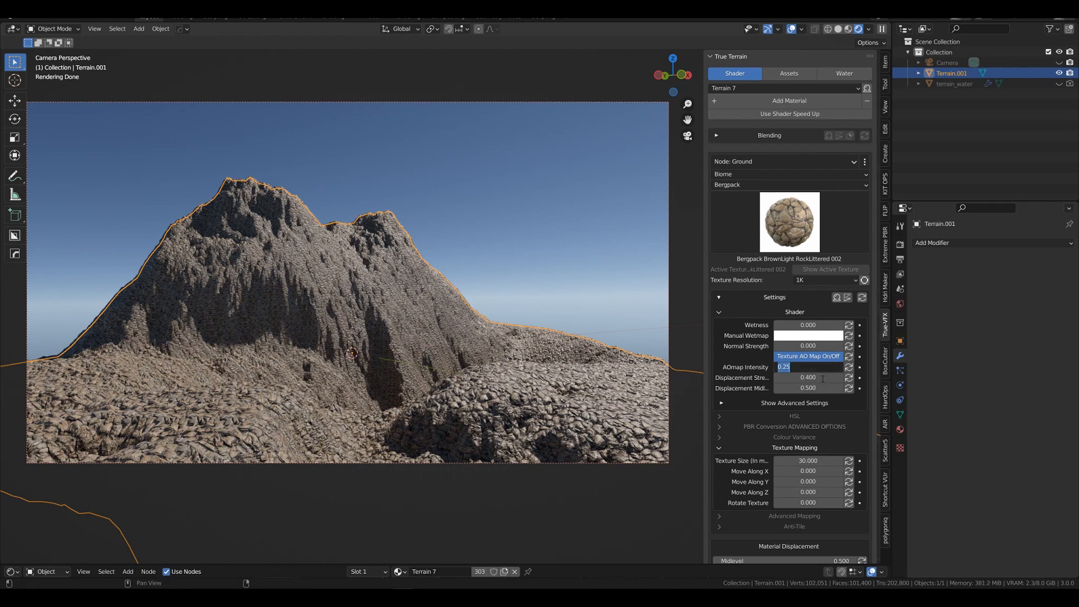
type("0.5")
key("Return")
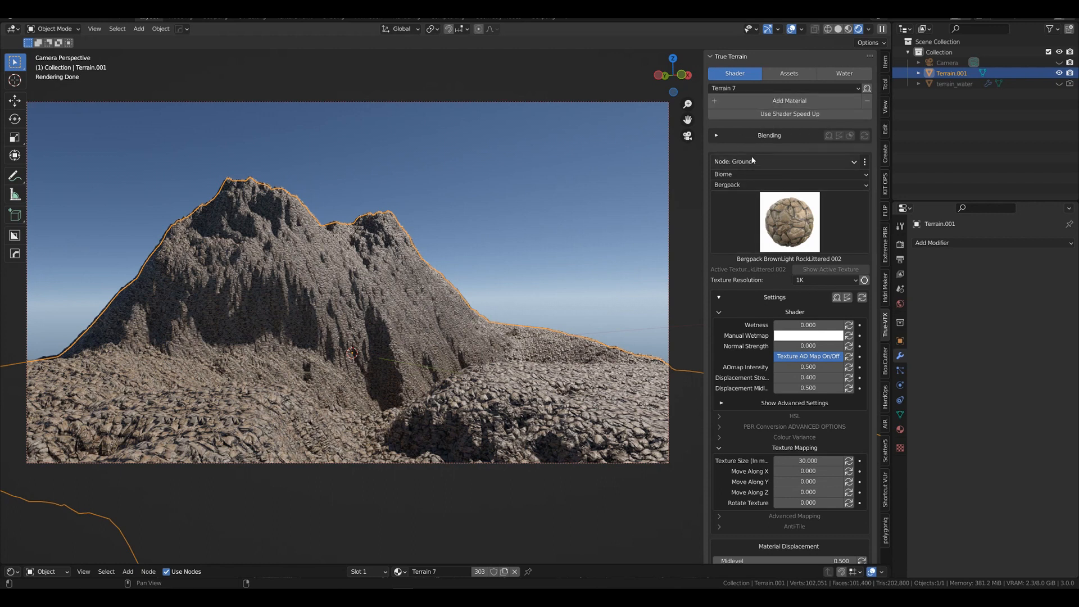
Step: Switch to the Ground - Secondary node with the layer in use, and preview its blend mask on the terrain
left_click(798, 161)
left_click(767, 187)
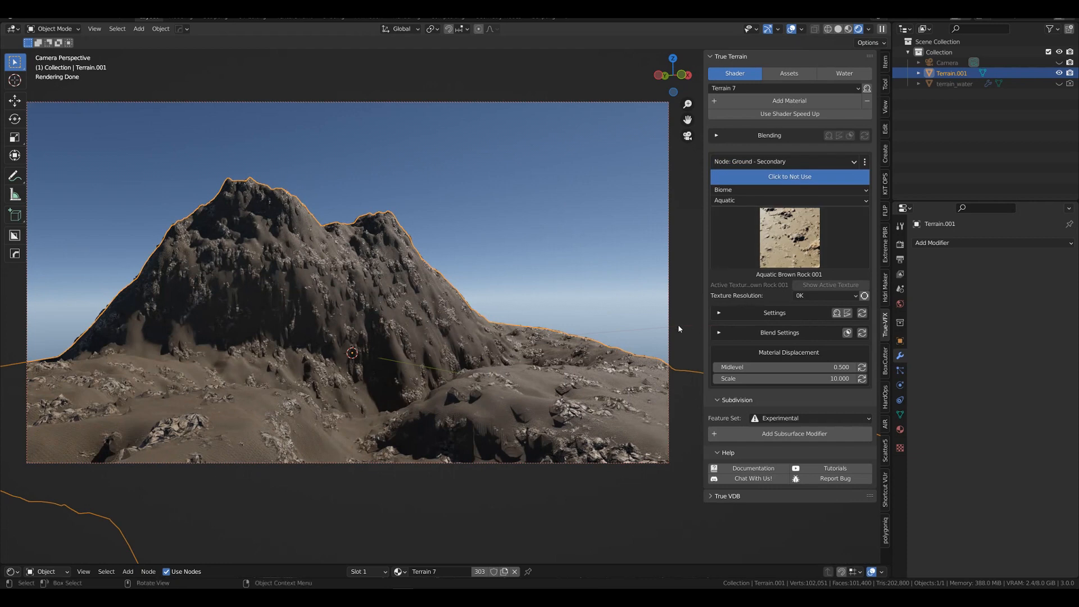
left_click(846, 333)
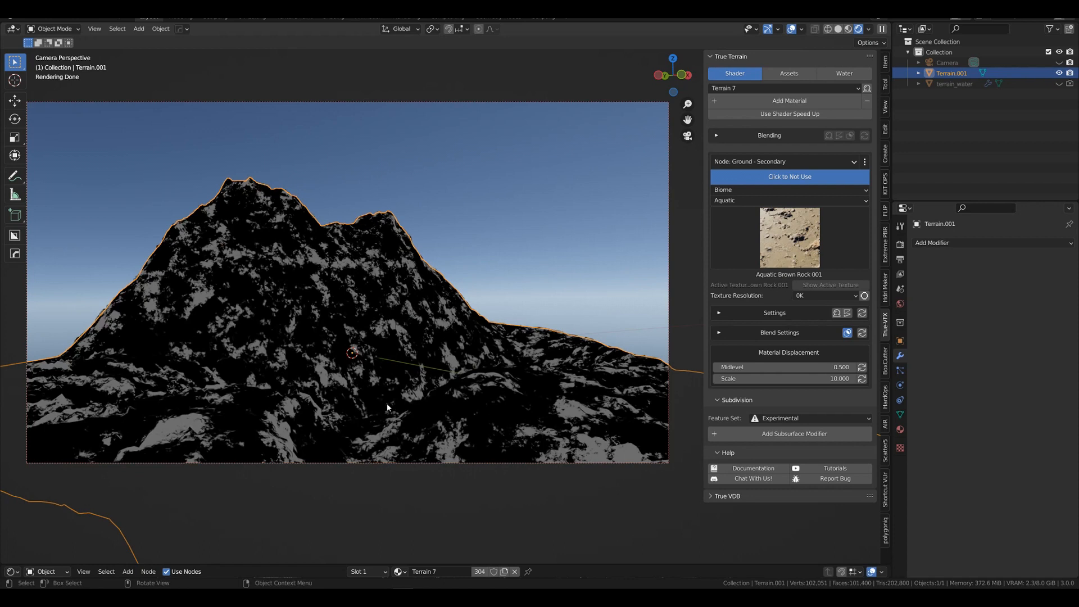
Step: Expand the secondary ground's blend settings, including the basic, optional and advanced mapping options
left_click(718, 333)
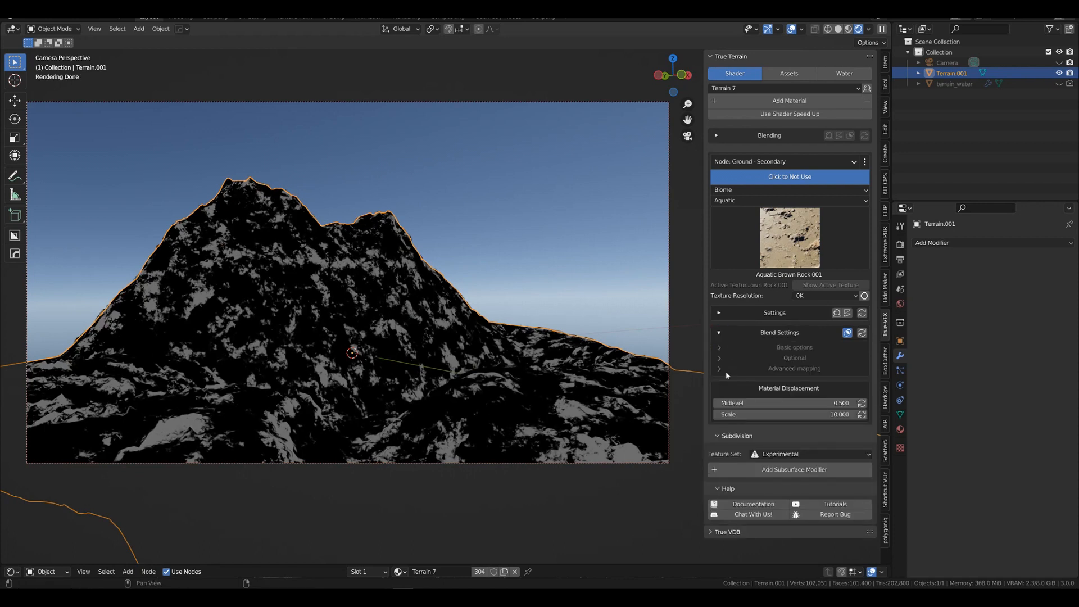
left_click(727, 394)
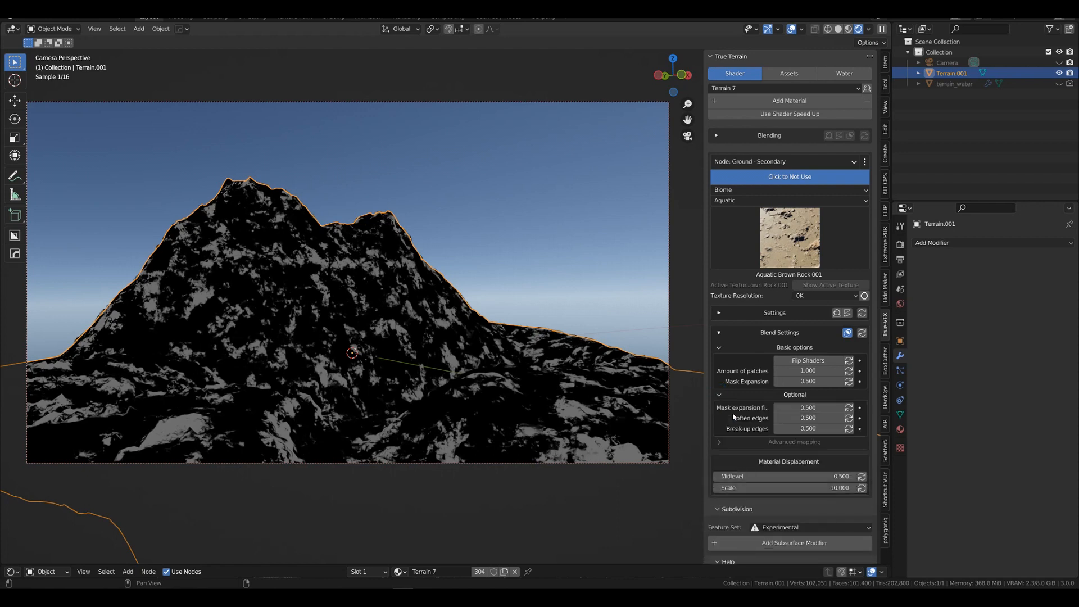
left_click(719, 442)
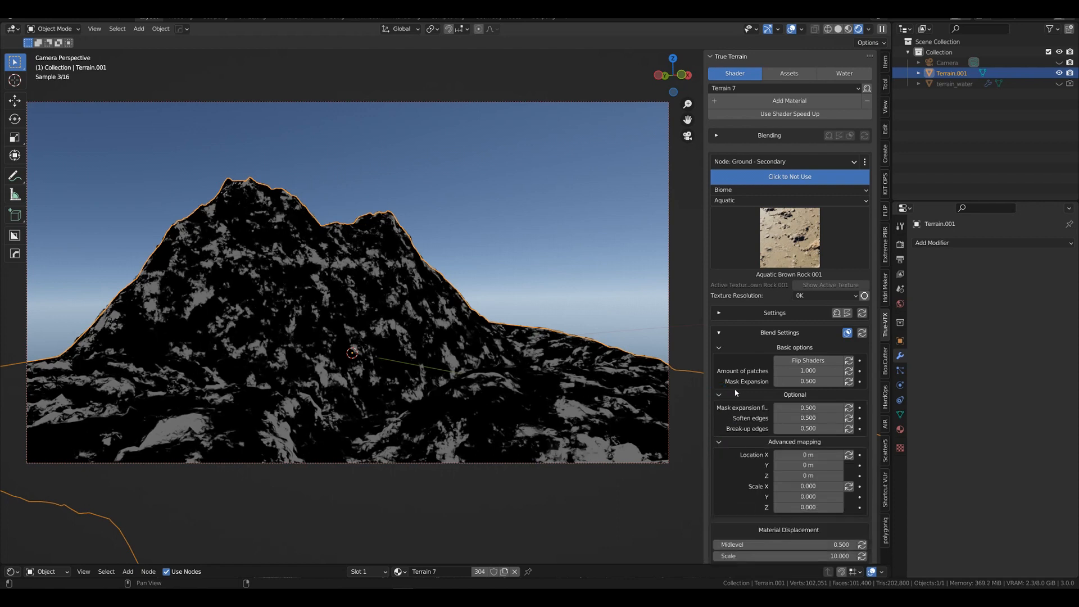
Step: Set the secondary ground's amount of patches to 0, and raise it in increments to 0.3
left_click(809, 371)
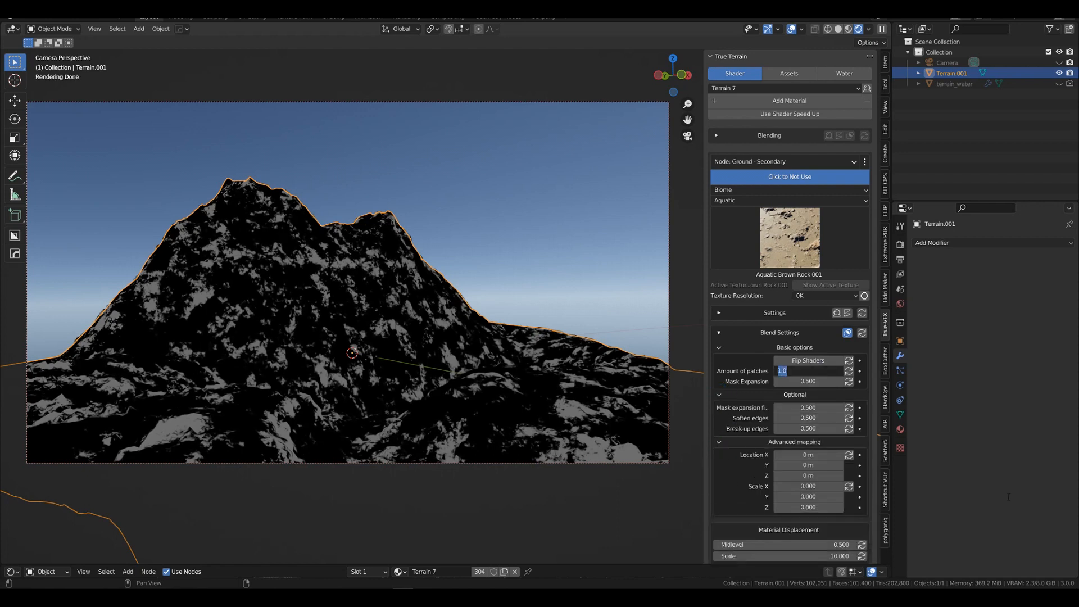
type("0")
key("Return")
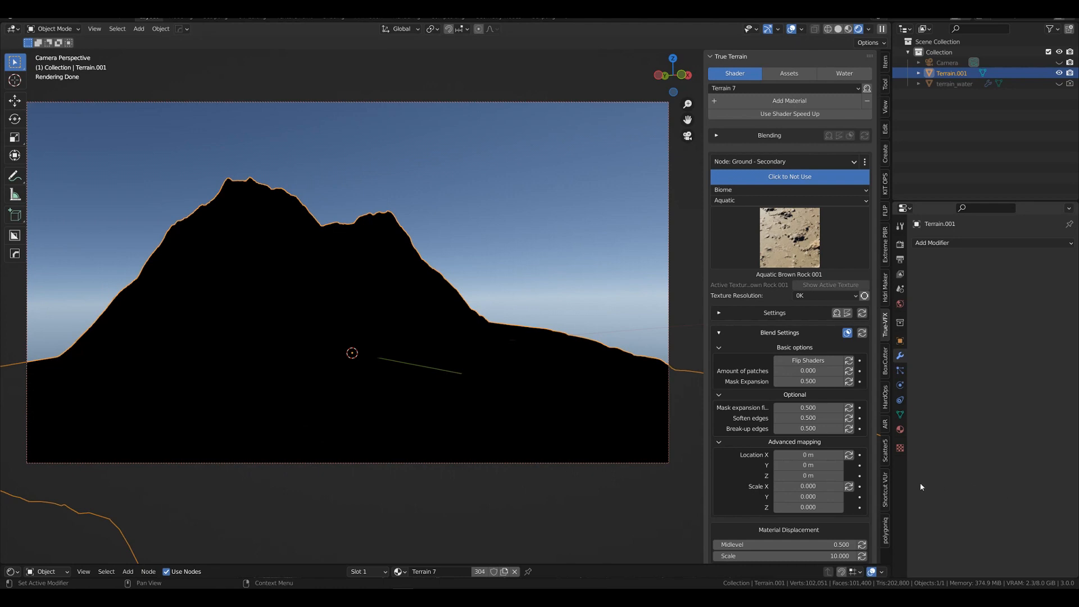
left_click_drag(840, 371, 843, 370)
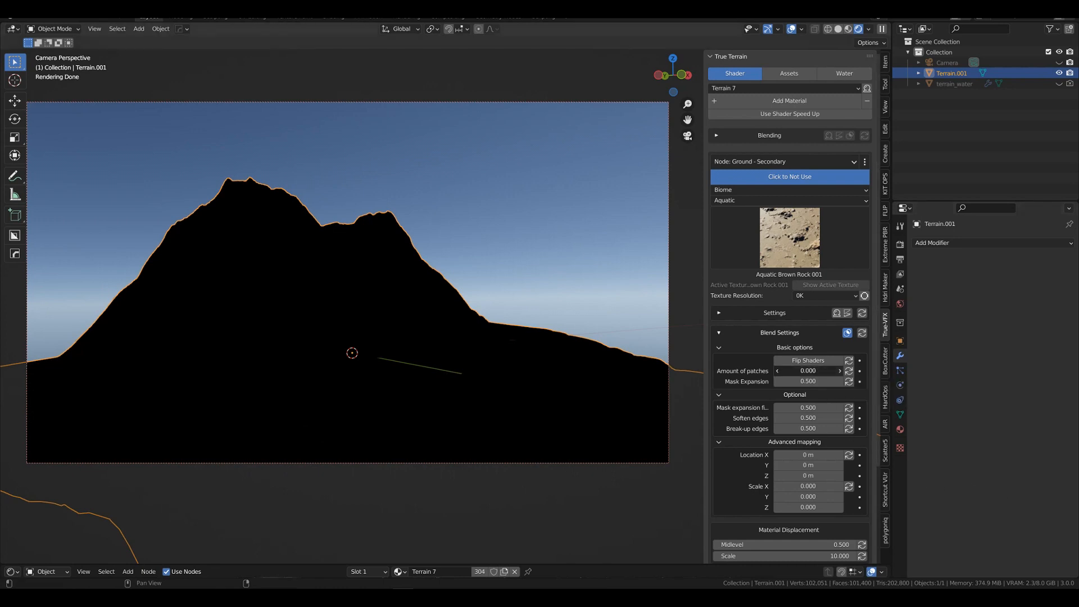
left_click(840, 372)
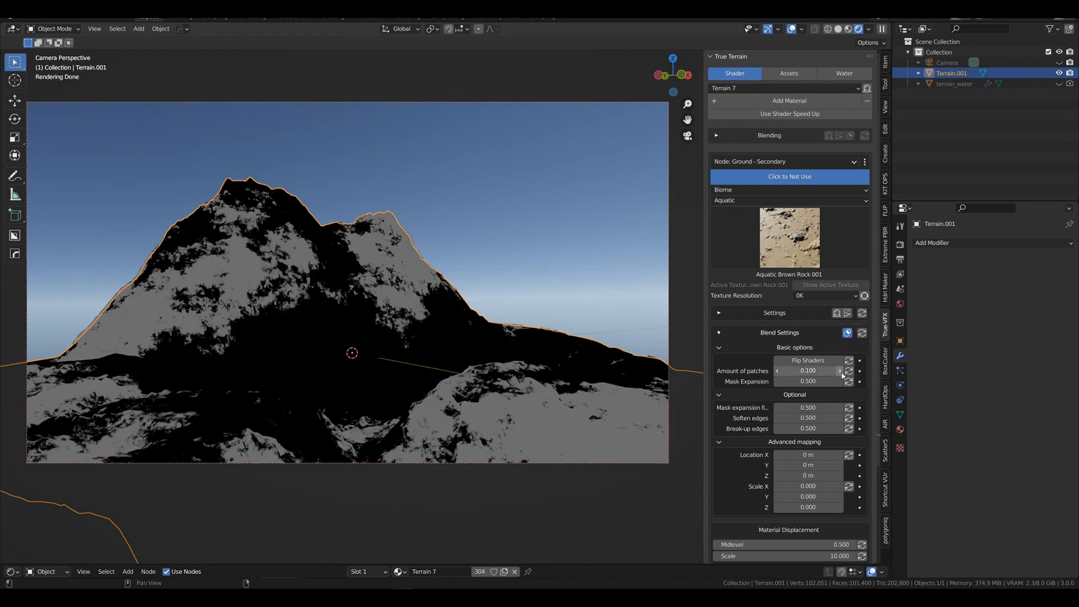
left_click(840, 372)
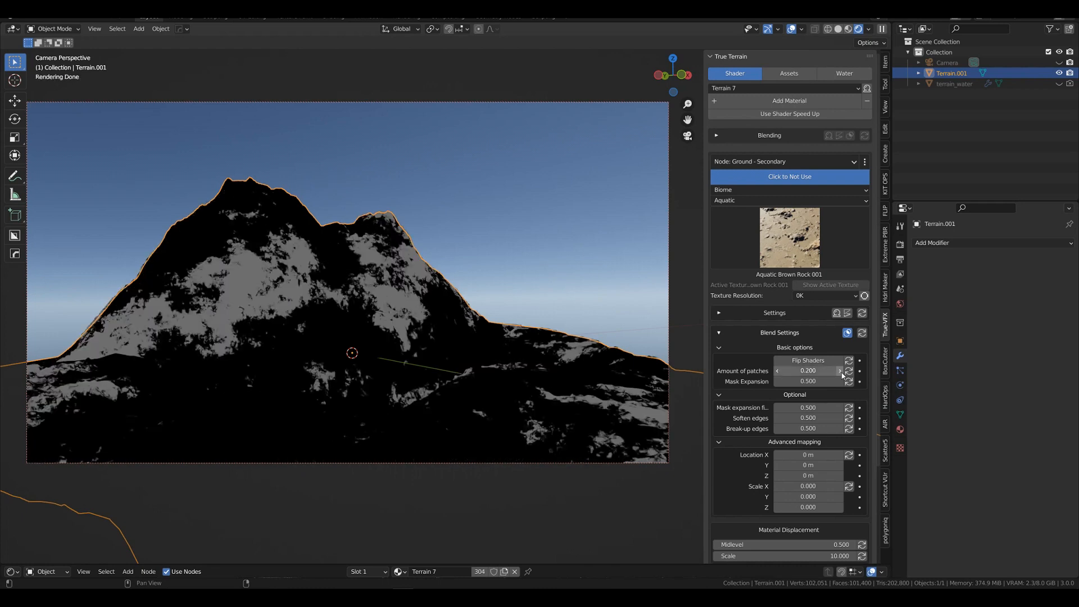
left_click(840, 371)
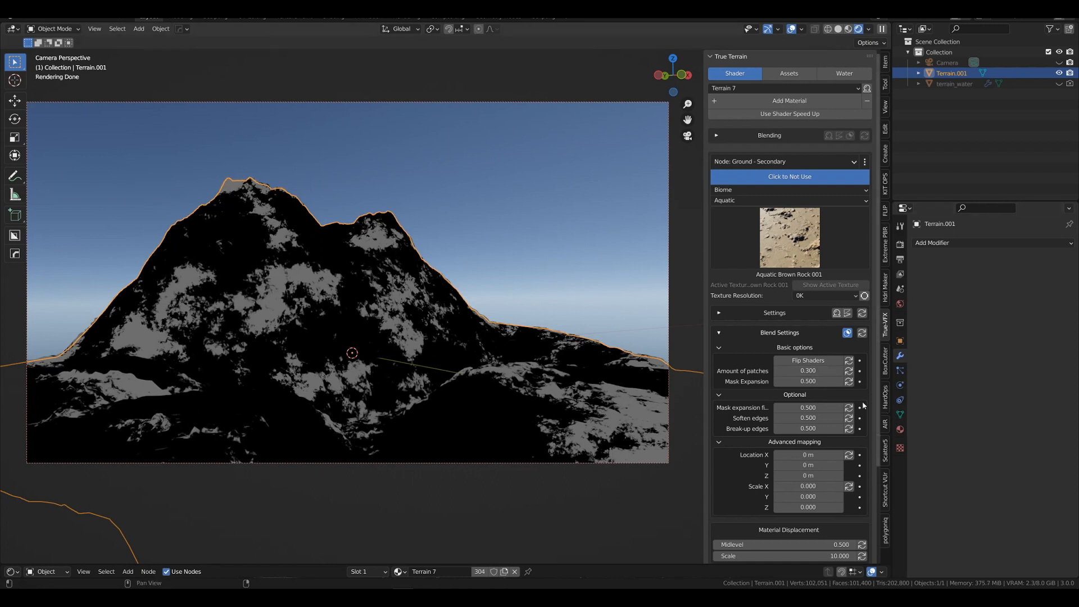
Step: Set the secondary ground's mask expansion to 0, and raise it in increments to 0.2
left_click(816, 382)
type("0")
key("Return")
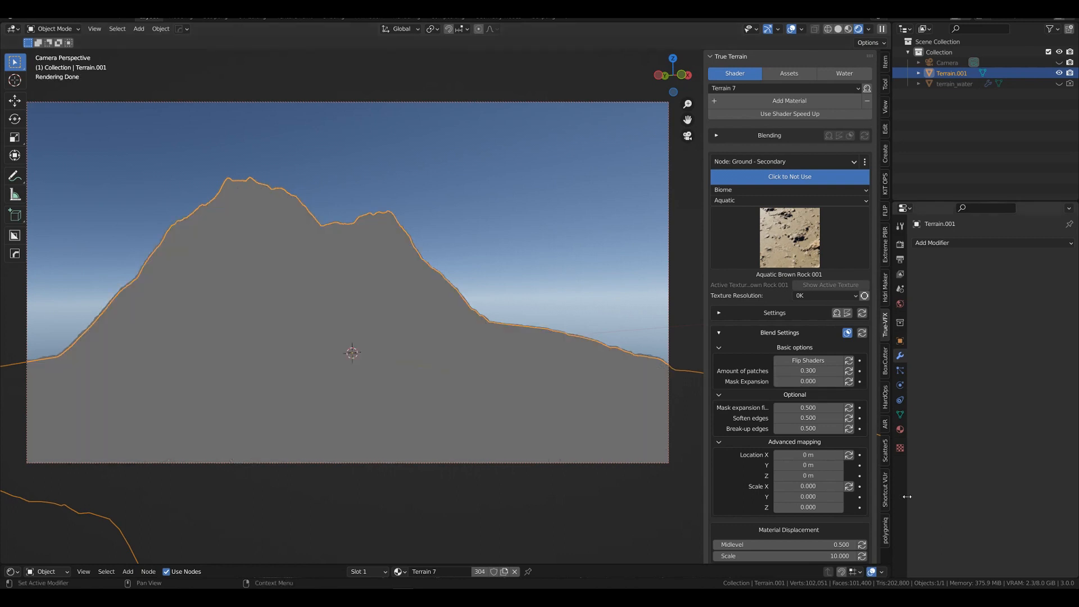
left_click(841, 382)
left_click(840, 381)
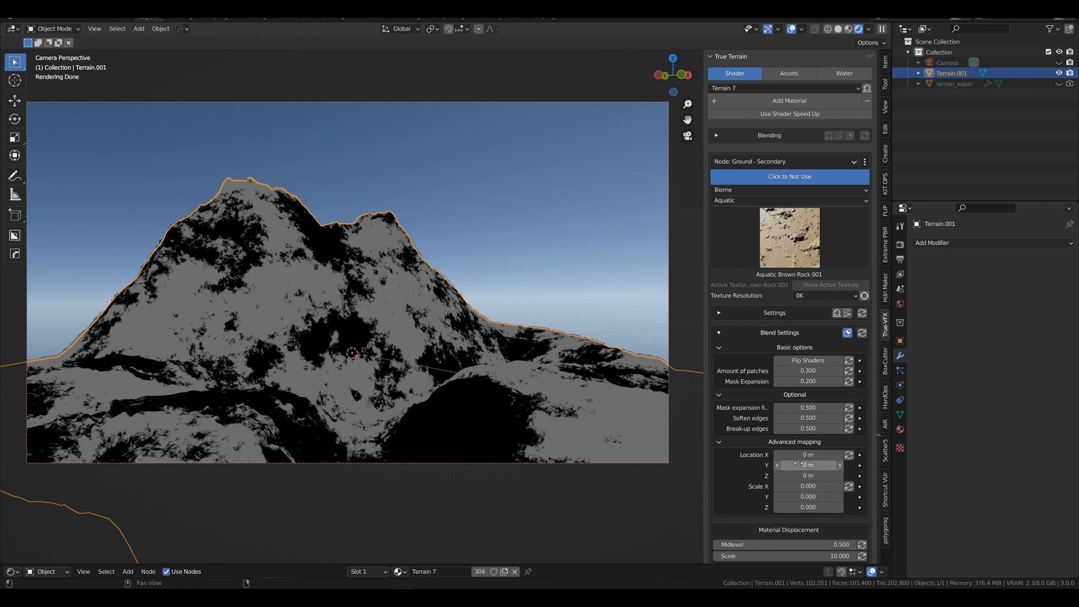
Step: Shift the blend mask's location to X 32.6 m and Y 79.5 m, and set the optional fine mask expansion to 0.2
left_click_drag(800, 455, 854, 465)
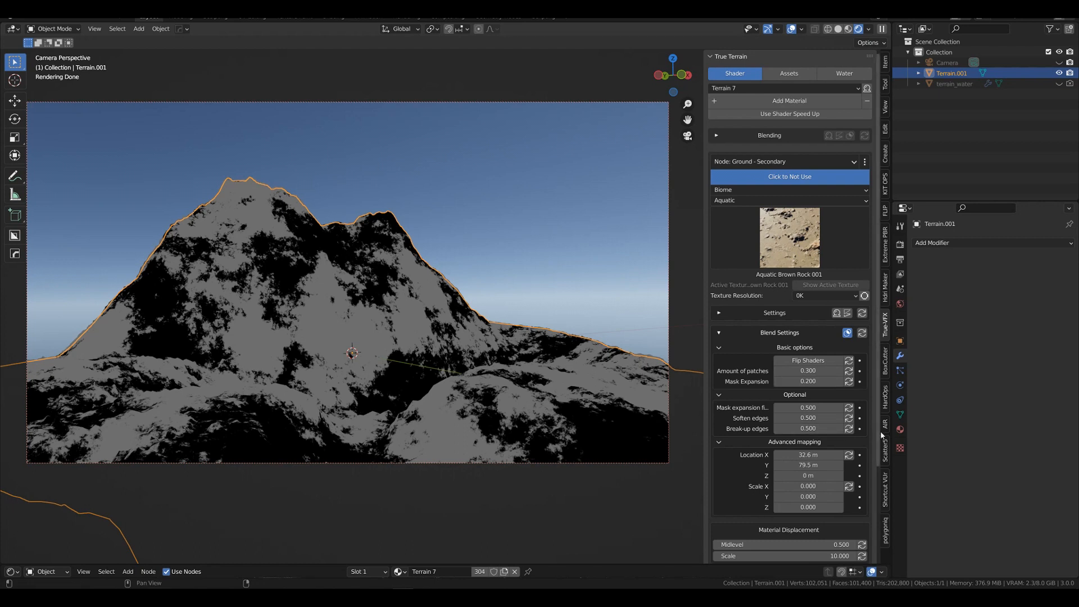
left_click_drag(808, 408, 775, 407)
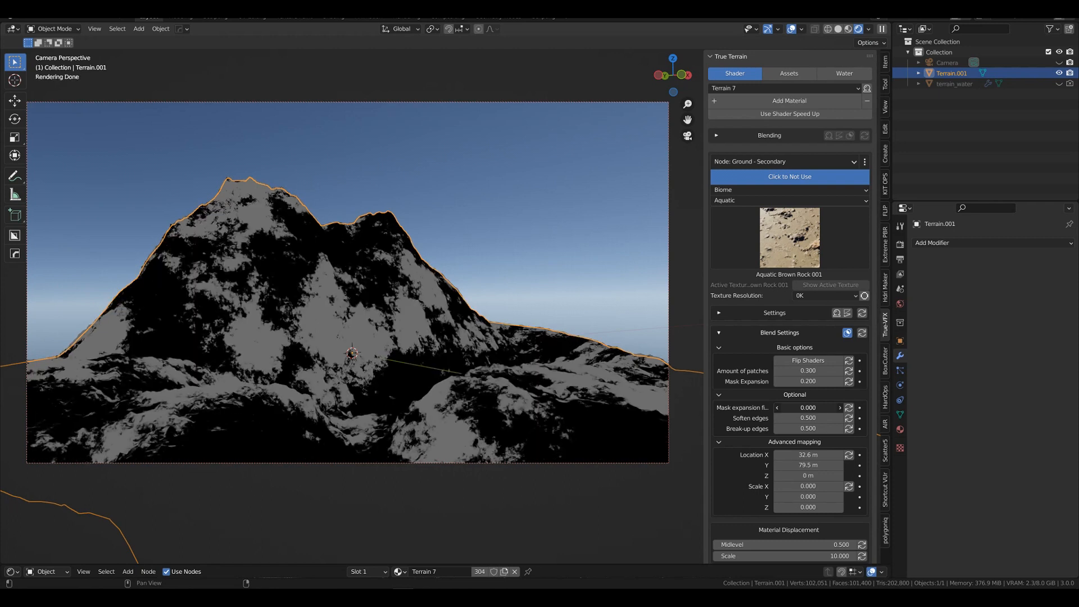
mouse_move(808, 408)
left_mouse_down()
mouse_move(826, 408)
mouse_move(803, 407)
left_mouse_up()
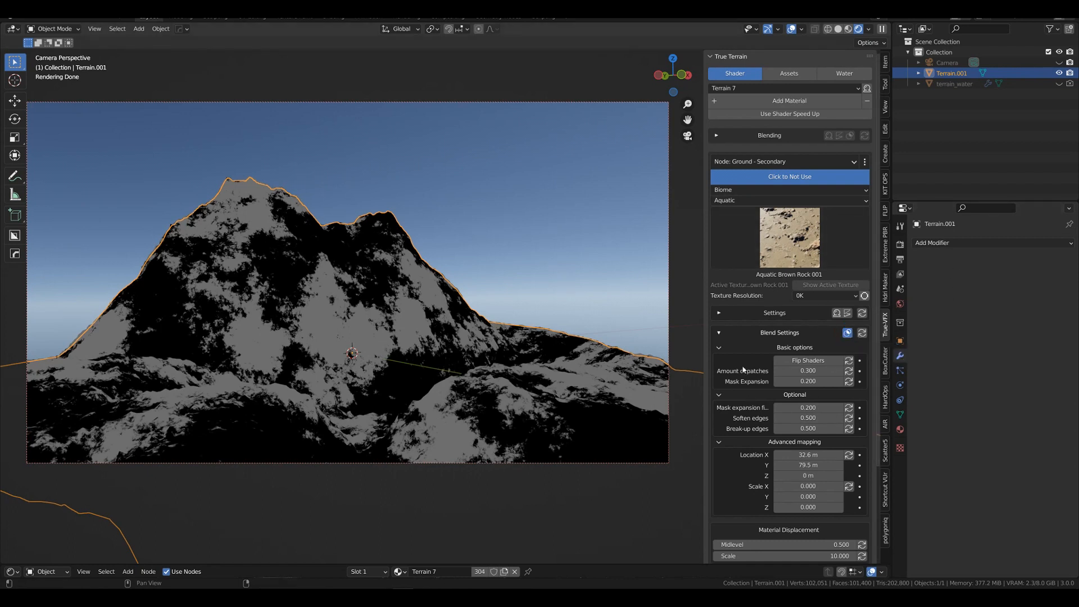
Step: Hide the blend mask preview, and assign the Bergpack Green RockLittered 001 texture to the secondary ground
left_click(719, 332)
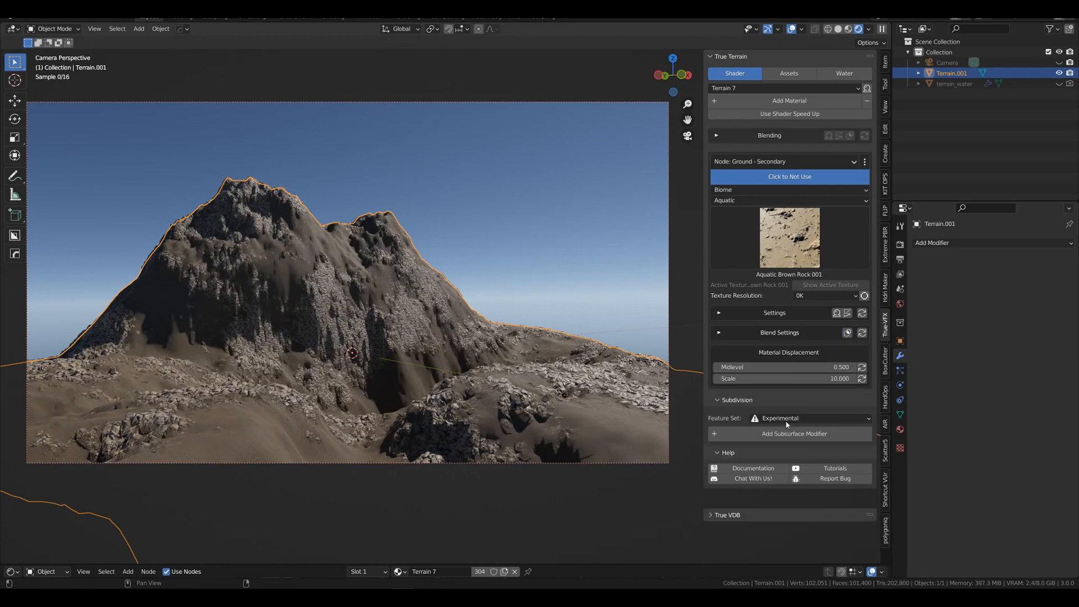
left_click(756, 201)
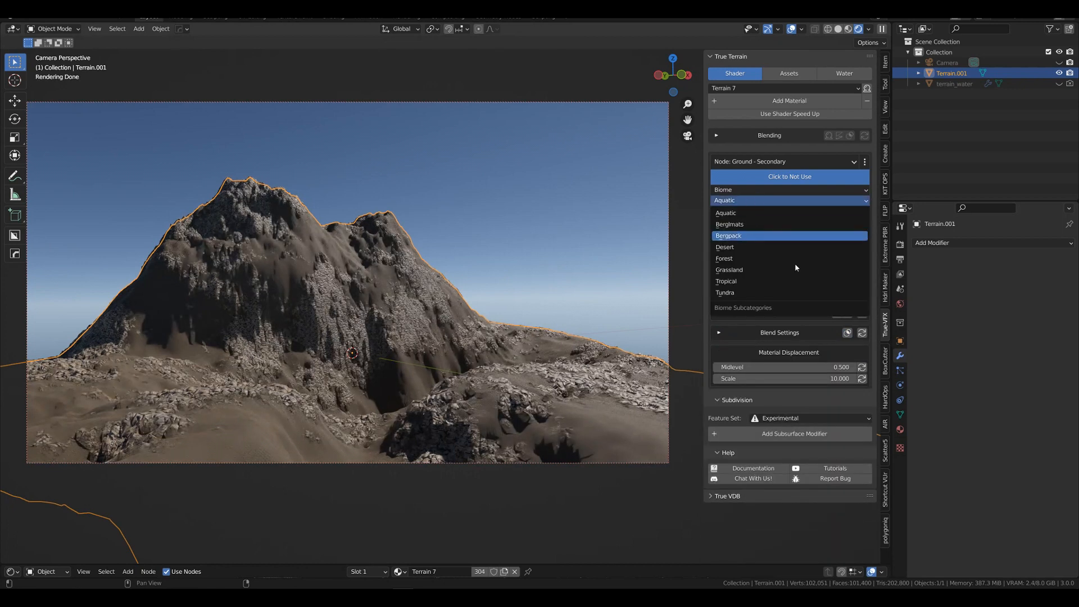
left_click(786, 236)
left_click(784, 241)
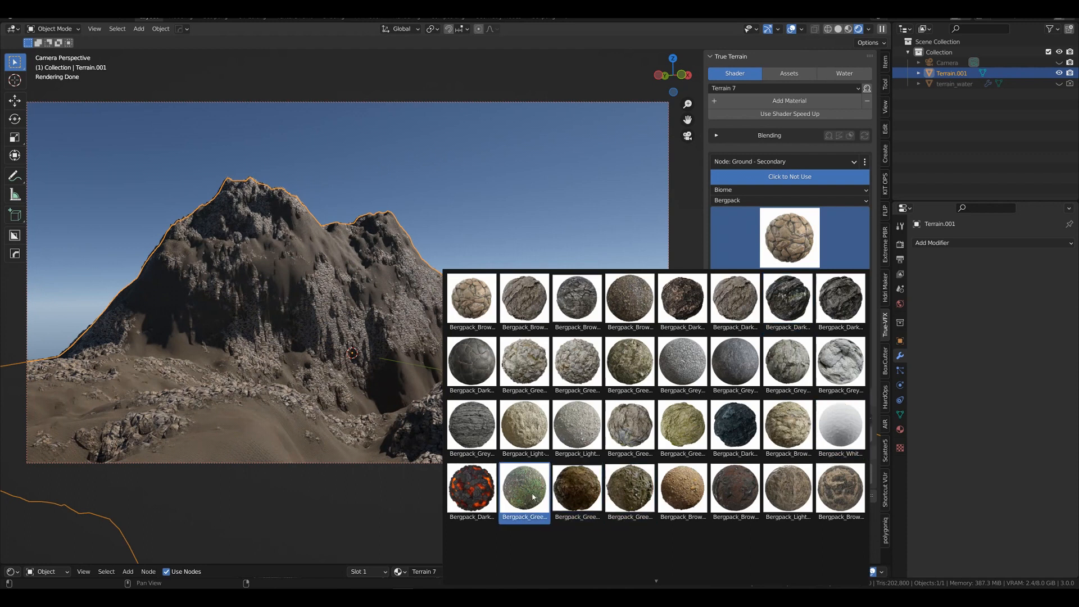
left_click(534, 497)
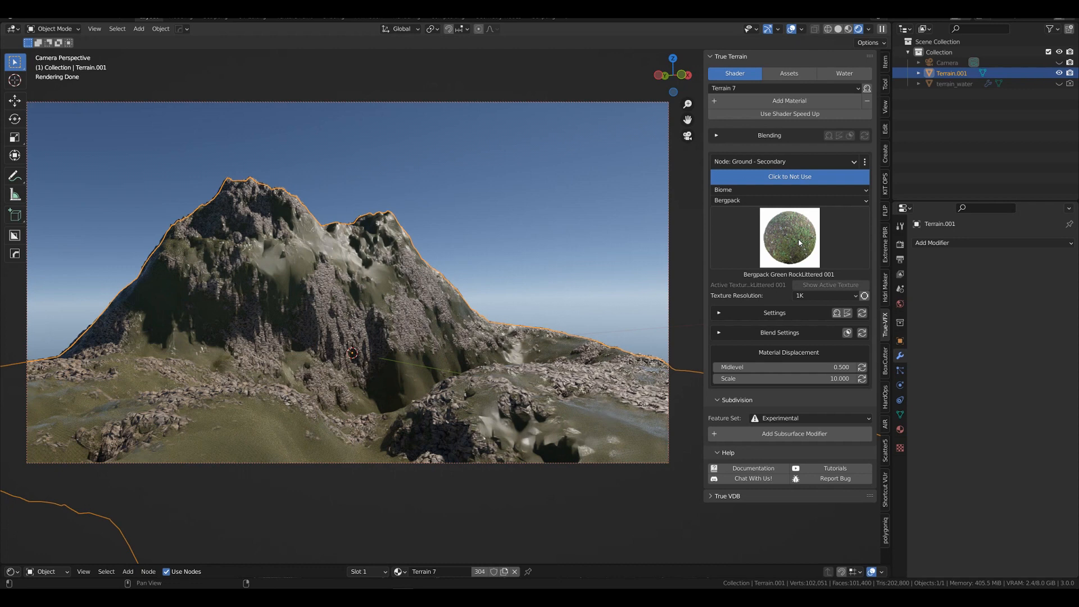
Step: Enable Roughness to Glossy in the secondary ground's advanced PBR conversion options
left_click(719, 314)
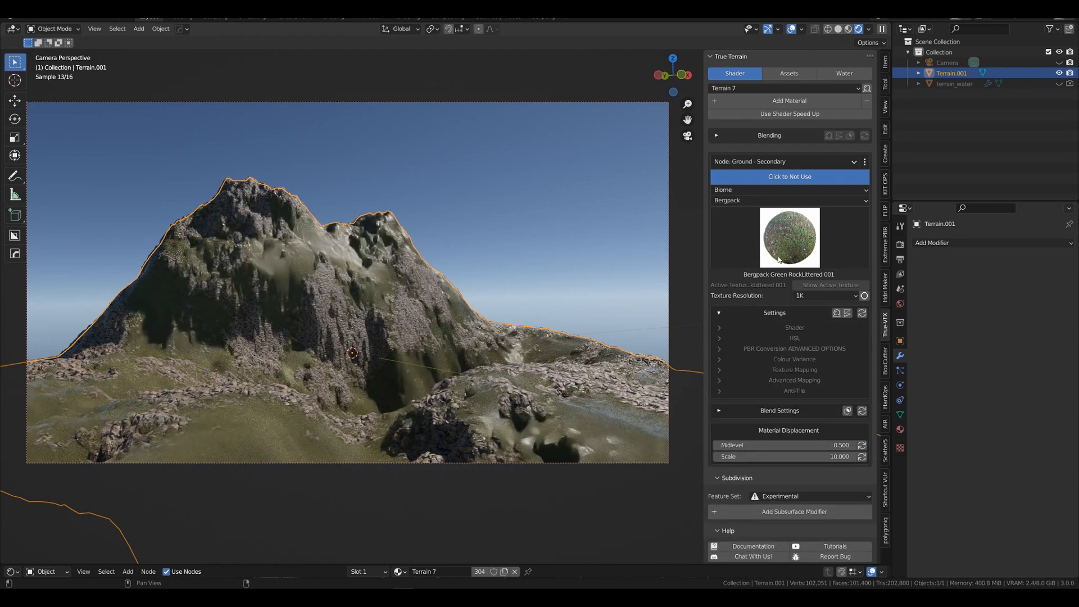
left_click(794, 348)
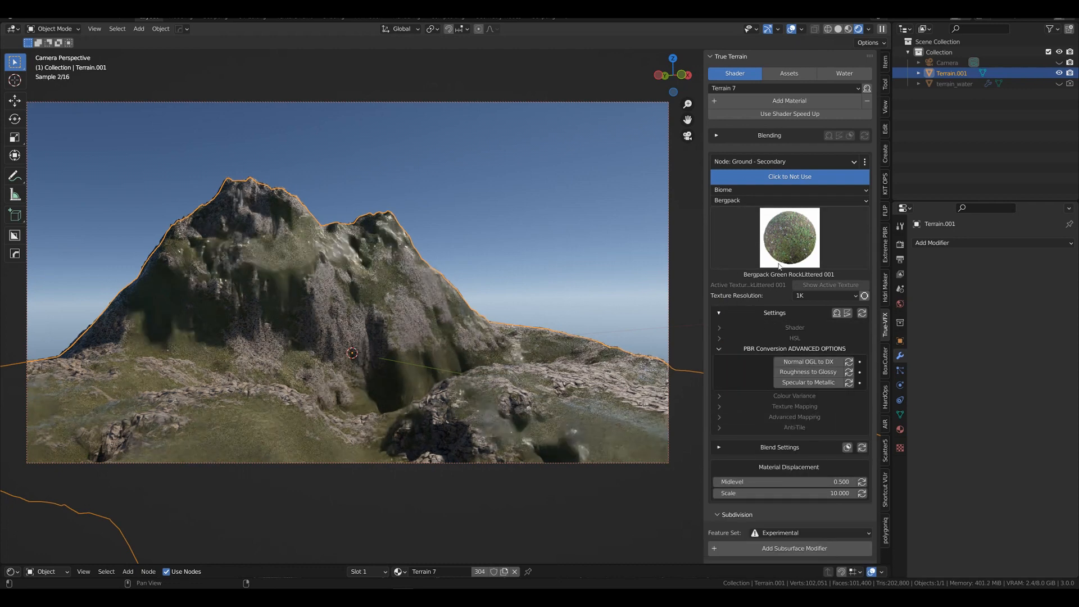
left_click(794, 372)
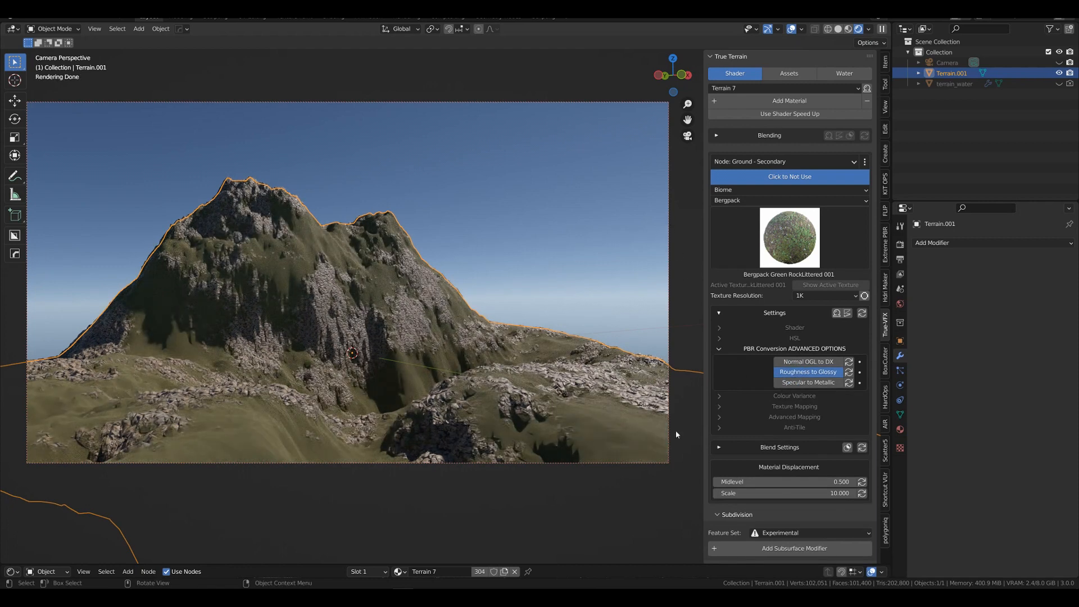
Step: Copy the Ground node's values to the Ground - Secondary node within the same material, without its textures
left_click(756, 161)
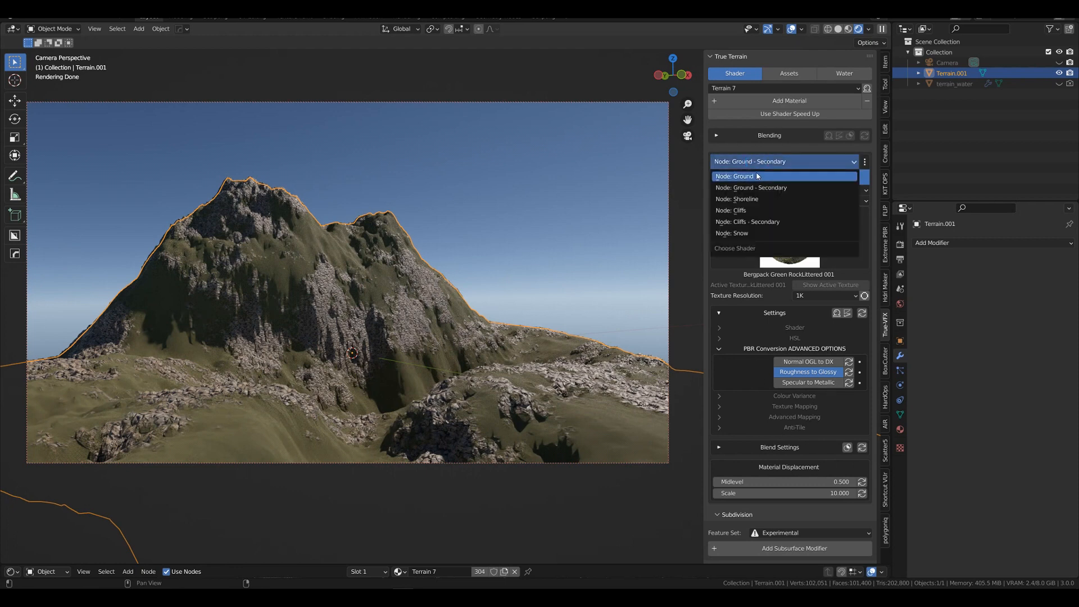
left_click(753, 176)
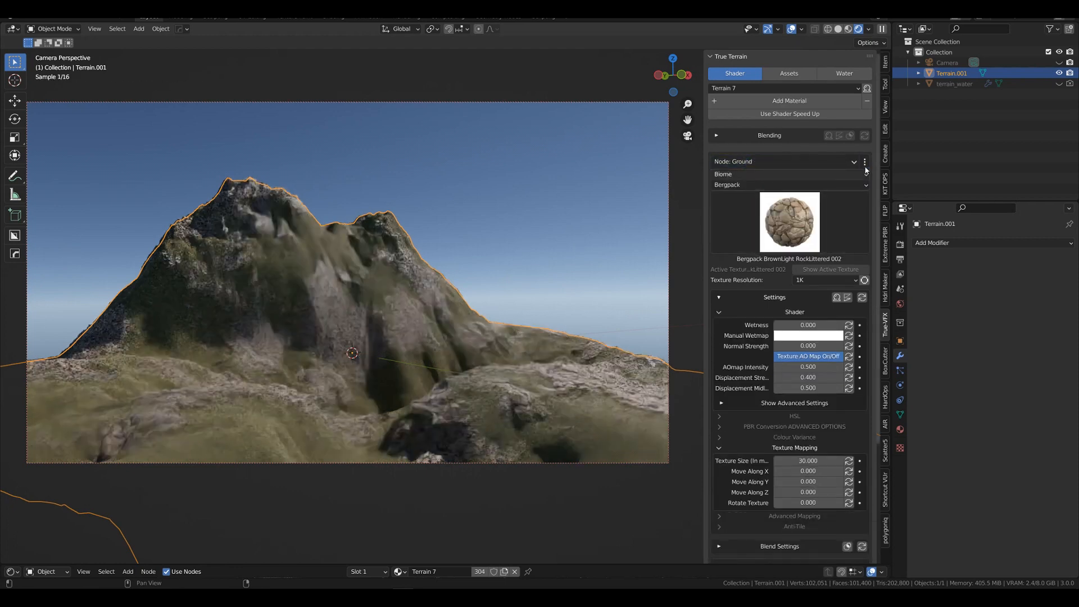
left_click(865, 163)
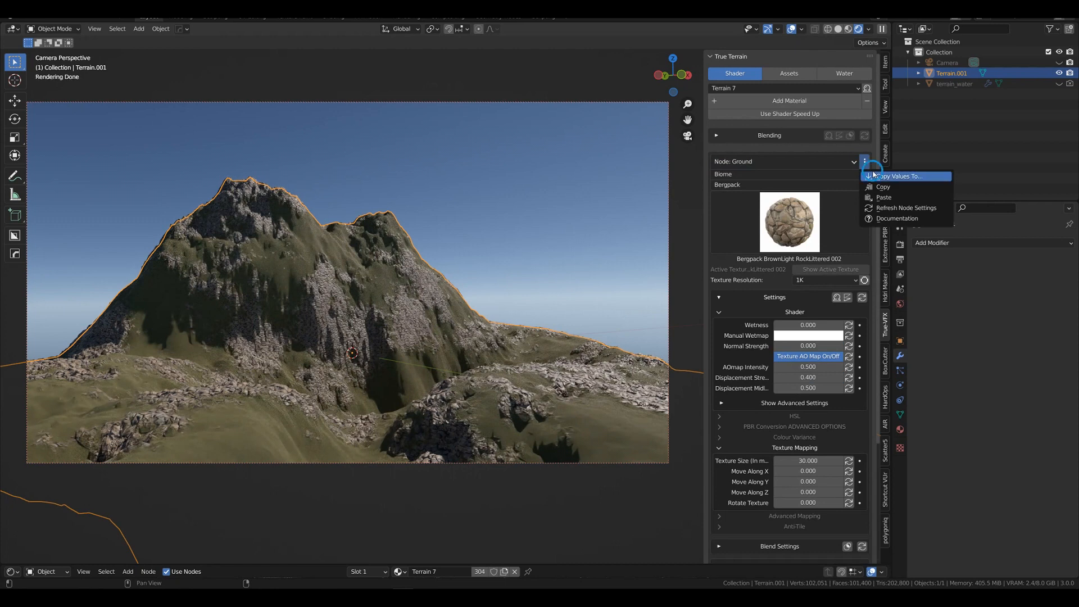
left_click(894, 176)
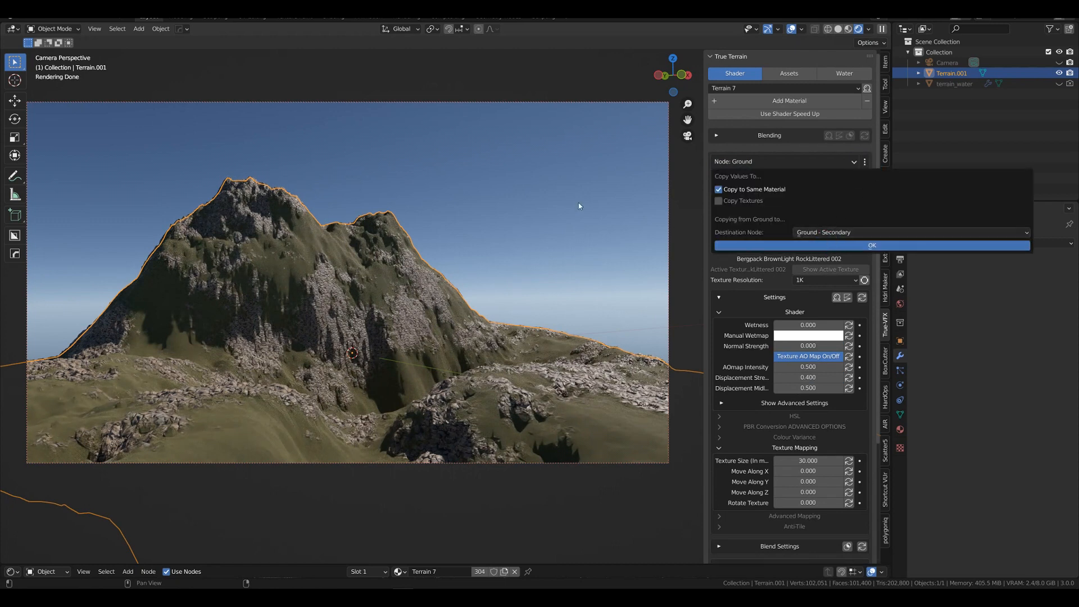
left_click(857, 245)
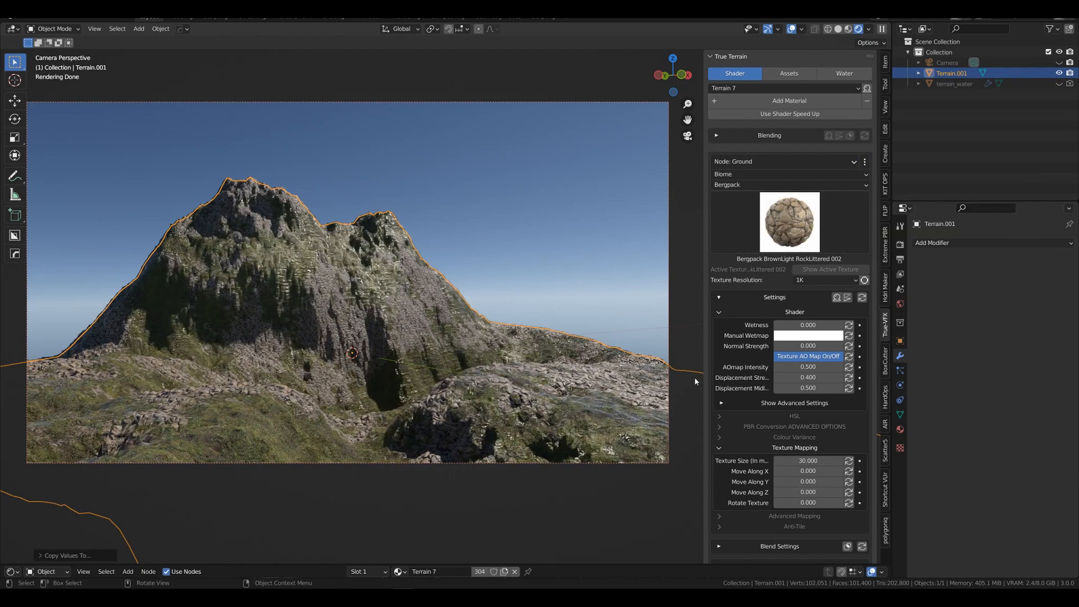
Step: Turn on Roughness to Glossy in the advanced PBR conversion options of the Ground - Secondary node
left_click(739, 163)
left_click(765, 189)
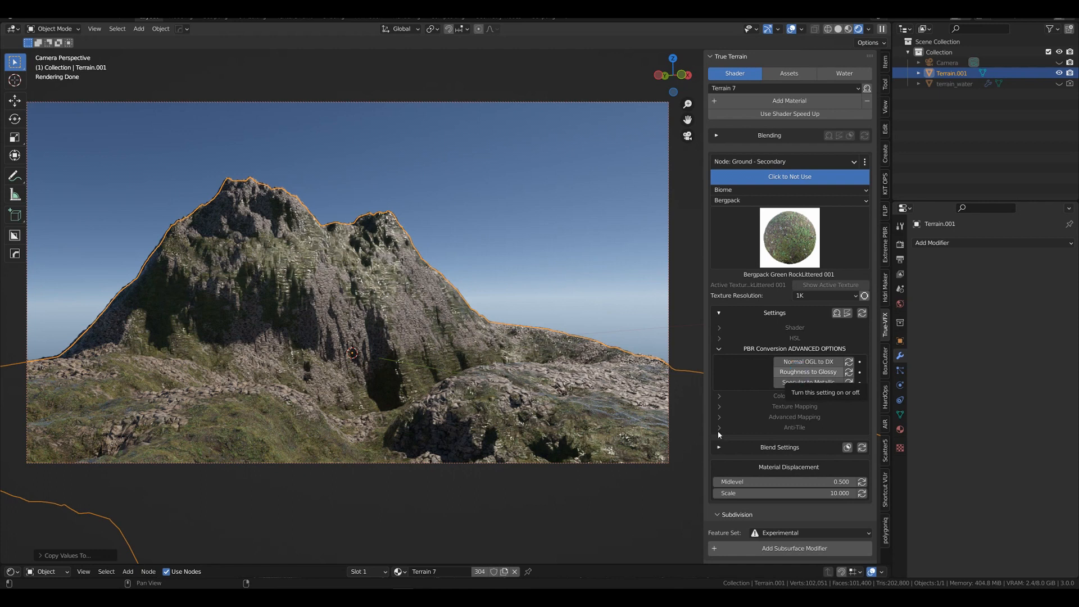
left_click(808, 371)
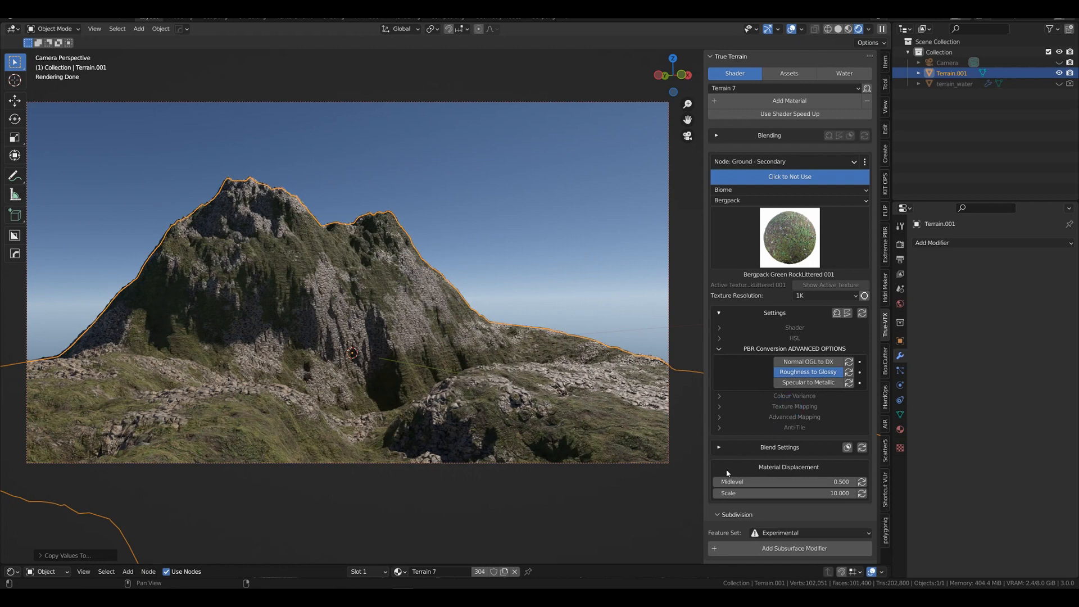
Step: Set the secondary ground's texture size to 45.5 m in its texture mapping
left_click(792, 406)
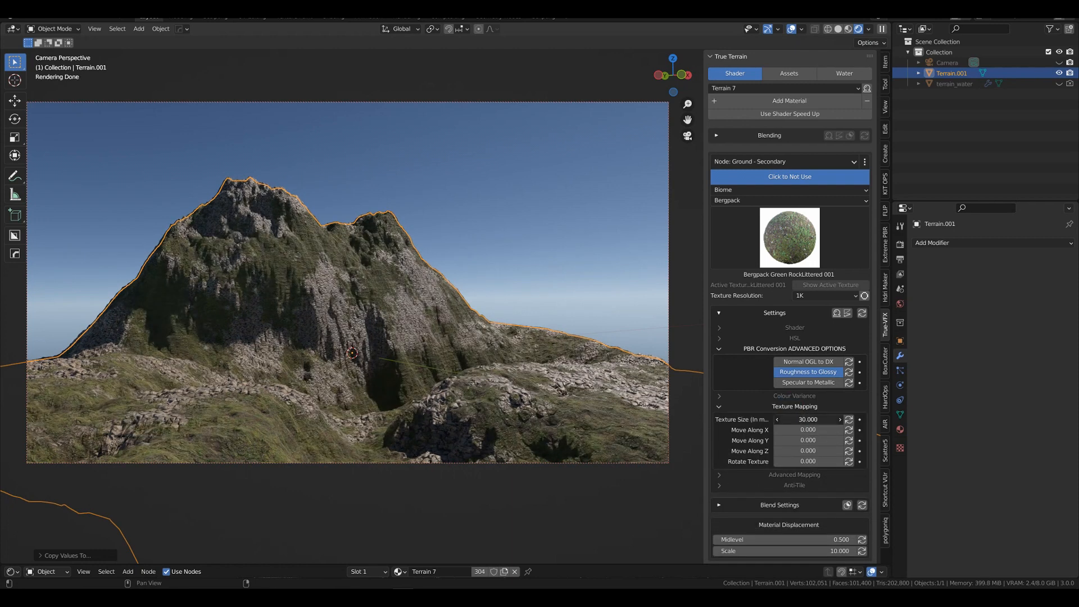
left_click_drag(808, 419, 777, 419)
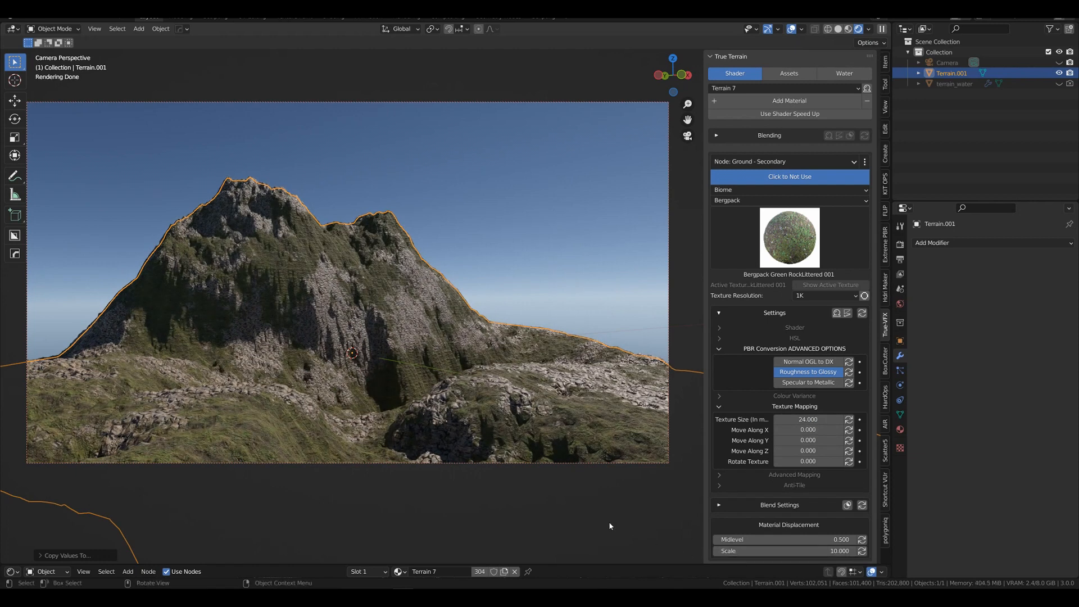
left_click_drag(808, 419, 857, 419)
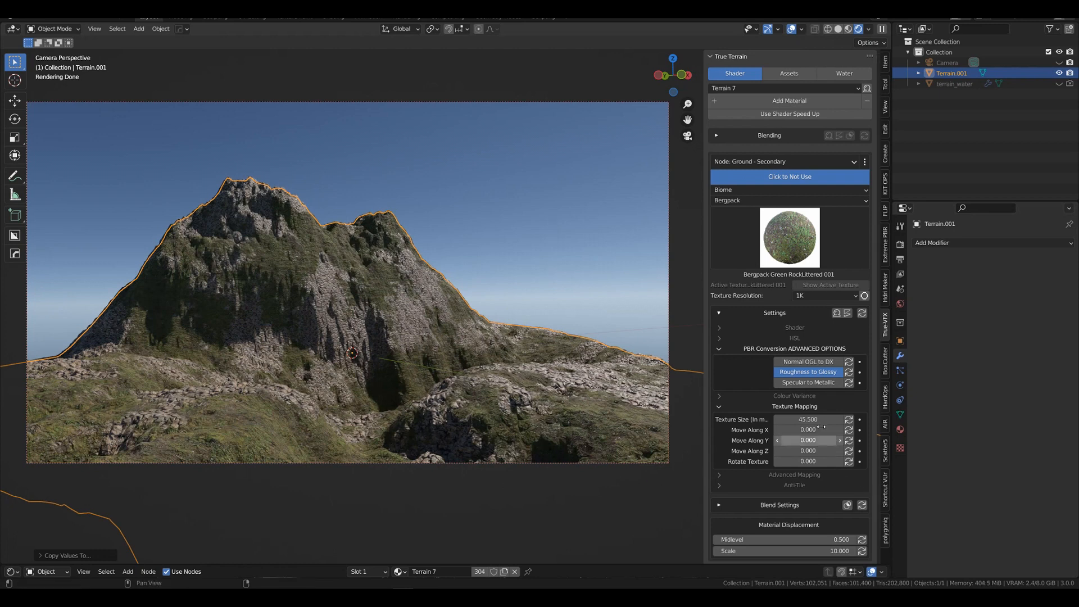
Step: Set the secondary ground's displacement strength to 0.3 in its shader settings
left_click(719, 328)
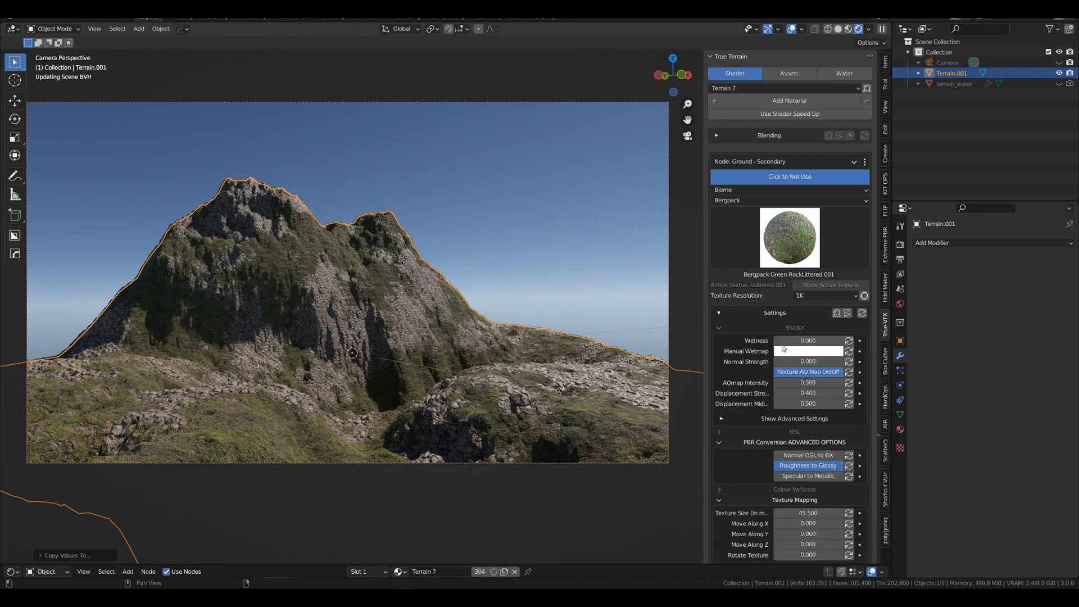
left_click(828, 394)
type("0.3")
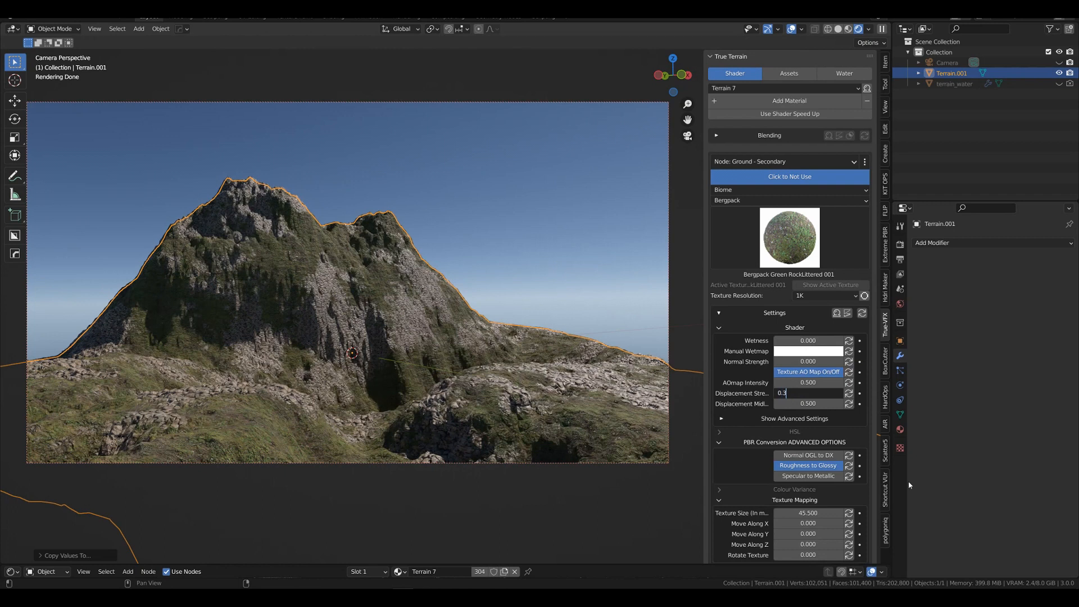
key("Return")
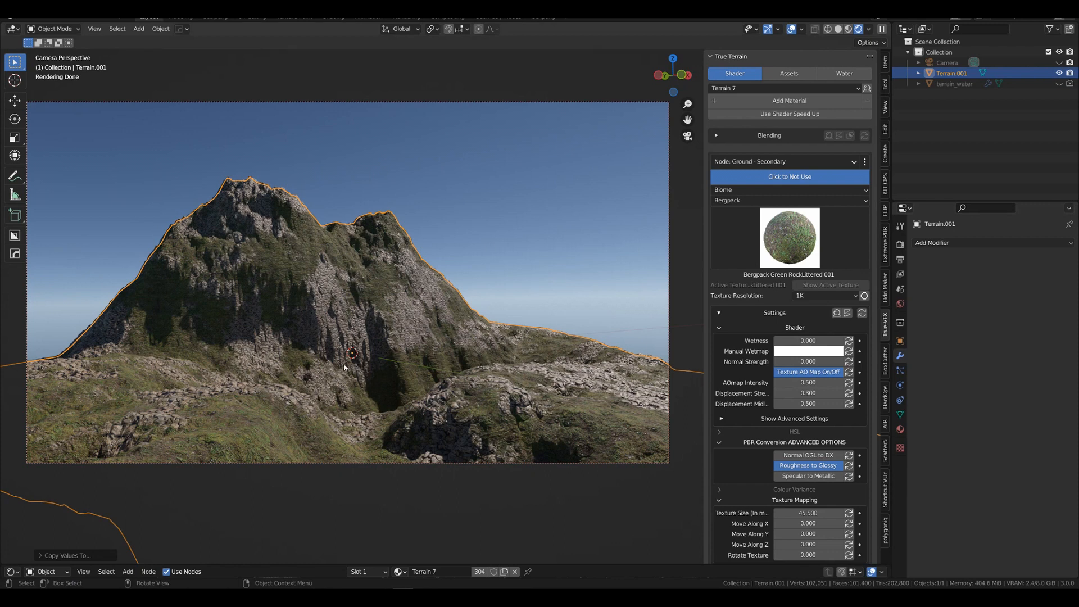
Step: Enable the Cliffs node on the terrain material and show the ground-cliff blending mask preview
left_click(785, 163)
left_click(766, 211)
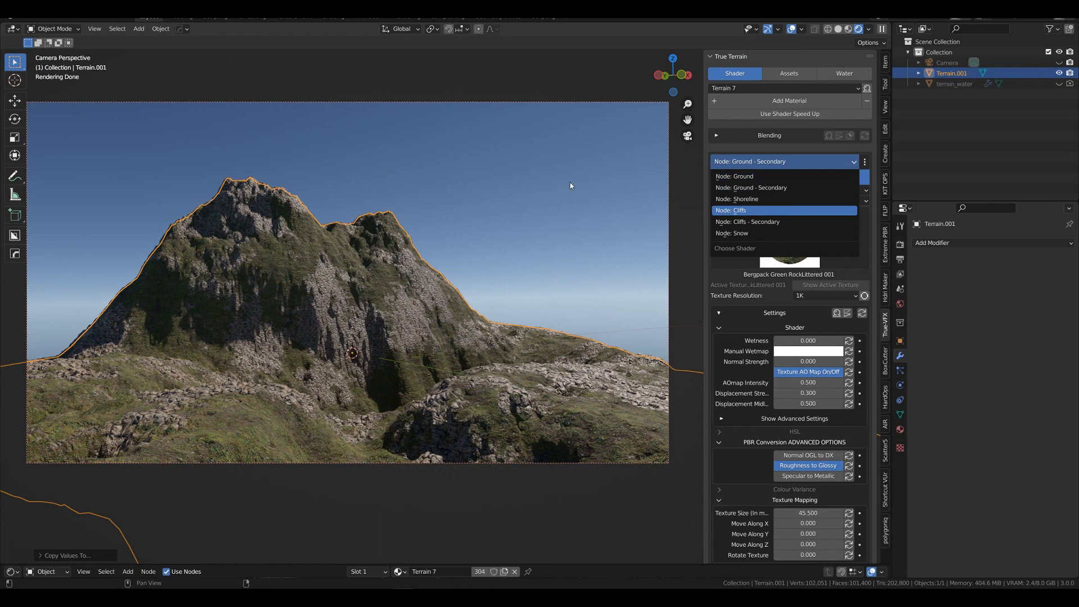
left_click(790, 177)
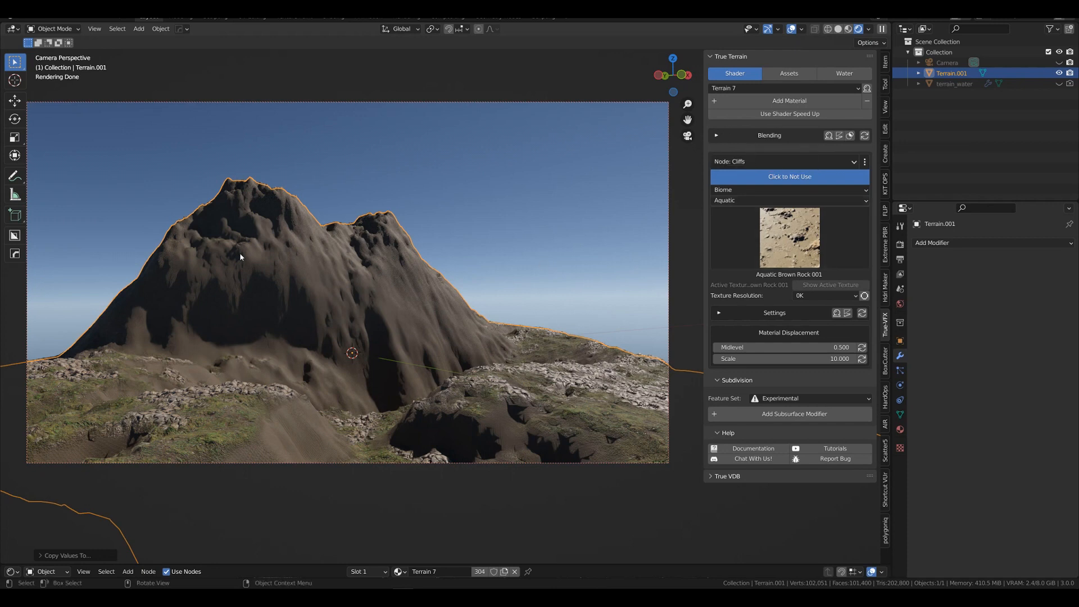
left_click(851, 136)
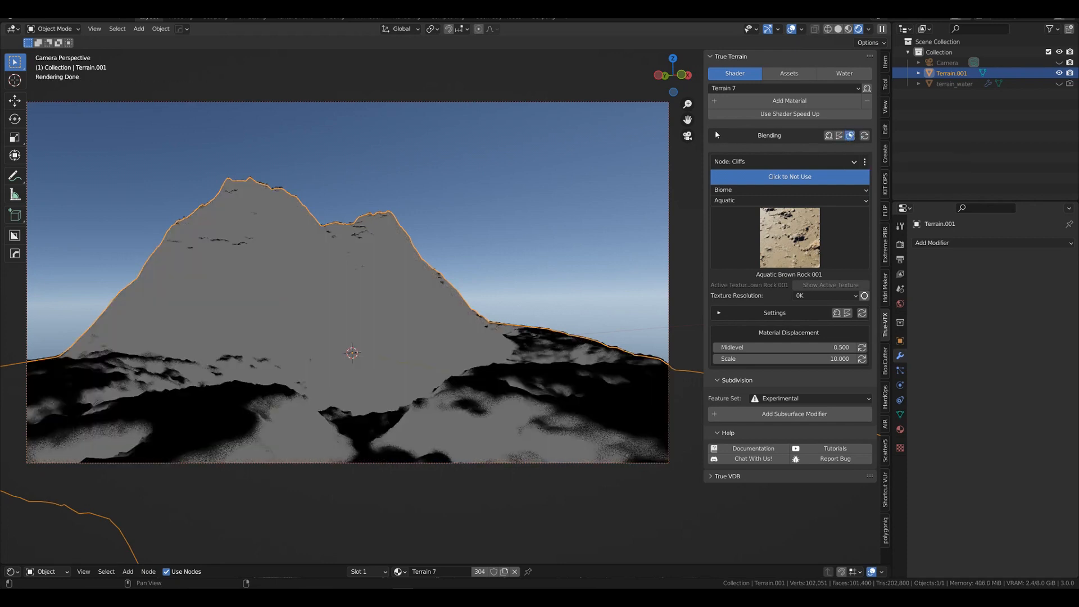
Step: Expand the basic, advanced and mix detail blending settings, and set Ground-Cliff Coverage to 0.25
left_click(717, 135)
left_click(716, 150)
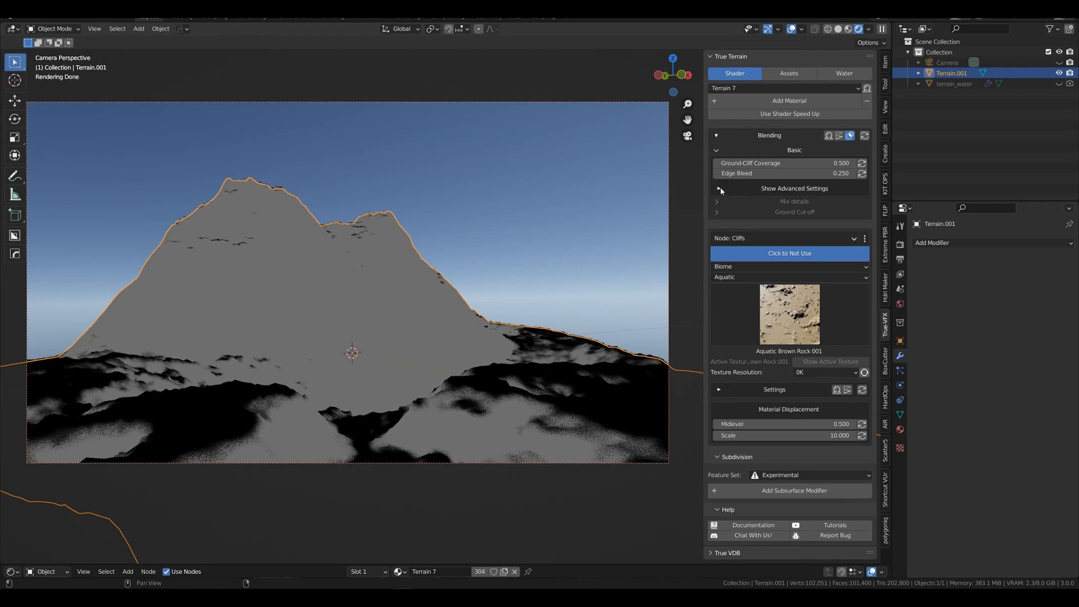
left_click(719, 188)
left_click(718, 239)
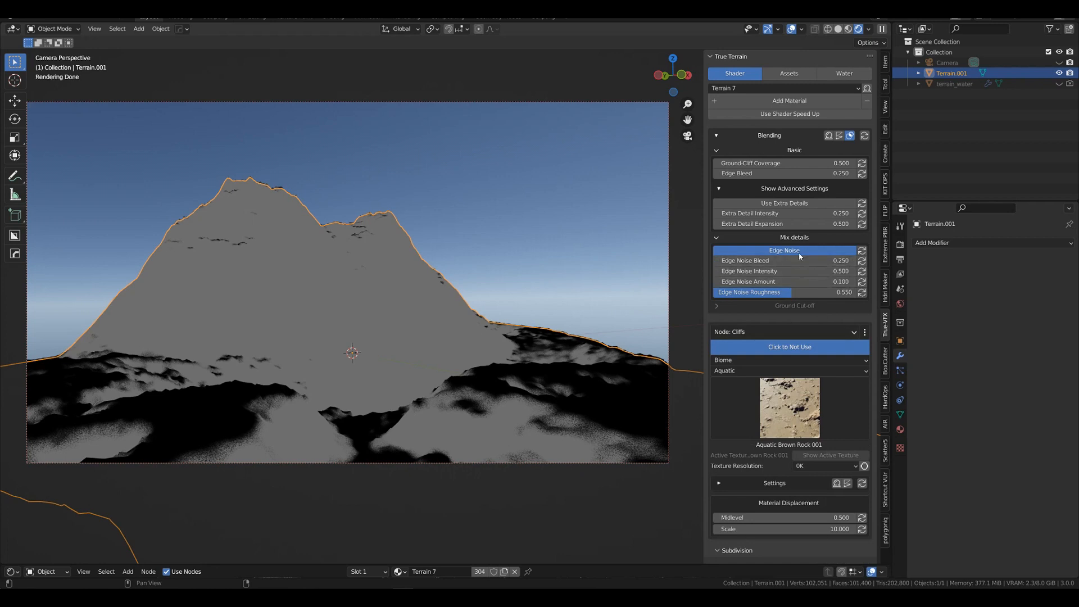
left_click(786, 163)
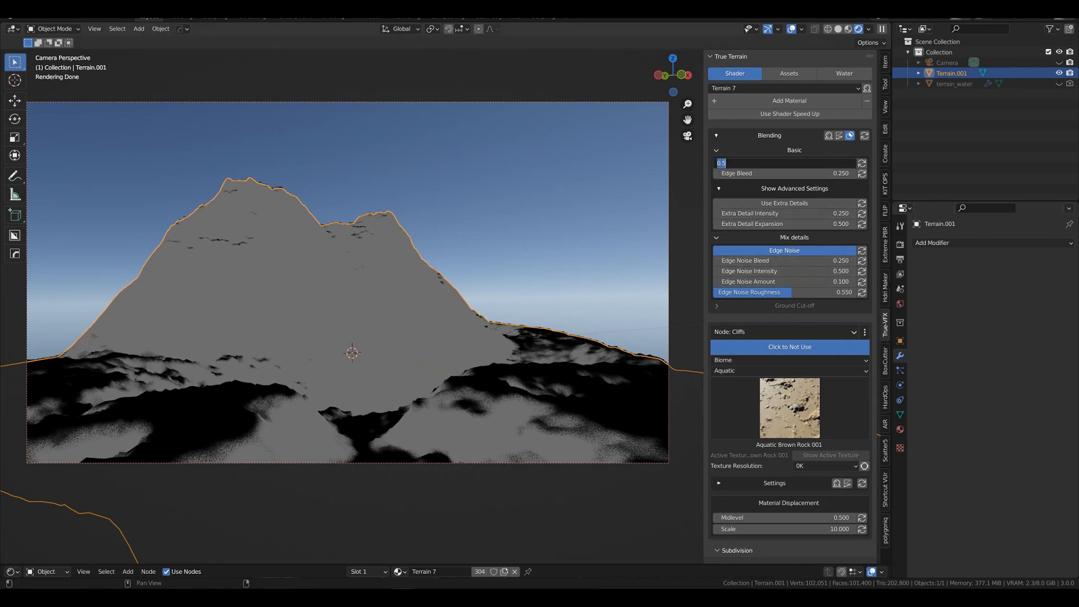
type("0.25")
key("Return")
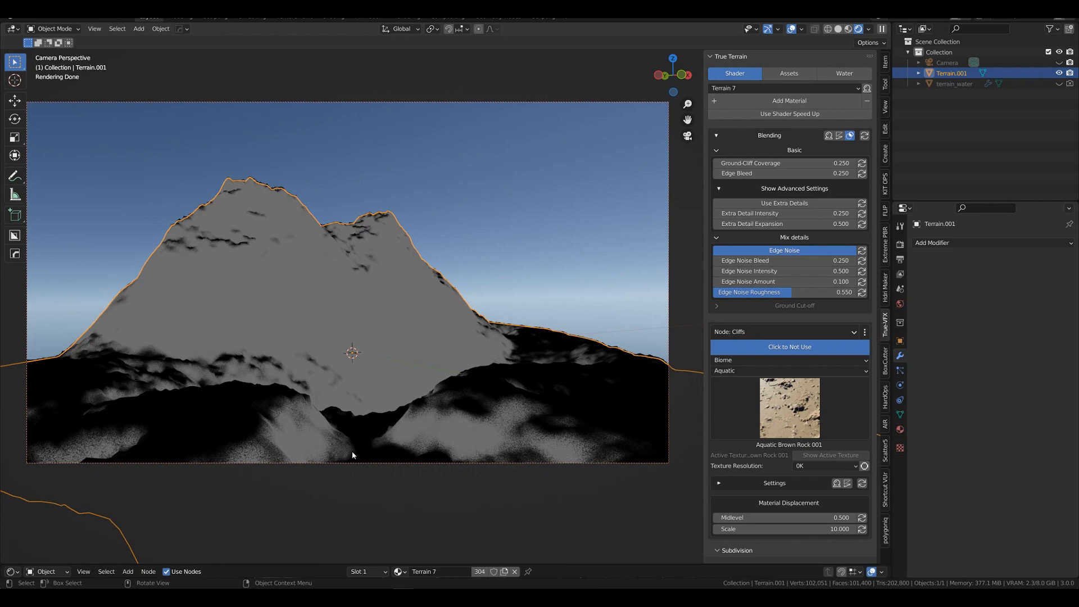
Step: Try Edge Bleed values of 0 and 1 for the ground-cliff blending, and settle on 0.5
left_click(780, 173)
type("0")
key("Return")
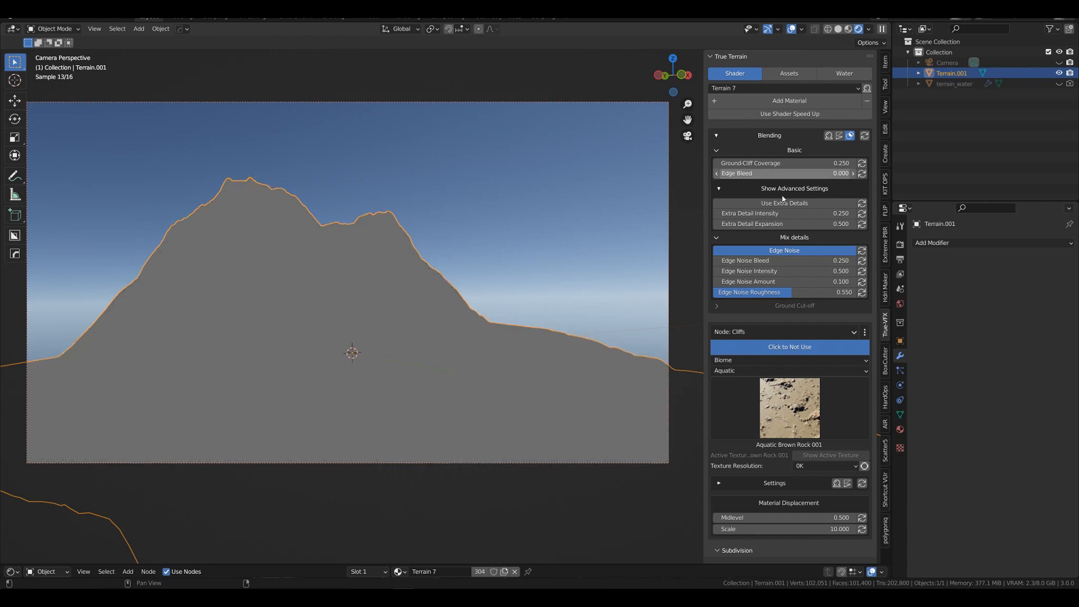
left_click_drag(786, 173, 845, 173)
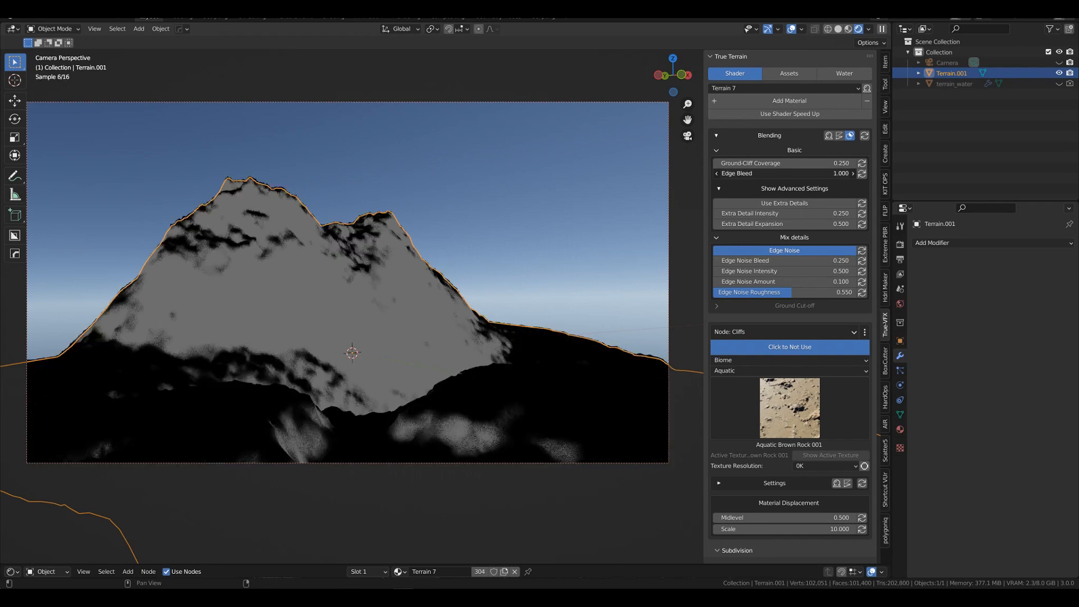
left_click(717, 175)
left_click(717, 175)
left_click(717, 175)
left_click(717, 176)
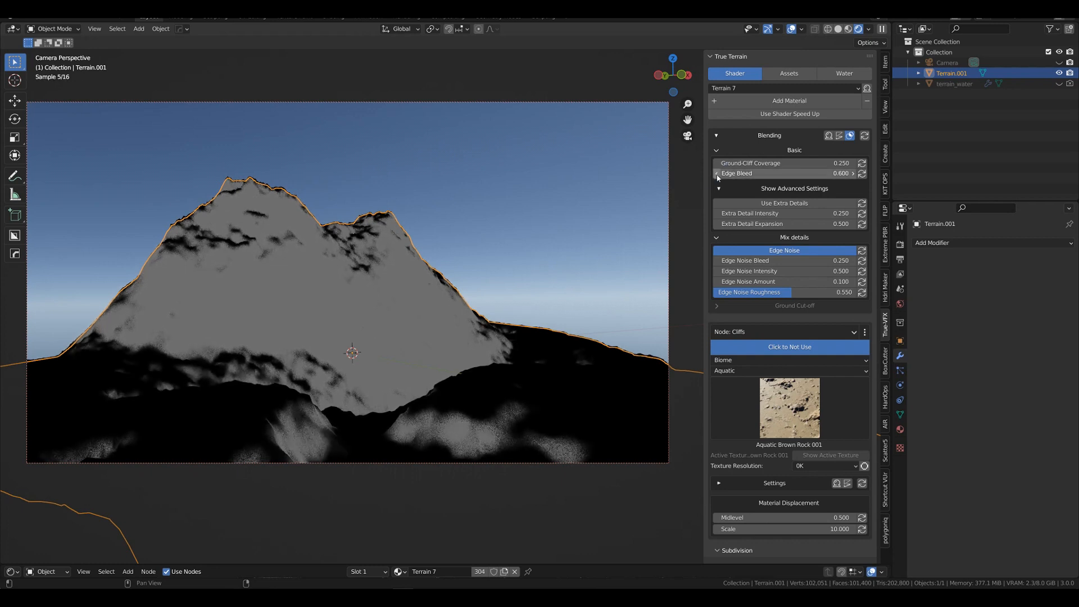
left_click(717, 176)
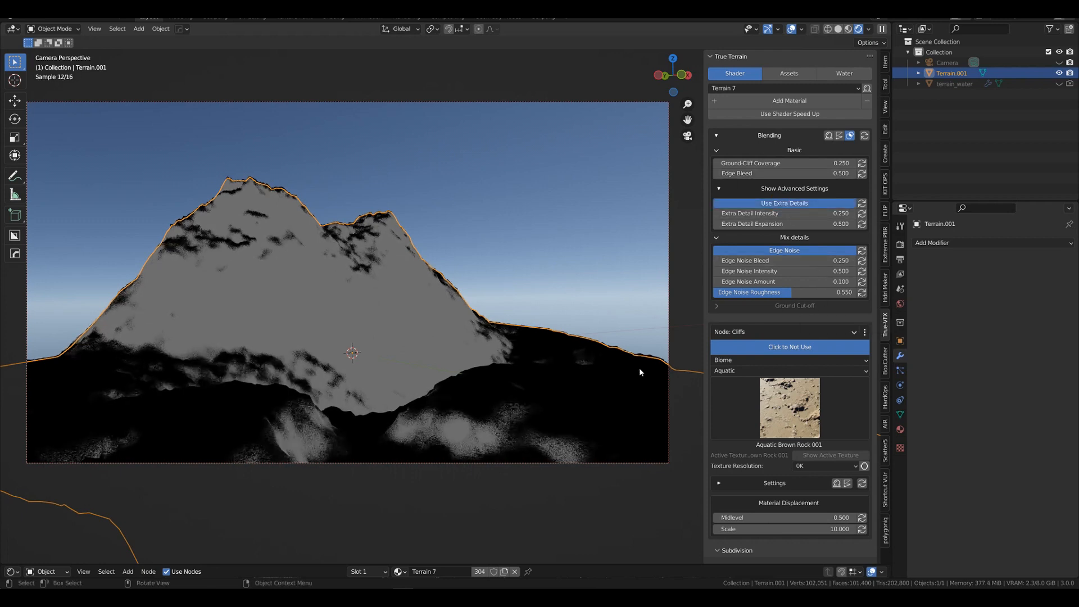
Step: Use extra details in the ground-cliff blending, with Extra Detail Intensity 0 and Extra Detail Expansion 1
left_click_drag(785, 215, 826, 214)
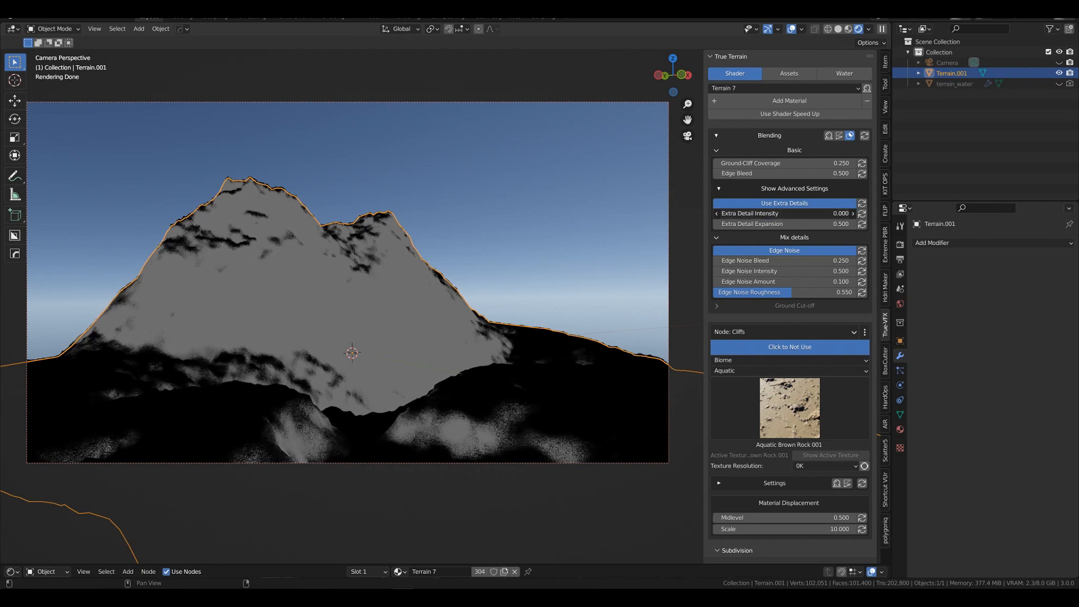
left_click_drag(784, 224, 812, 224)
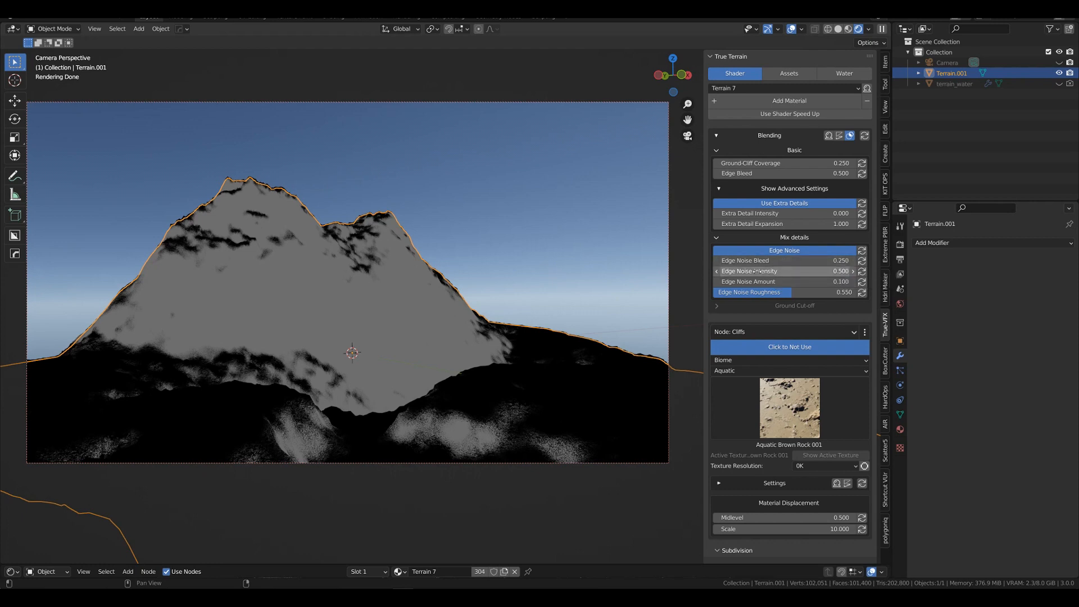
Step: Try different Edge Noise Intensity values in the blending's mix details, and set it to 0.6
left_click_drag(757, 272, 798, 271)
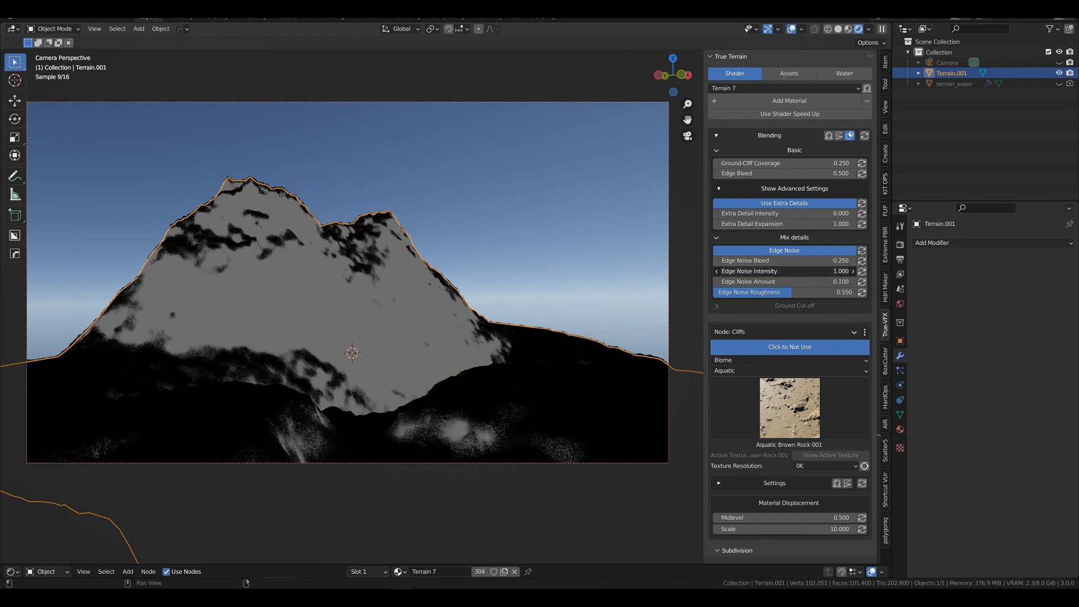
mouse_move(797, 271)
left_mouse_down()
mouse_move(753, 272)
mouse_move(798, 271)
left_mouse_up()
left_click(851, 271)
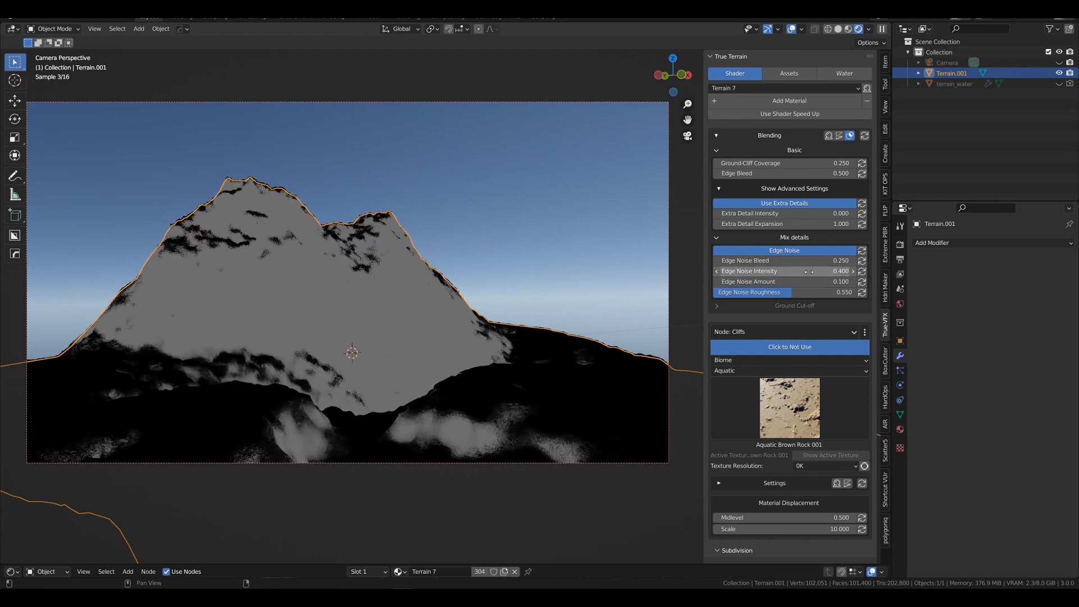
left_click(851, 271)
left_click(852, 272)
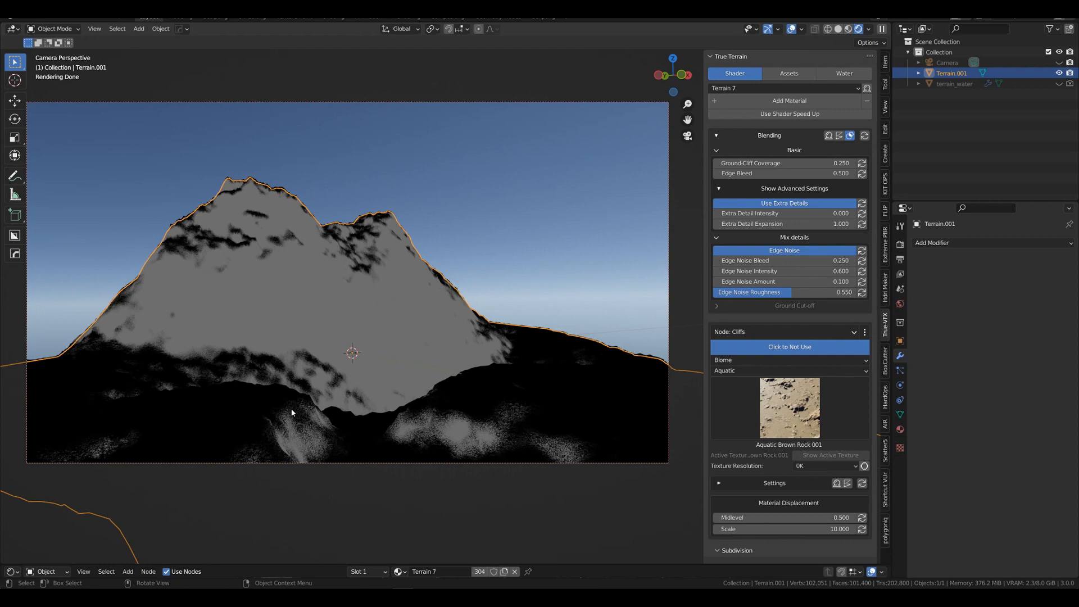
Step: Hide the blending mask preview, and assign the Bergpack Grey Rock 002 texture to the Cliffs node
left_click(851, 136)
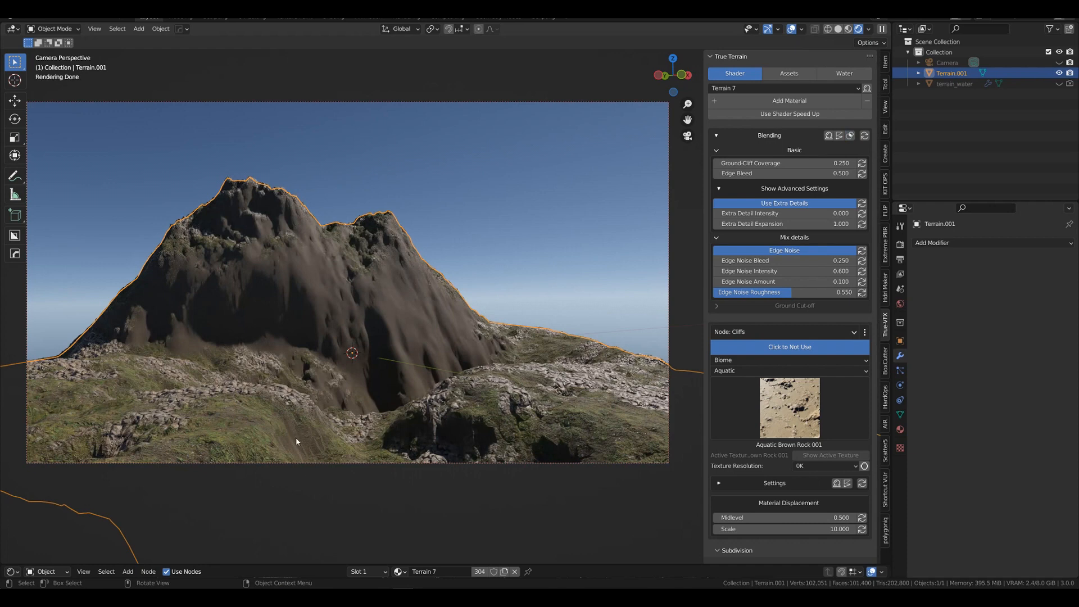
left_click(755, 371)
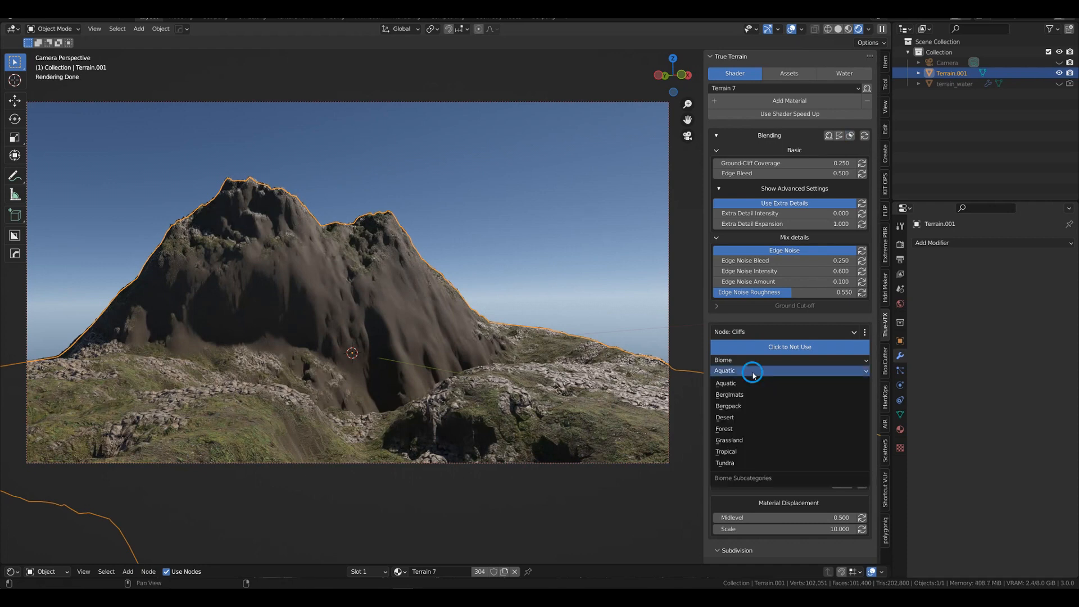
left_click(809, 406)
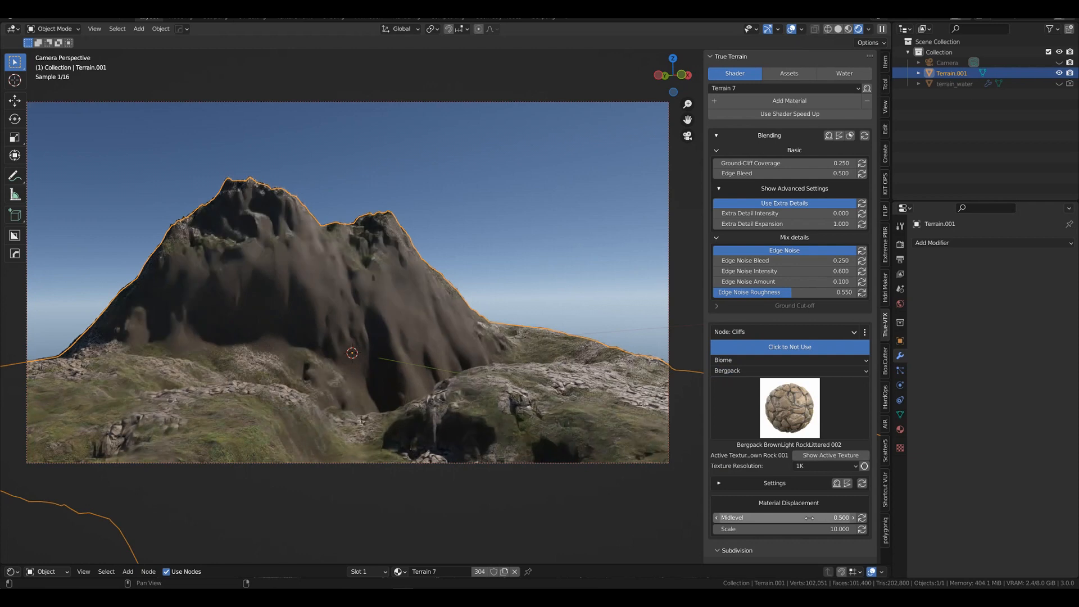
left_click(804, 413)
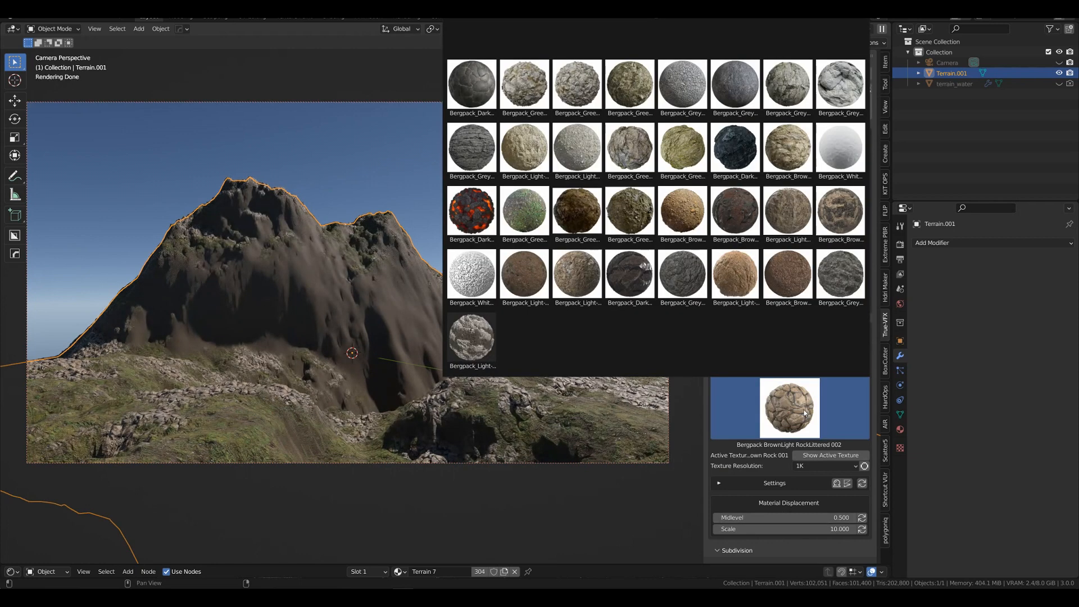
scroll(656, 213, "up", 2)
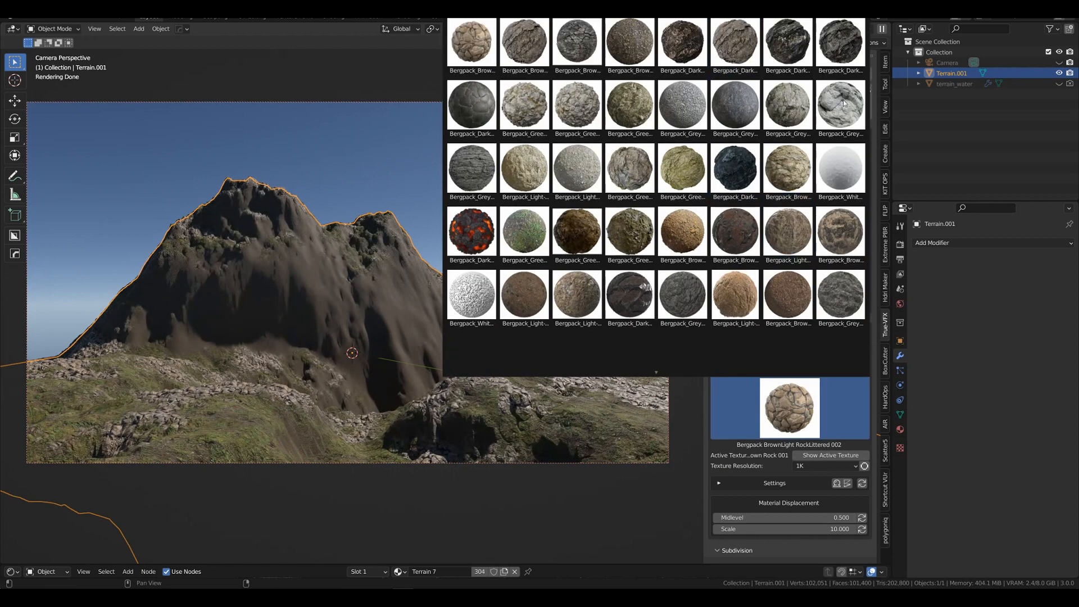
left_click(840, 106)
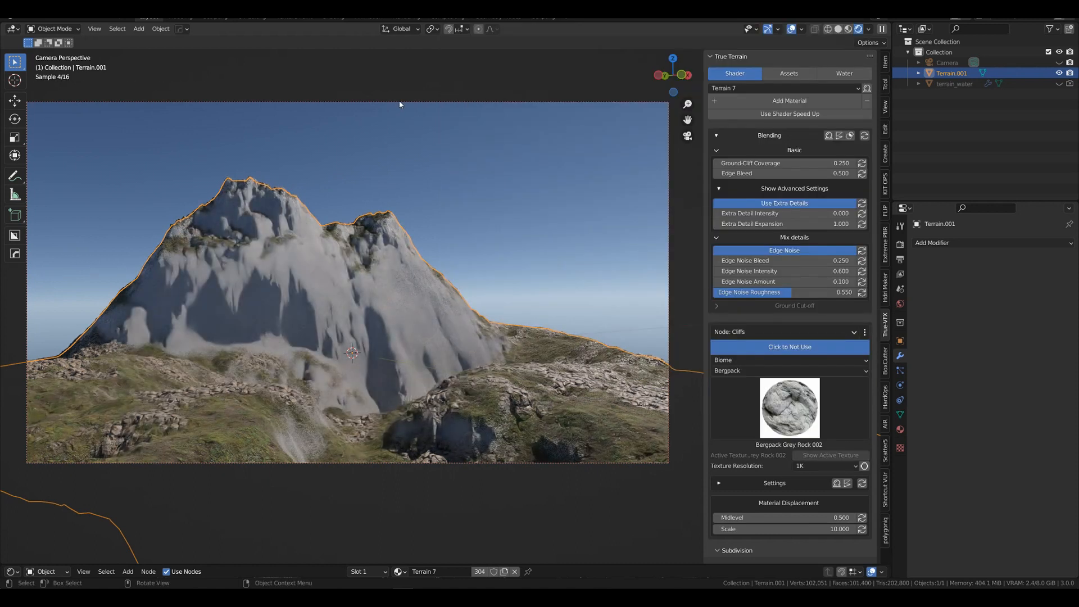
Step: Open the Cliffs node's Shader and Texture Mapping settings, and set the texture size to 200 m
scroll(727, 396, "down", 2)
scroll(731, 430, "down", 2)
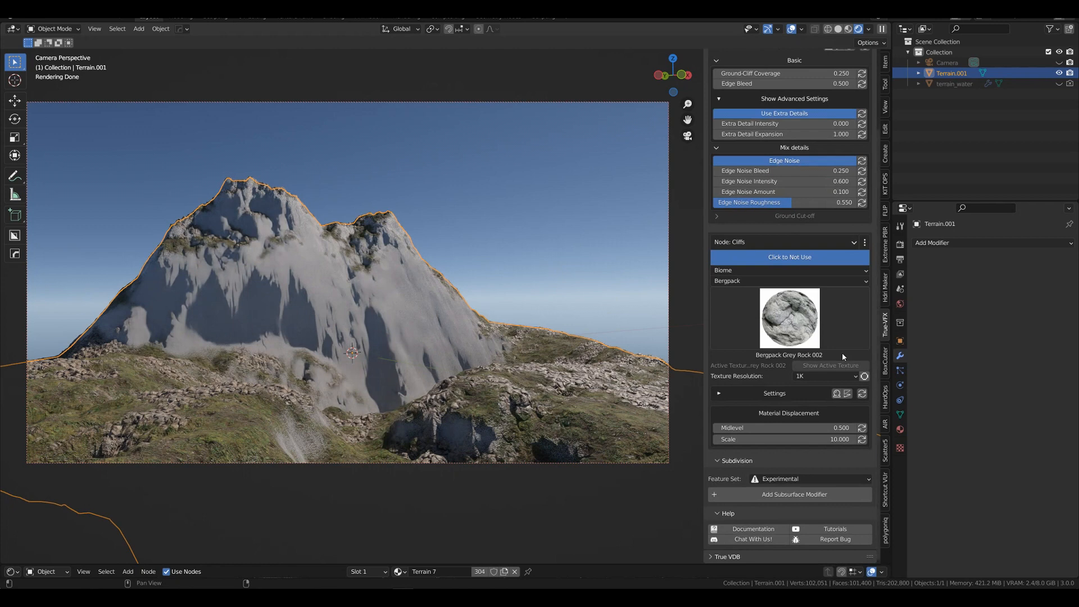
left_click(720, 394)
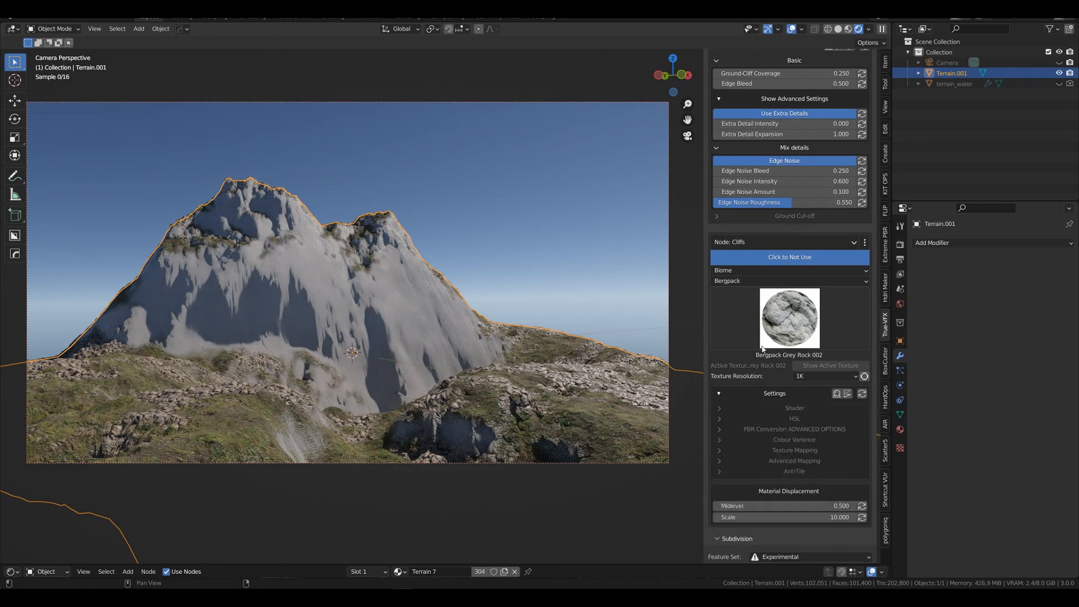
left_click(745, 408)
scroll(737, 430, "down", 4)
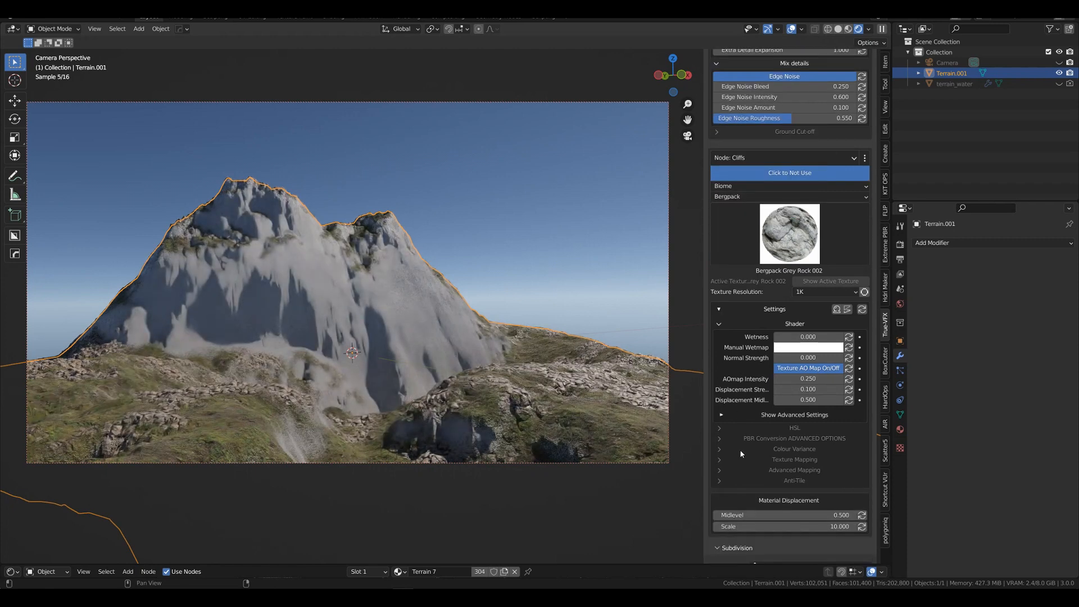
left_click(786, 461)
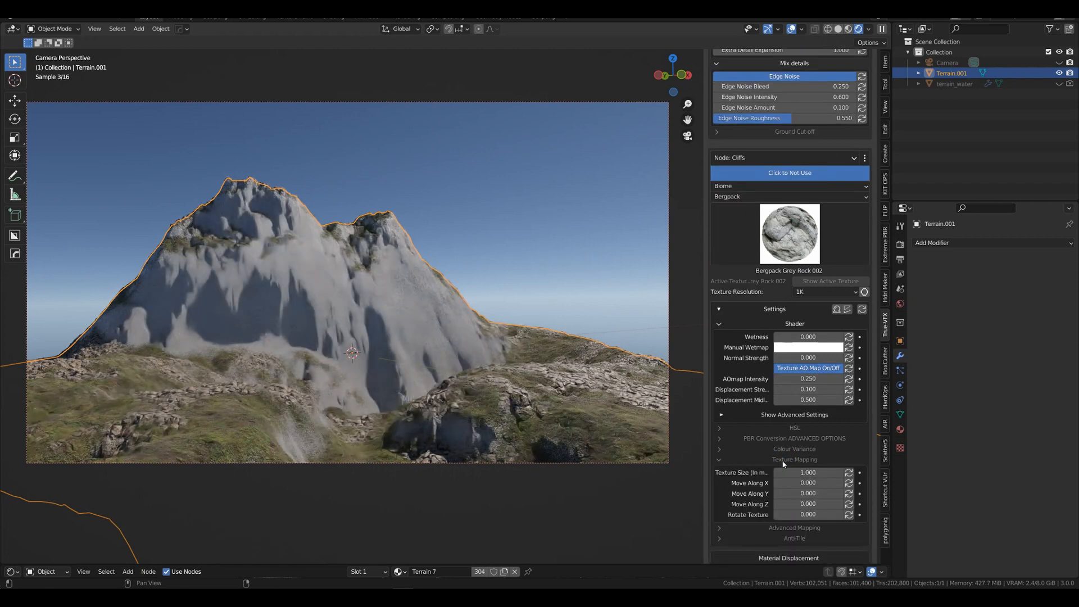
left_click(825, 473)
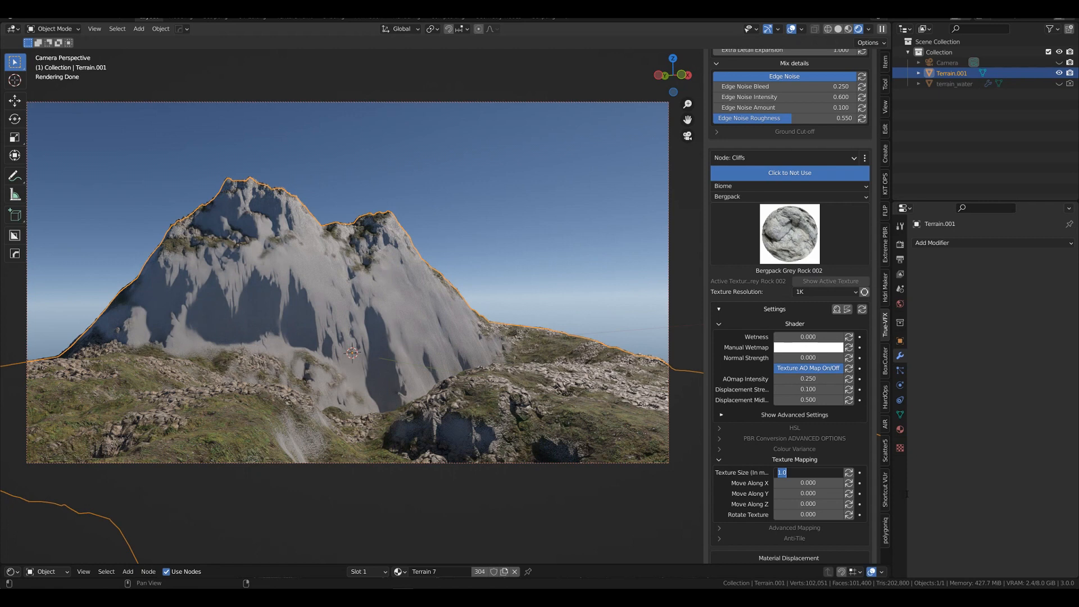
type("200")
key("Return")
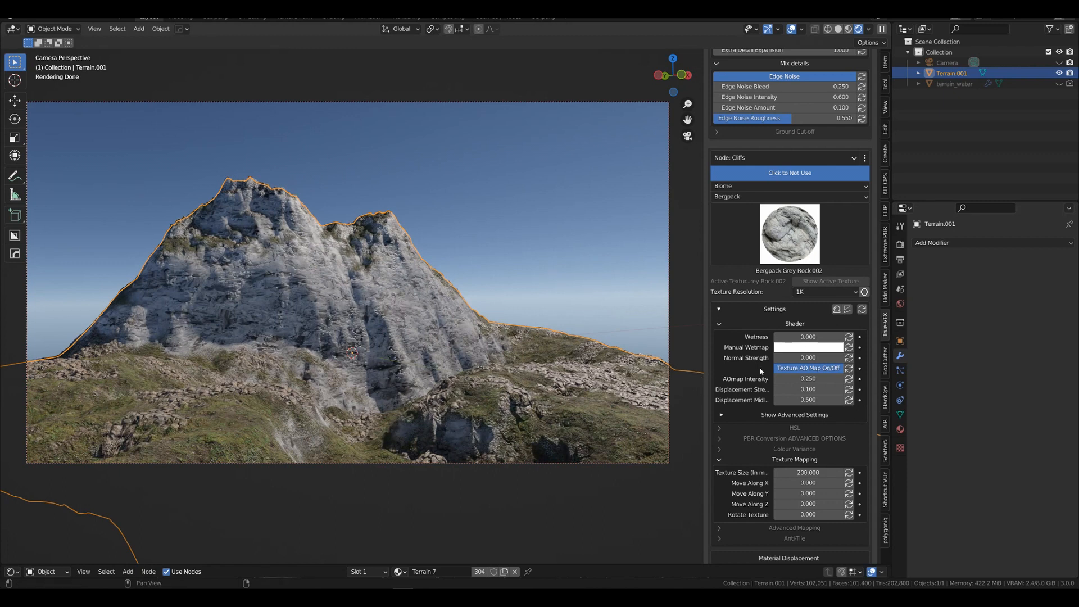
Step: Try a Displacement Strength of 1 and a lower value for the cliffs, and return it to 0.1
left_click(817, 389)
type("1")
key("Return")
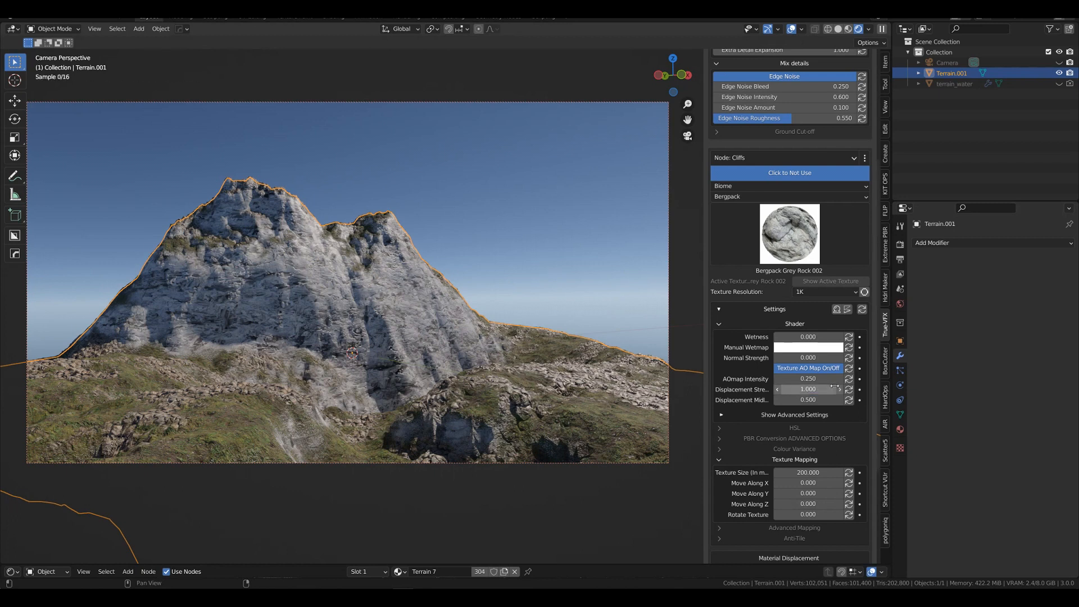
left_click(806, 389)
type("0.")
type("5")
key("Return")
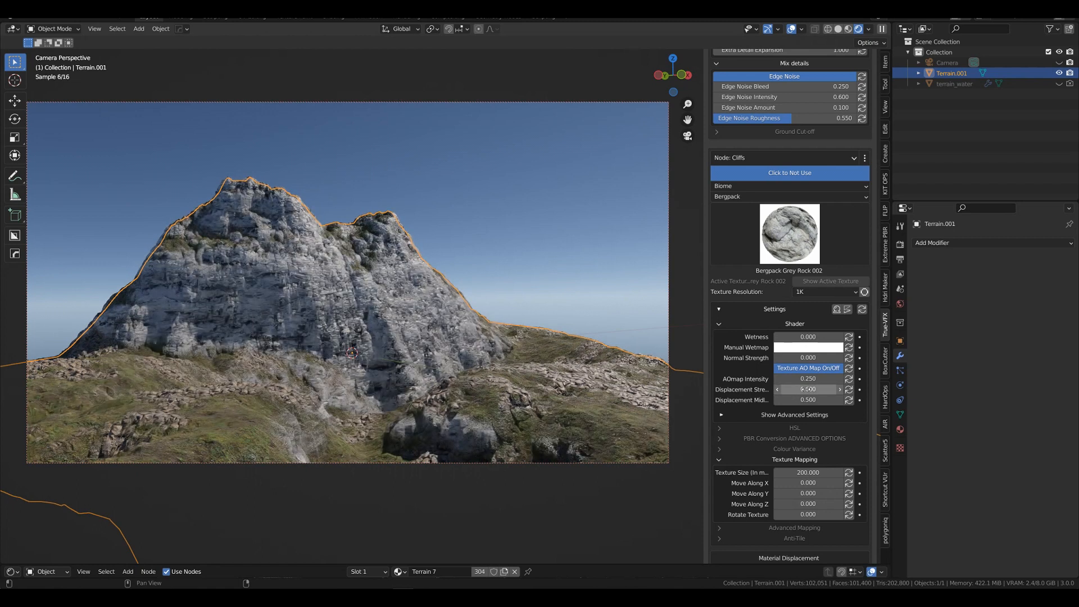
left_click(820, 388)
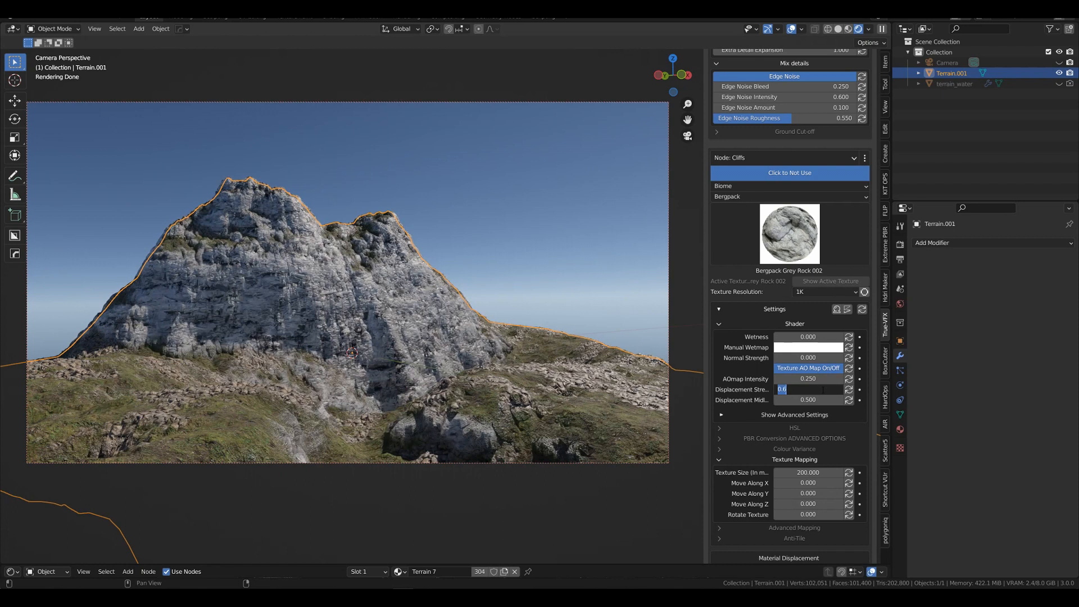
type("0.1")
key("Return")
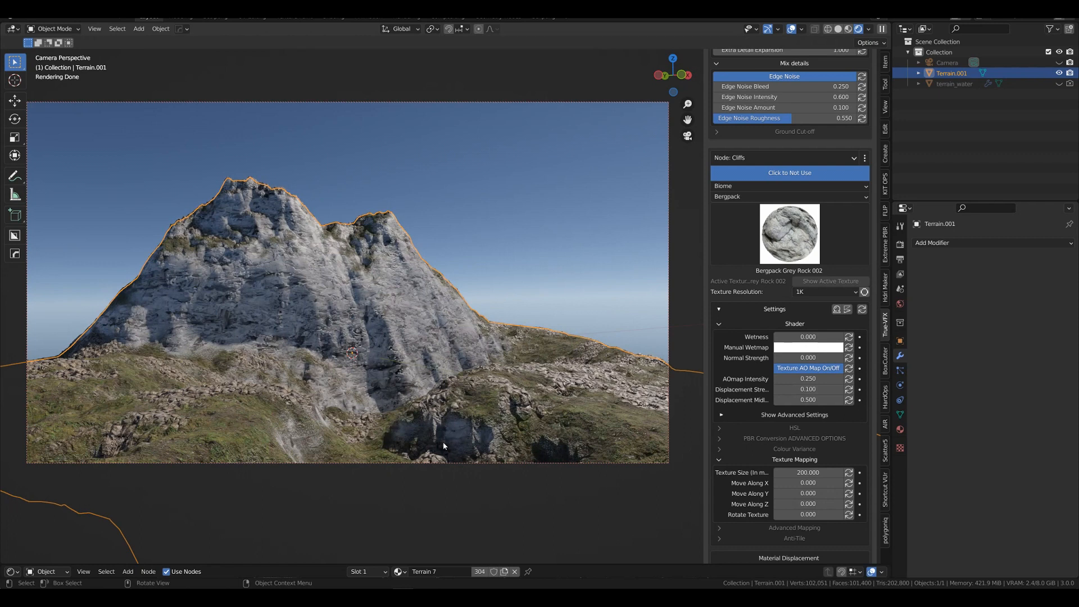
Step: Try Displacement Strength values of 1 and 0.8 for the cliff texture, and settle on 0.7
left_click(809, 388)
type("1")
key("Return")
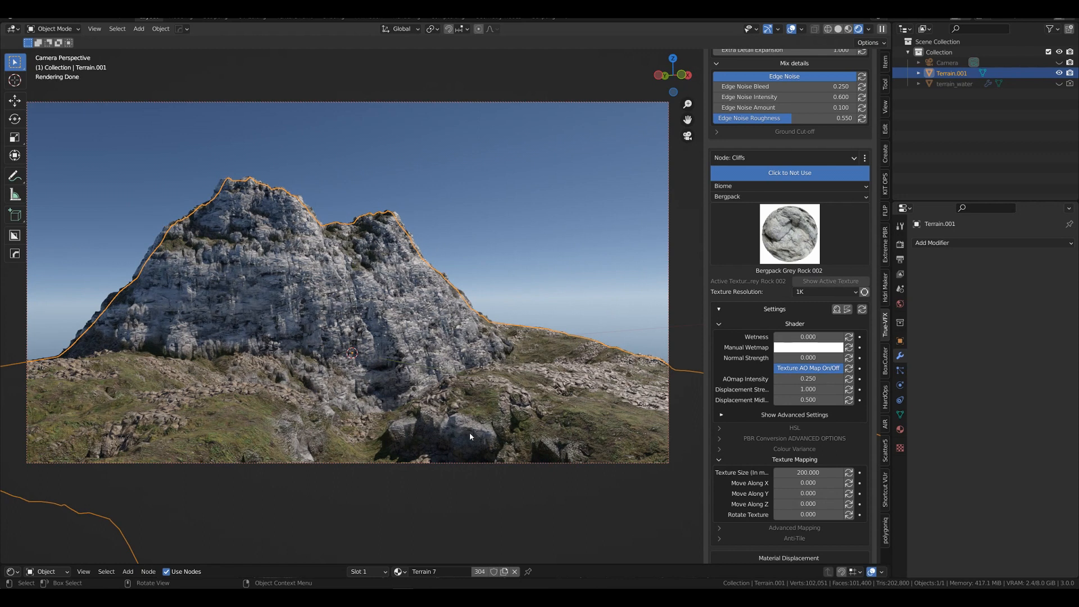
left_click(809, 389)
type("0.")
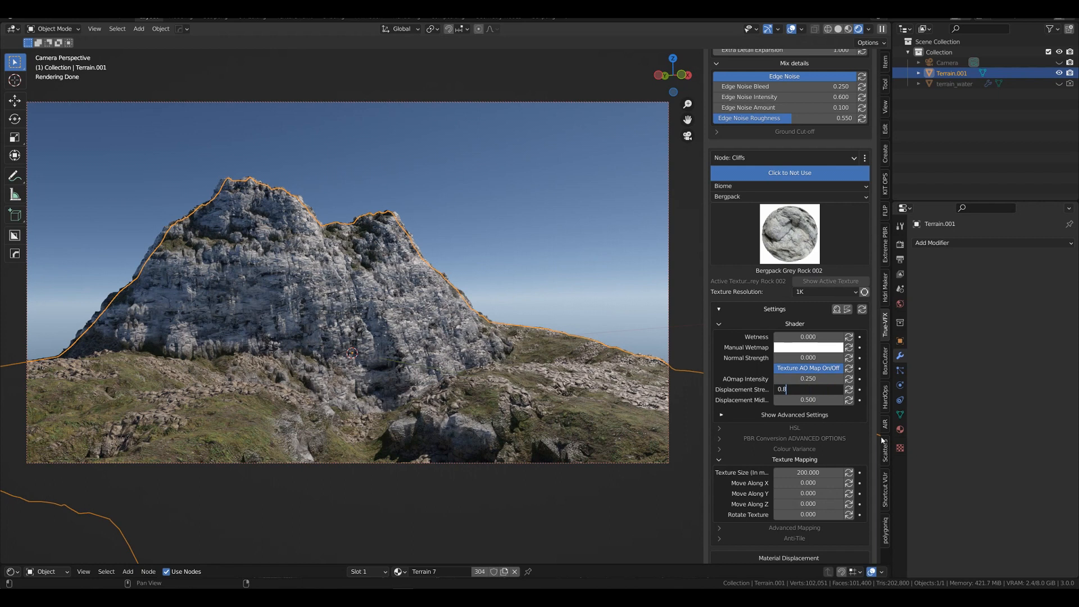
type("8")
key("Return")
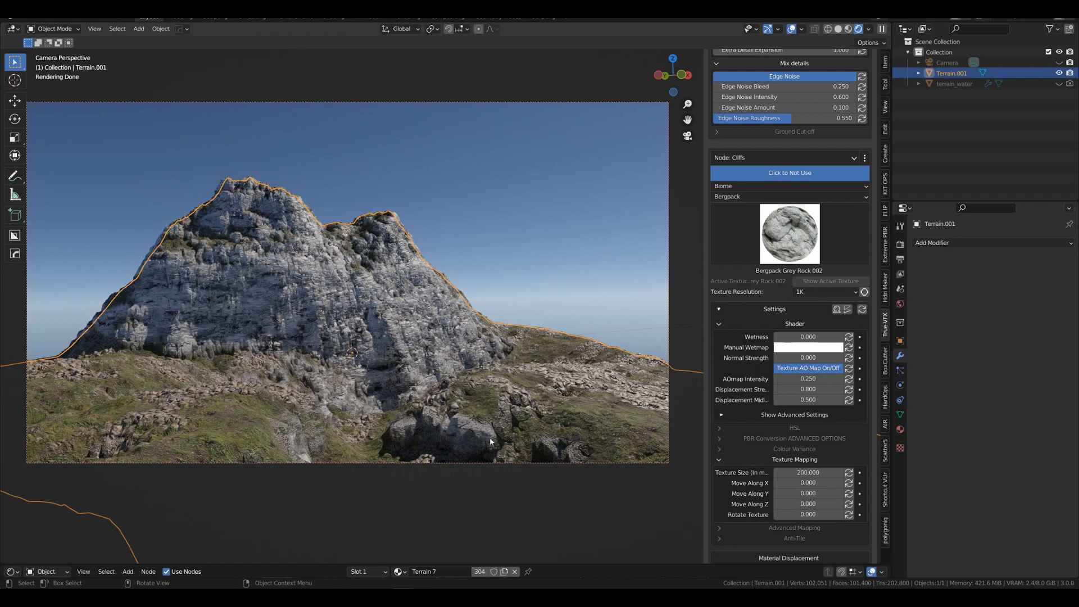
double_click(808, 389)
type("0.")
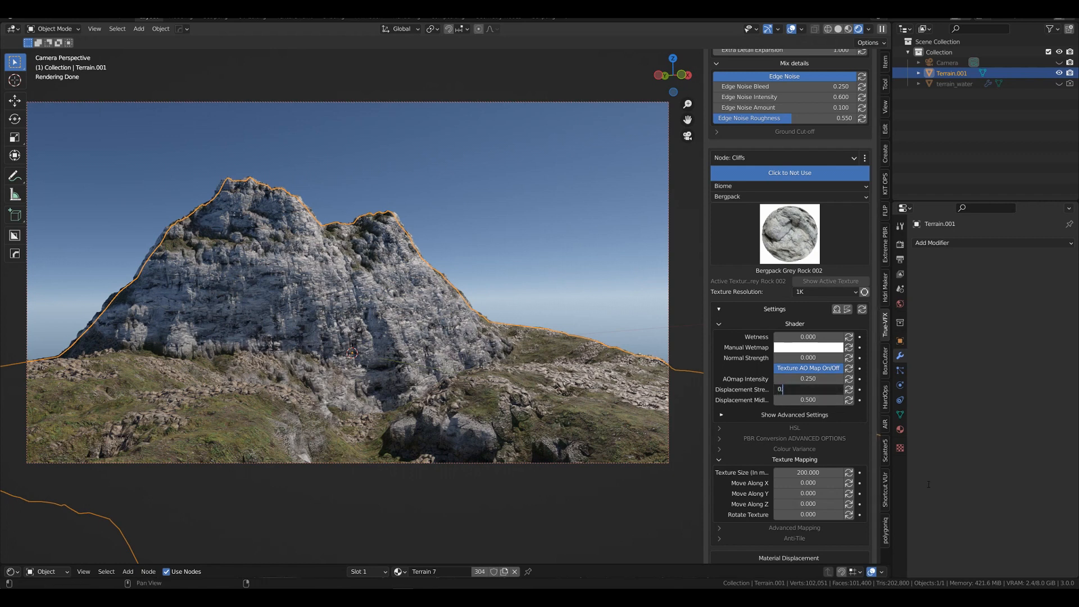
type("7")
key("Return")
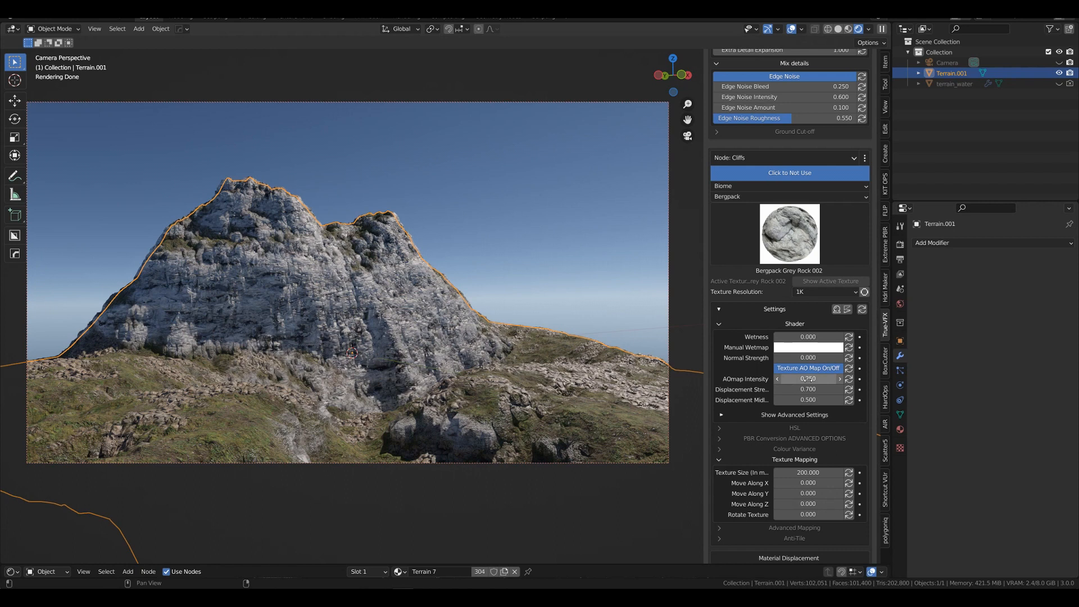
Step: Raise the cliff texture's AOmap Intensity to 0.7
left_click_drag(808, 379, 831, 379)
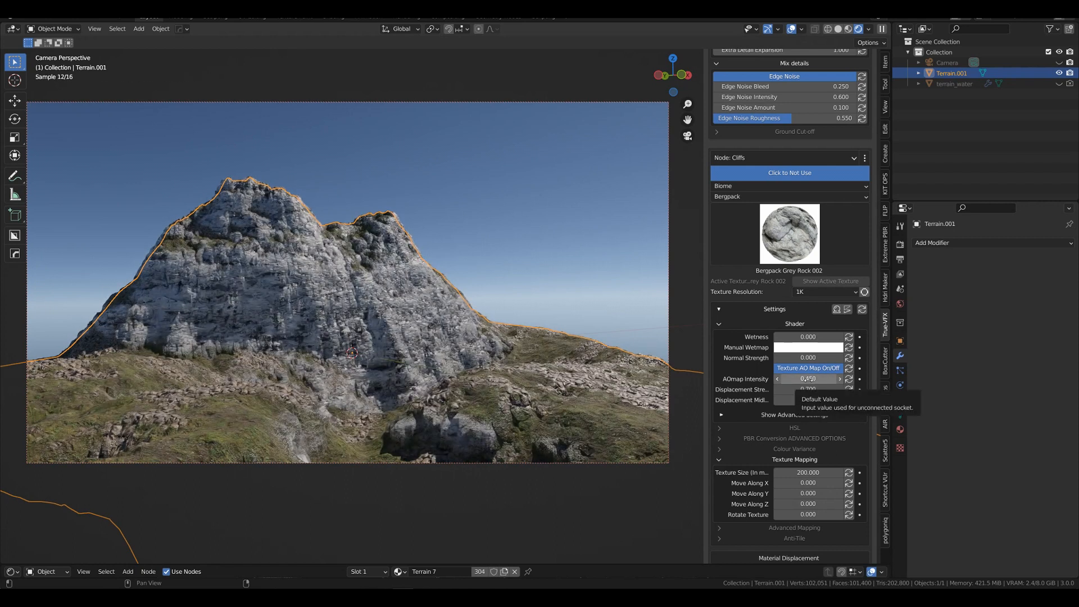
left_click(808, 379)
type("0.7")
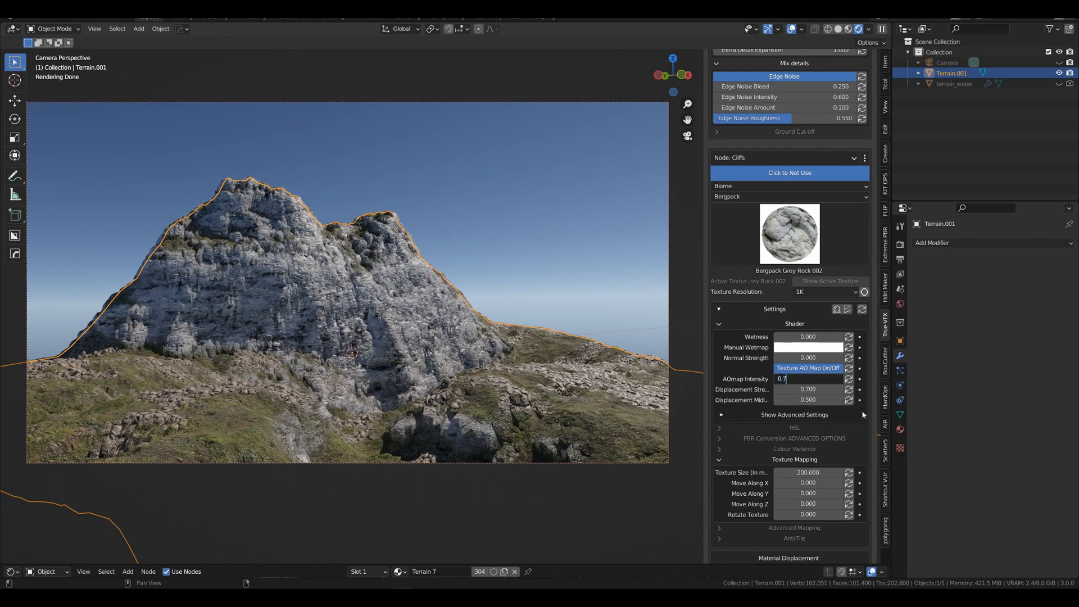
key("Return")
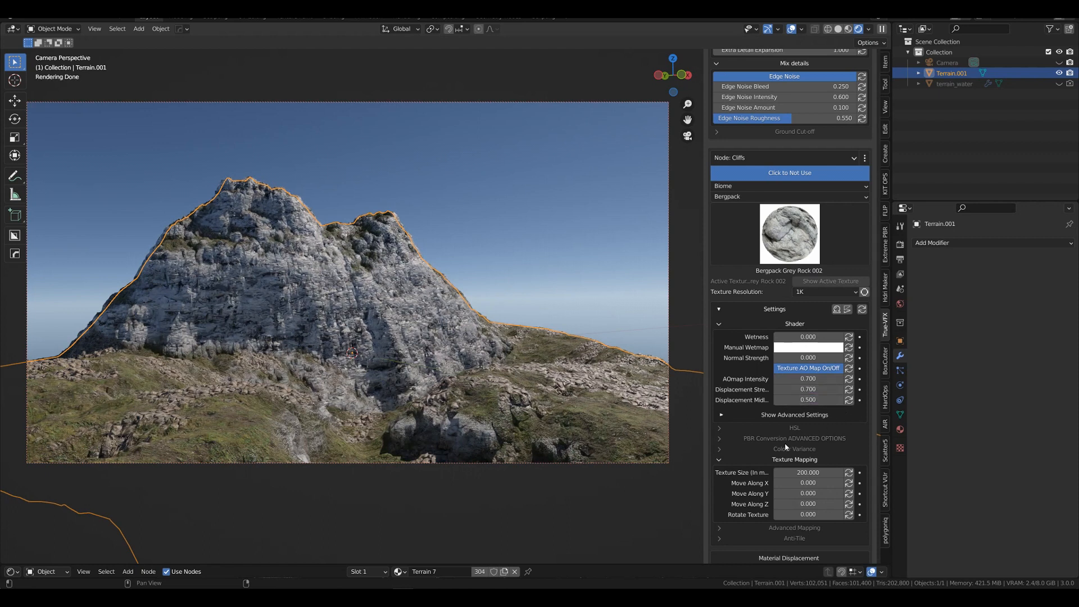
Step: Enlarge the cliff texture's size to 271 m in its Texture Mapping settings
left_click(820, 474)
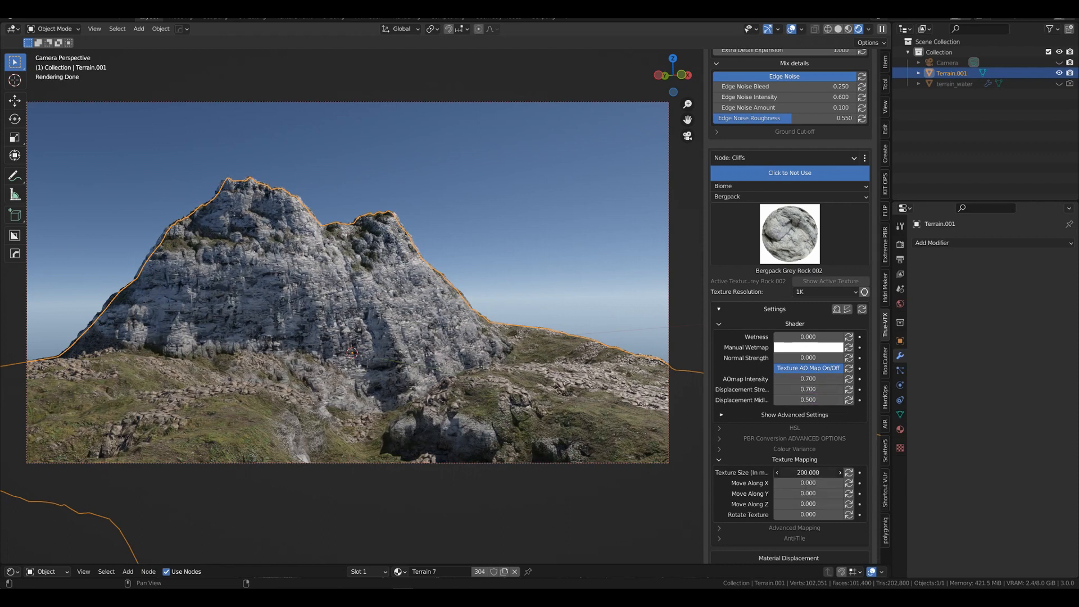
left_click_drag(819, 475, 864, 474)
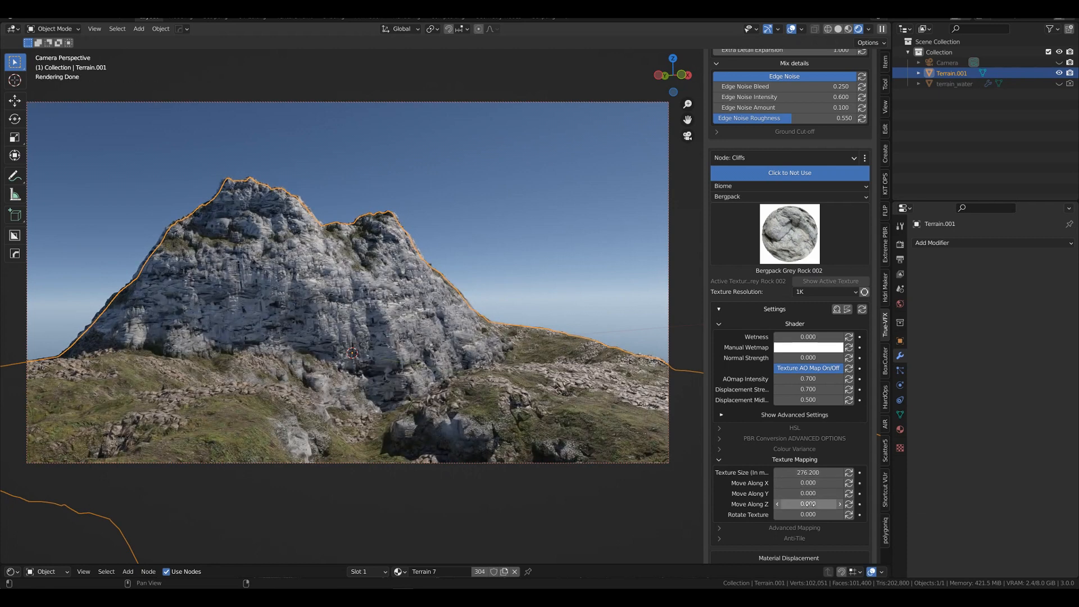
left_click_drag(817, 474, 788, 474)
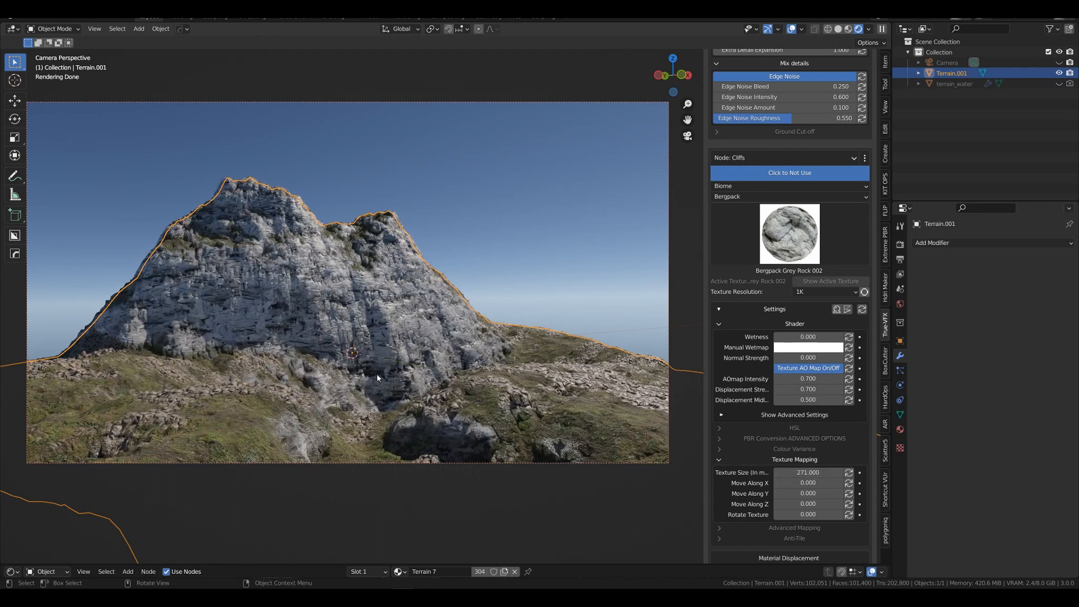
Step: With terrain_water temporarily shown, offset the cliff texture by 0.9 along X, 1 along Y and 1 along Z, and hide the water again
left_click(1059, 83)
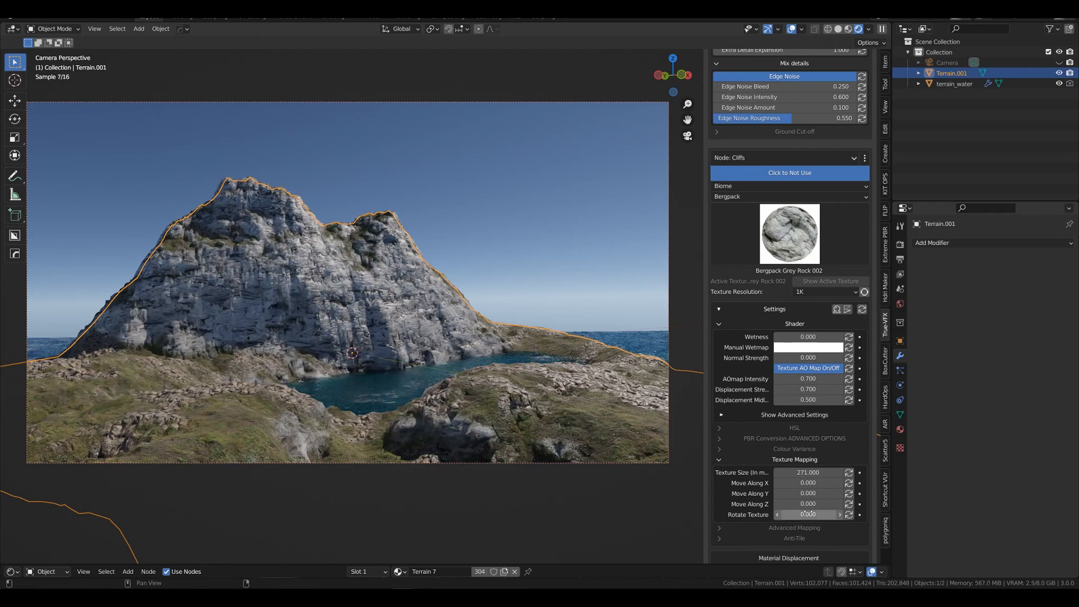
left_click(839, 503)
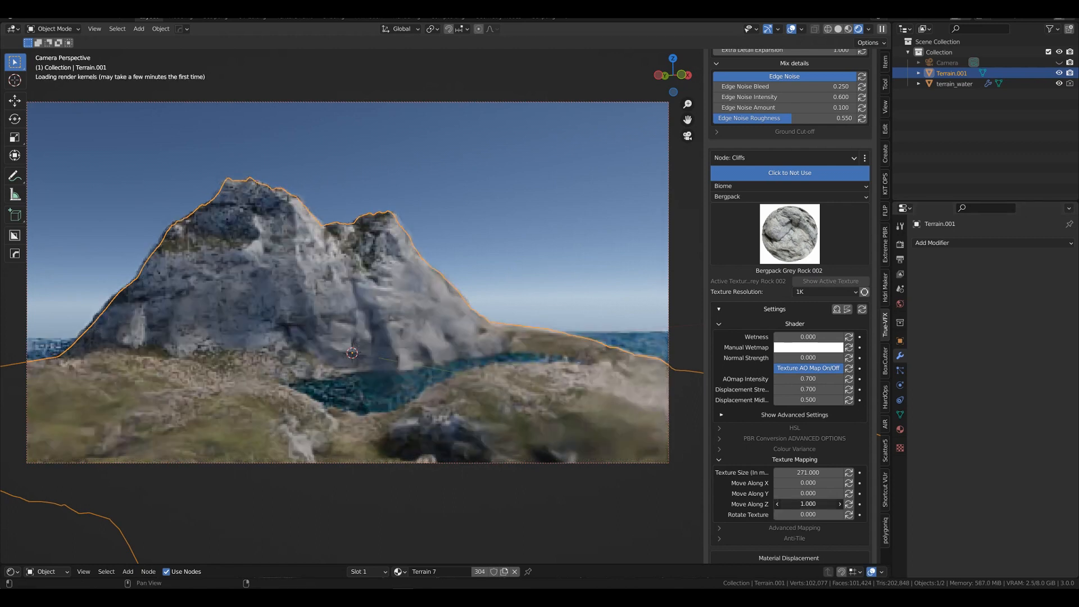
left_click(839, 503)
left_click(777, 503)
left_click(777, 504)
left_click(840, 504)
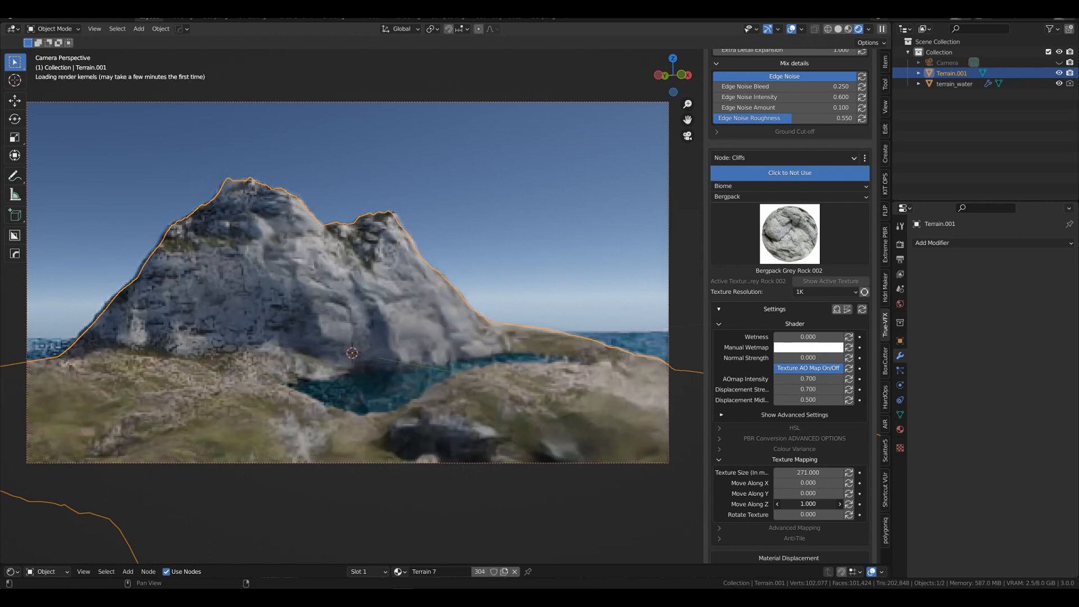
mouse_move(804, 504)
left_mouse_down()
mouse_move(825, 504)
mouse_move(816, 494)
left_mouse_up()
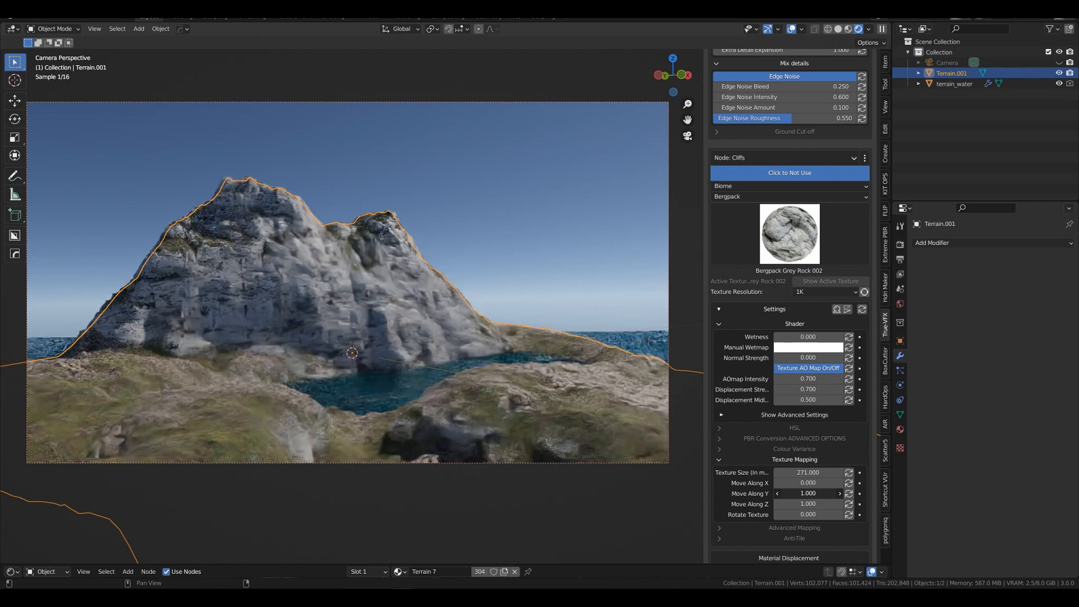
left_click_drag(800, 484, 807, 483)
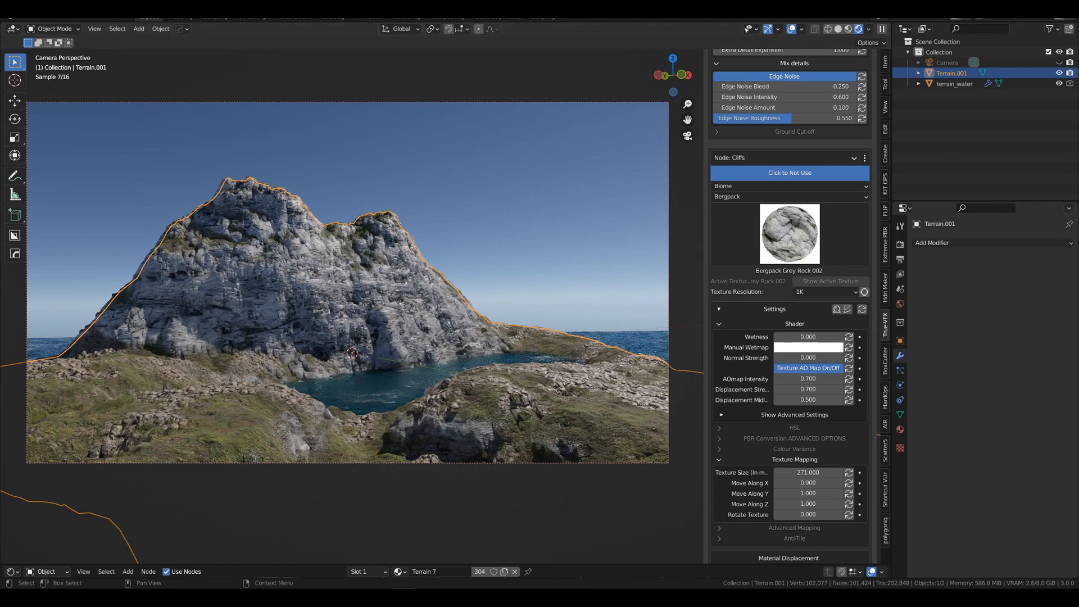
left_click(1058, 83)
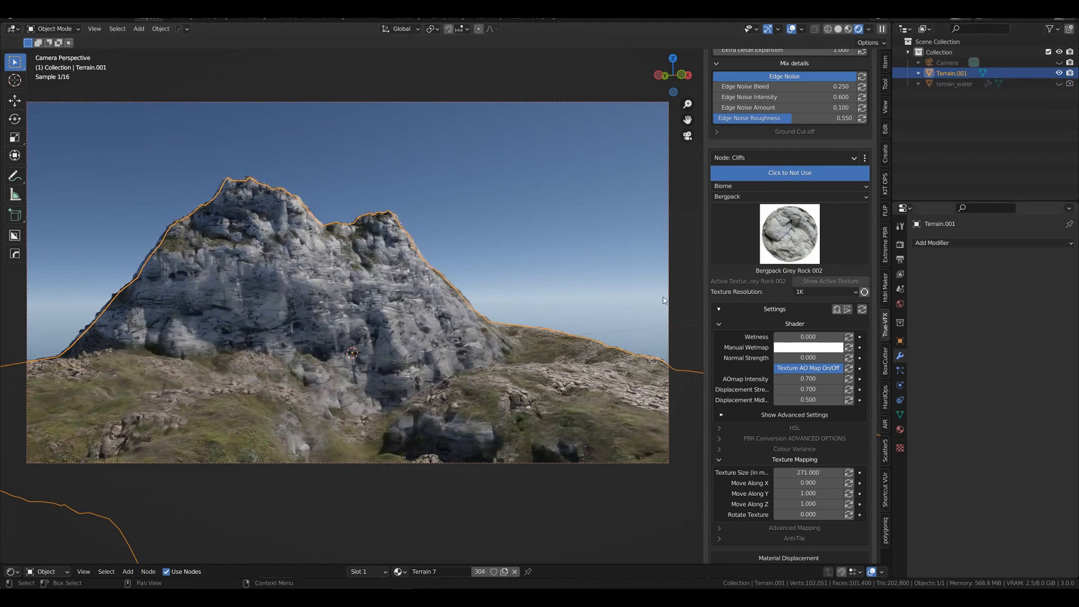
Step: View the terrain deselected, reselect it, and enable the Cliffs - Secondary node for use in its shader
left_click(518, 226)
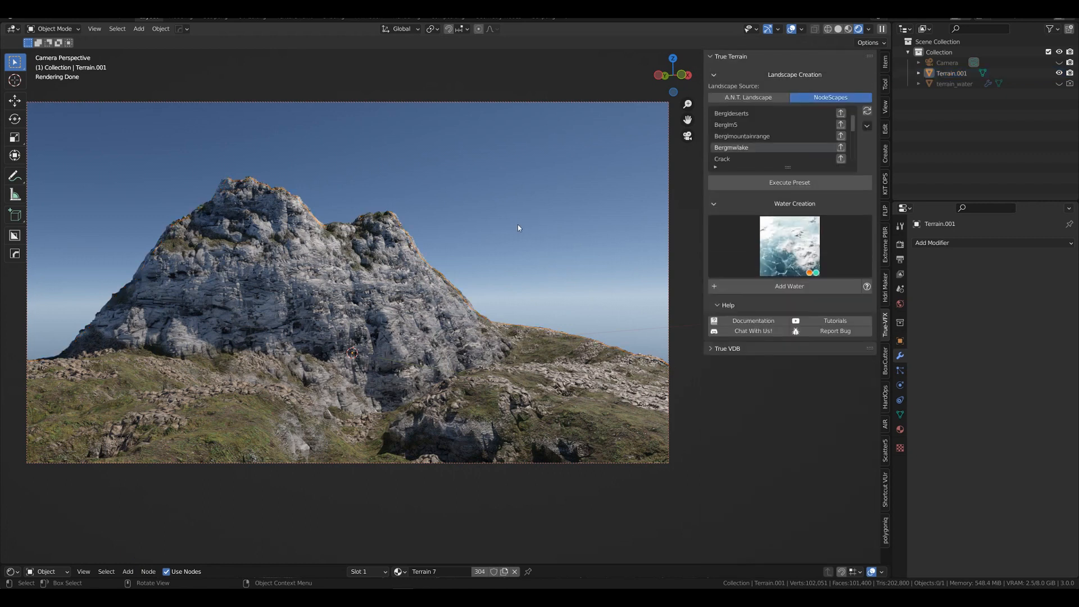
left_click(431, 300)
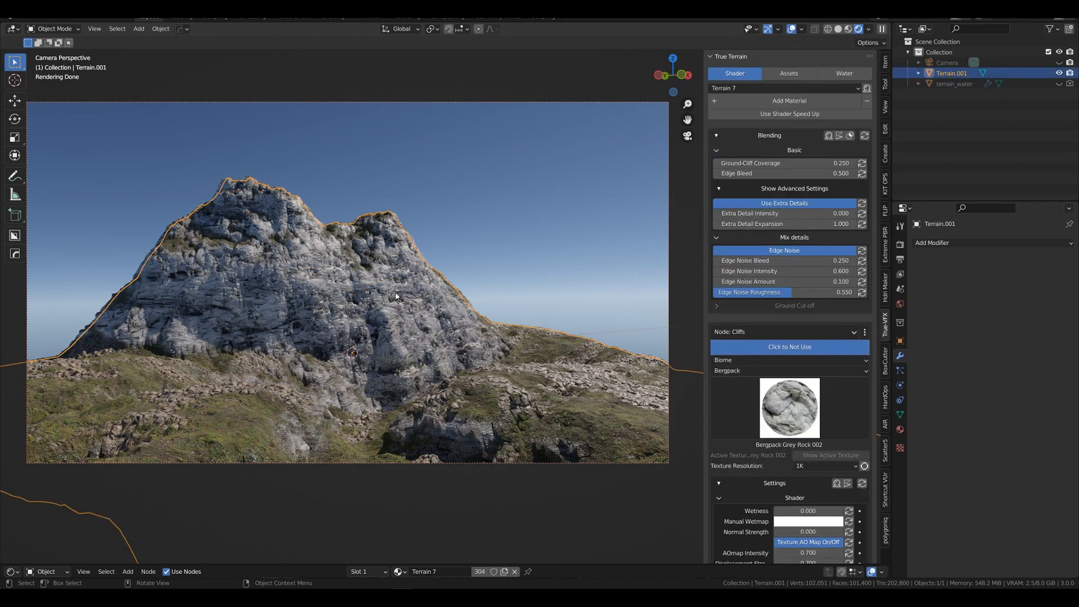
left_click(750, 335)
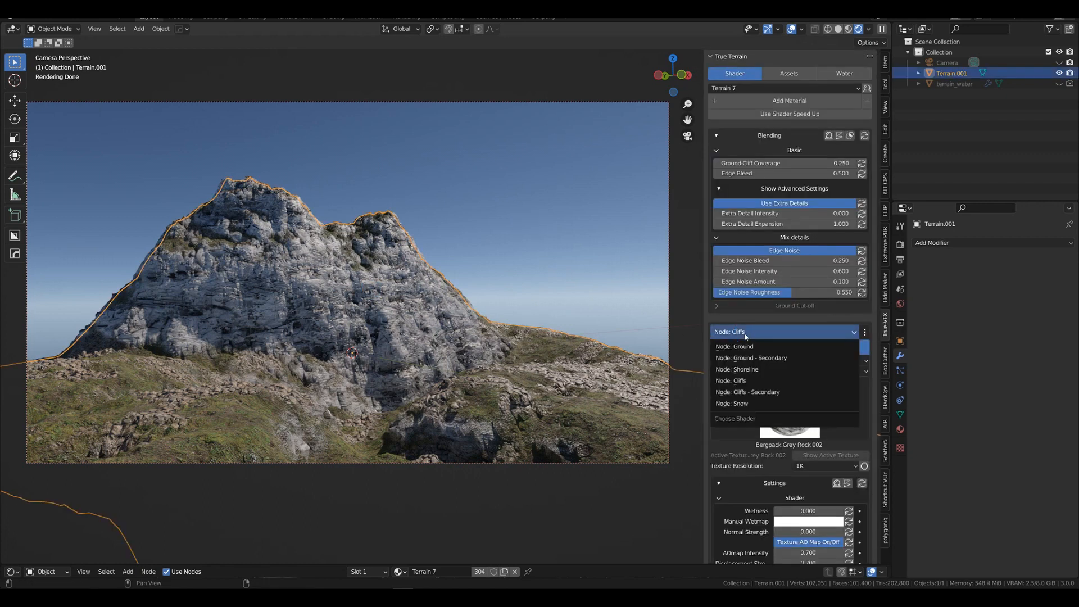
left_click(765, 392)
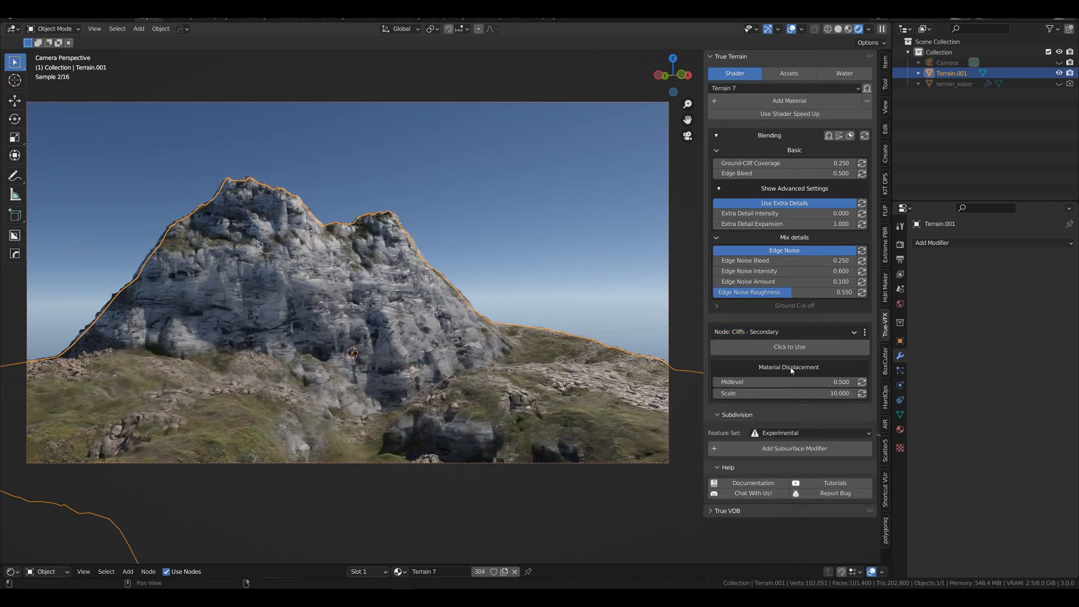
left_click(780, 346)
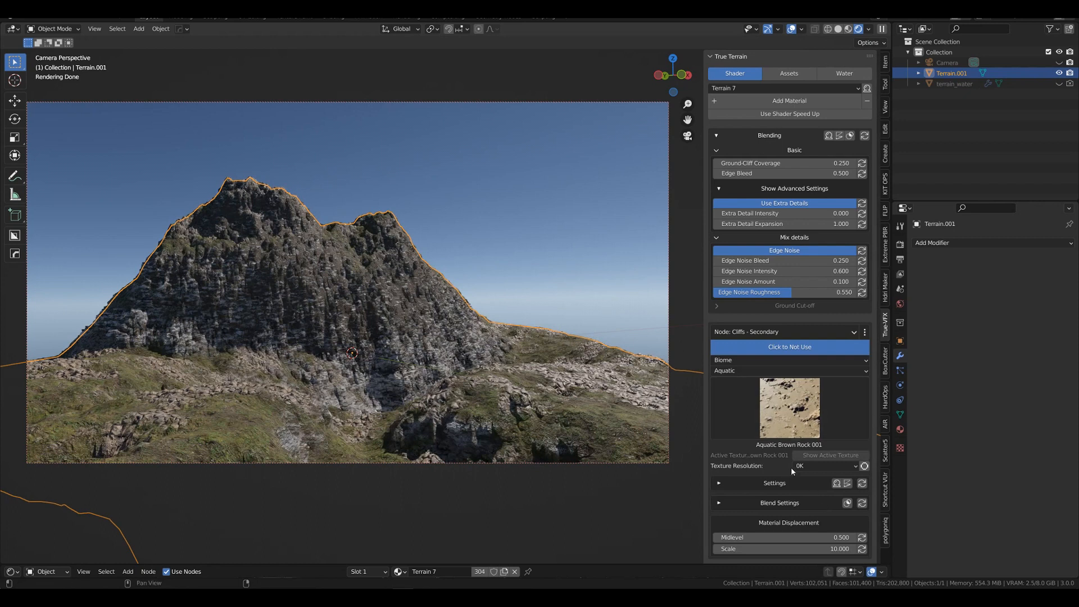
Step: Preview the Cliffs - Secondary blend mask and expand its Basic, Angle Mask and mapping blend settings, including the advanced mask radii
left_click(717, 137)
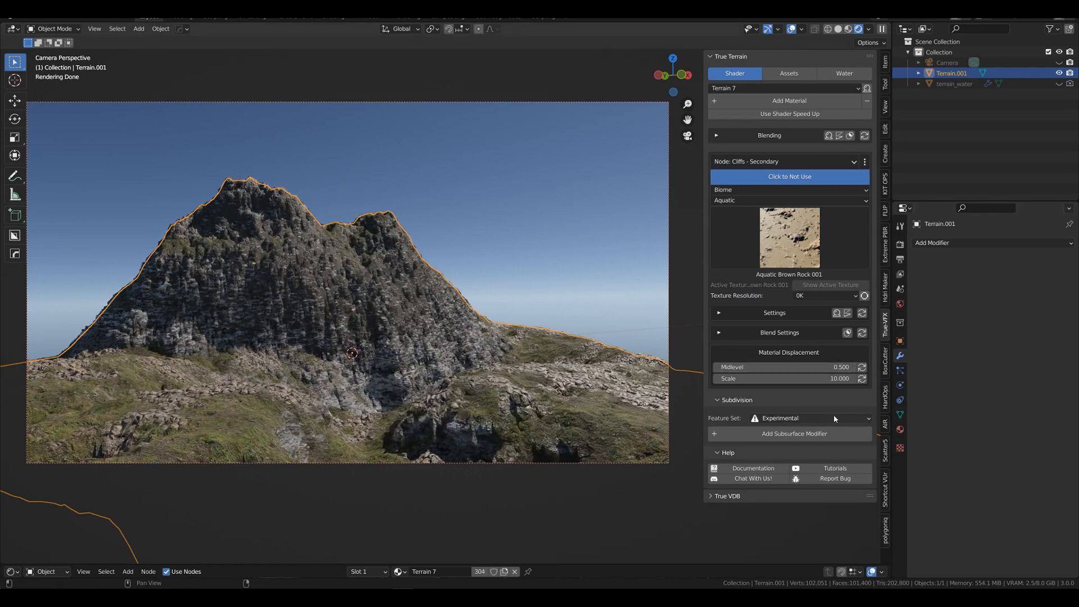
left_click(847, 334)
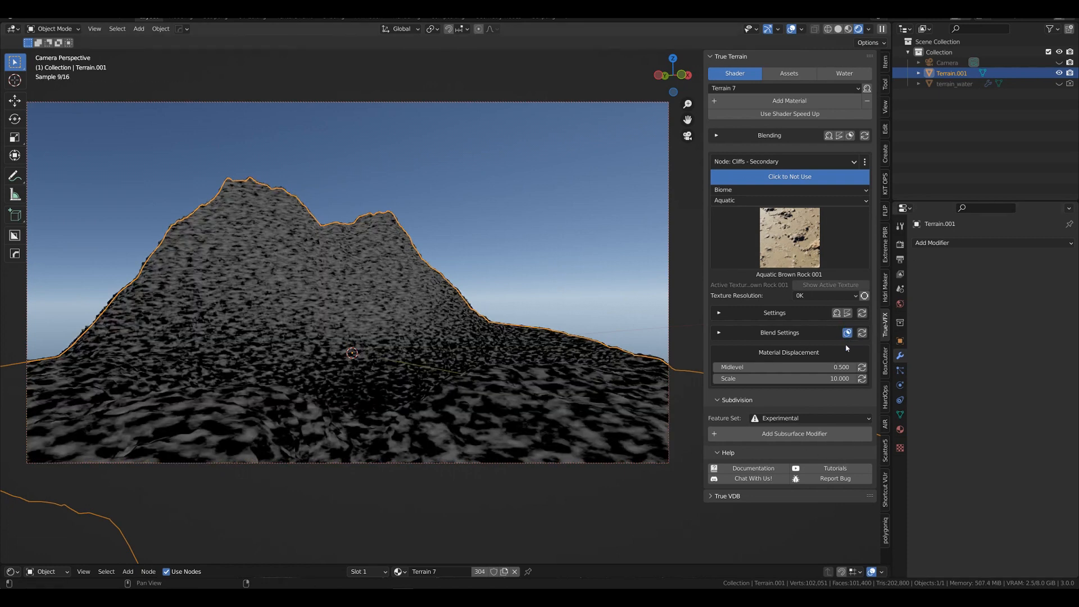
left_click(719, 332)
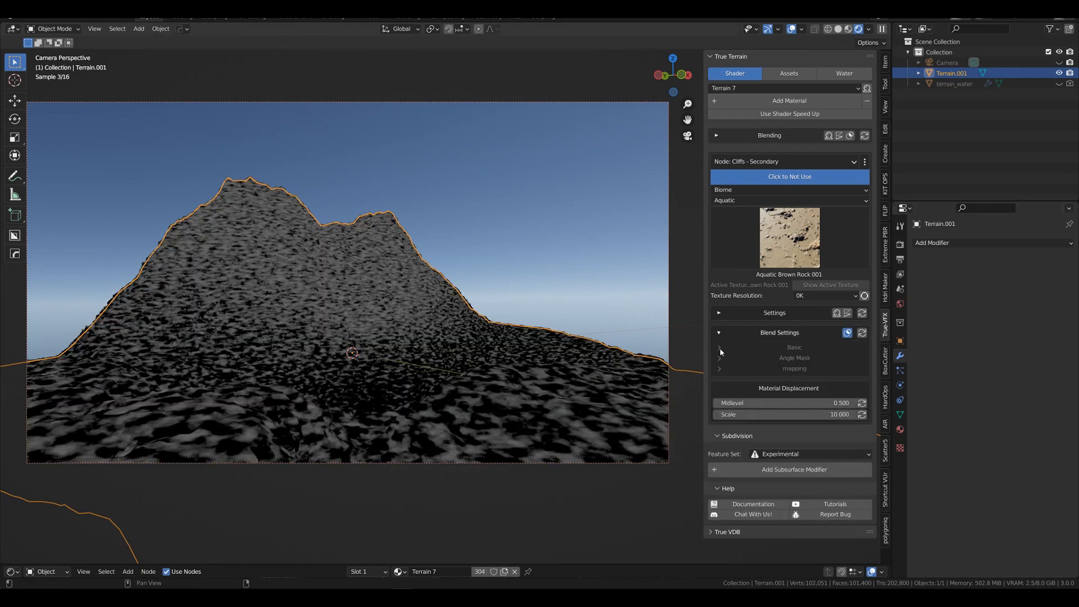
left_click(719, 348)
left_click(719, 374)
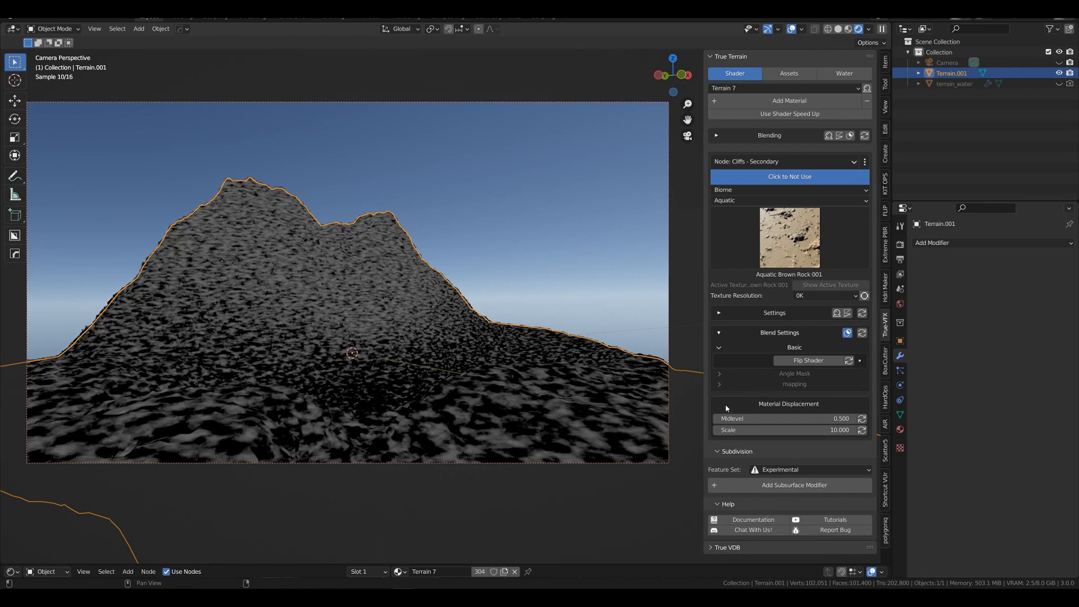
left_click(720, 423)
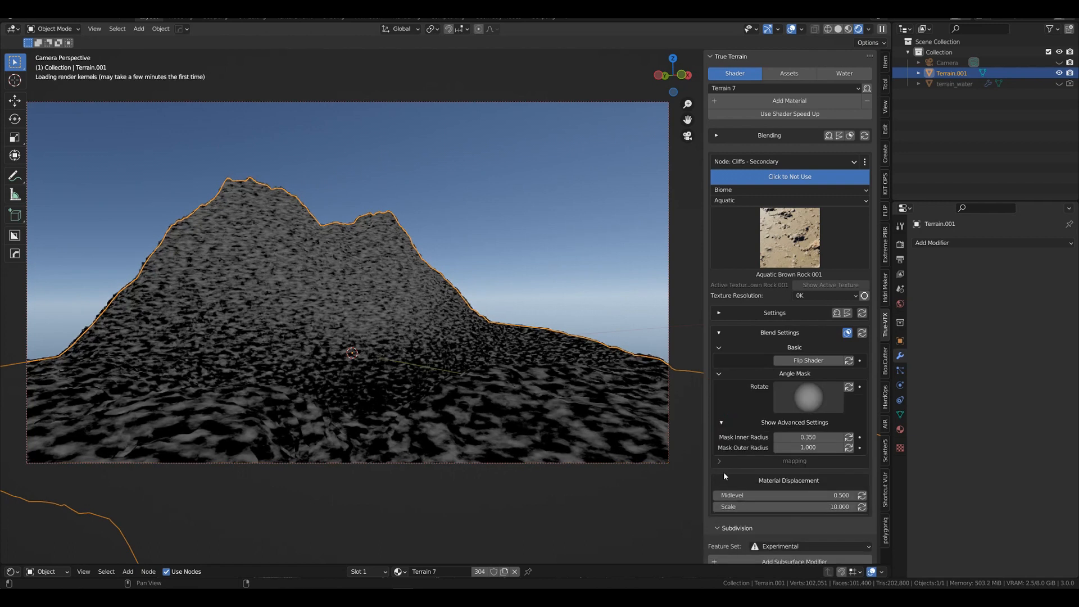
left_click(720, 462)
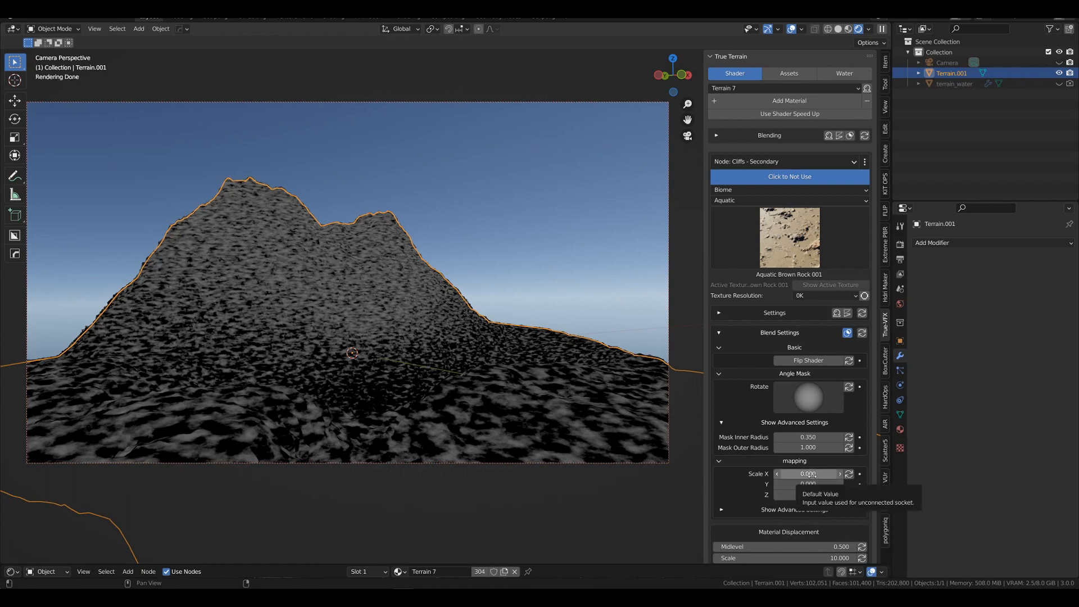
Step: Try a blend mapping scale of 0.5 on X, Y and Z for Cliffs - Secondary, and settle on 0.1 for all three
left_click_drag(814, 472, 831, 495)
type("0.5")
key("Return")
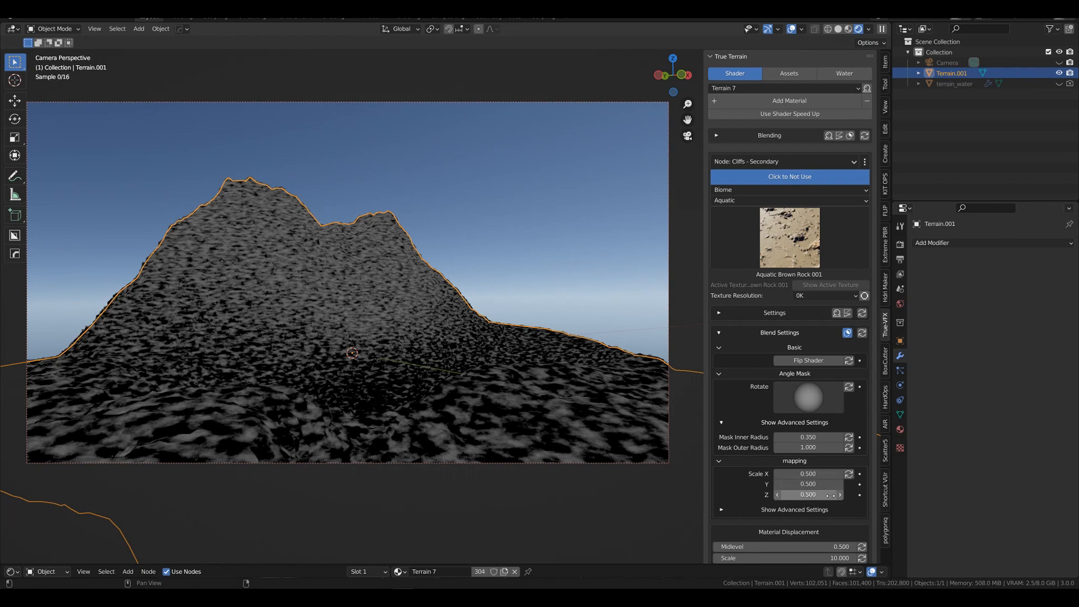
left_click_drag(810, 474, 817, 494)
type("0.1")
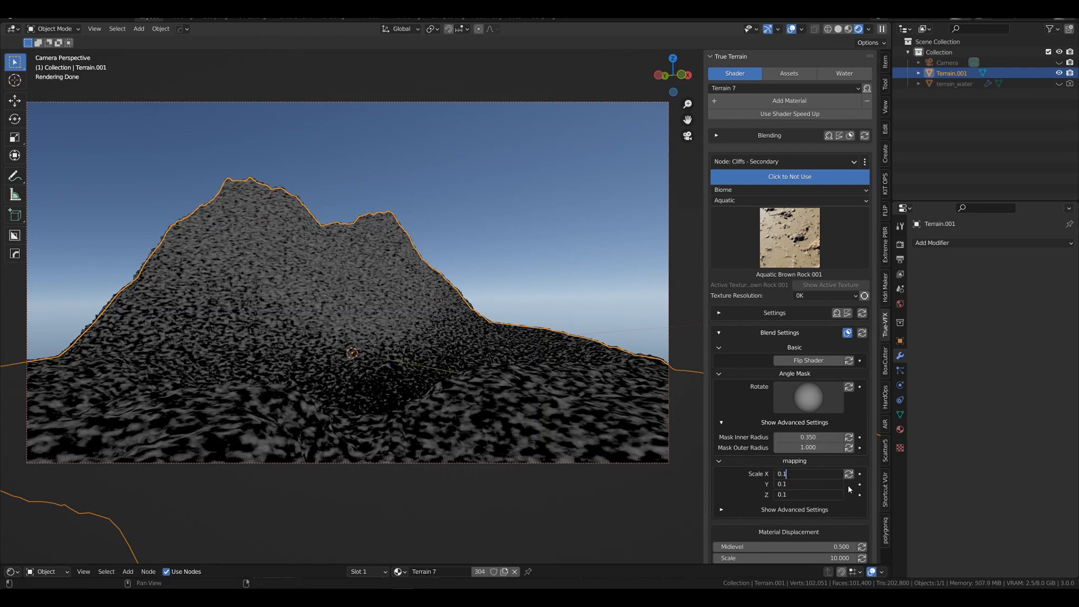
key("Return")
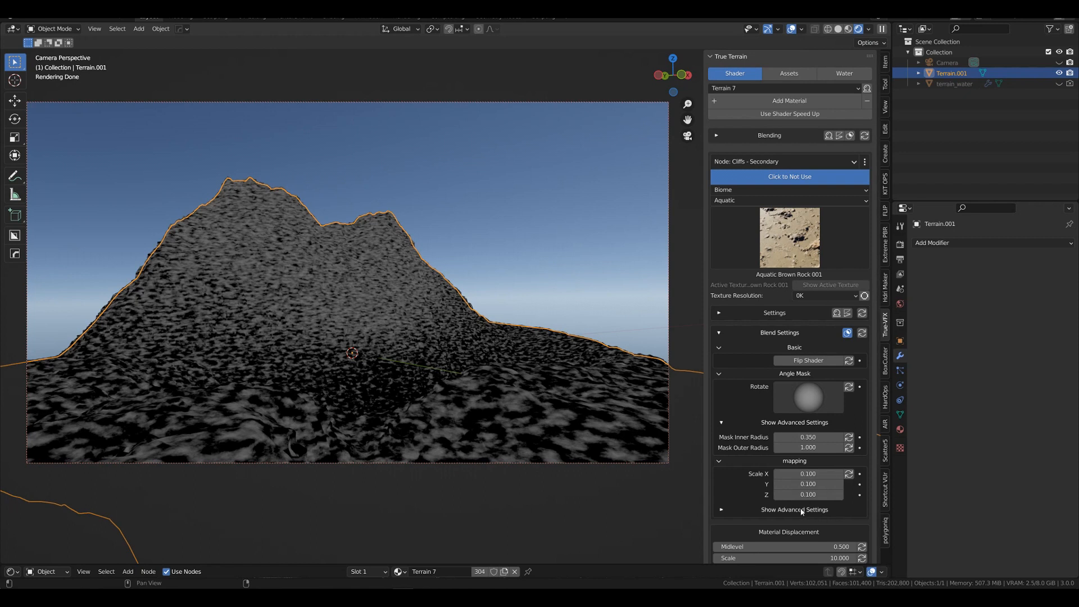
Step: Set the secondary cliff angle mask's Mask Inner Radius to 0.15 and Mask Outer Radius to 0.4
left_click(722, 509)
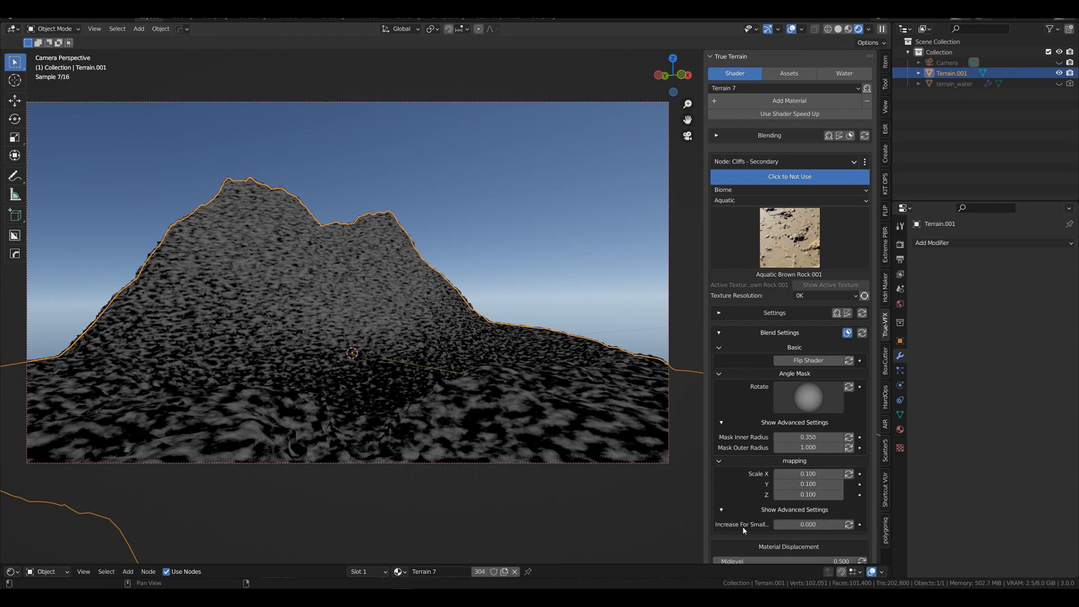
mouse_move(705, 500)
left_mouse_down()
mouse_move(634, 505)
mouse_move(687, 509)
left_mouse_up()
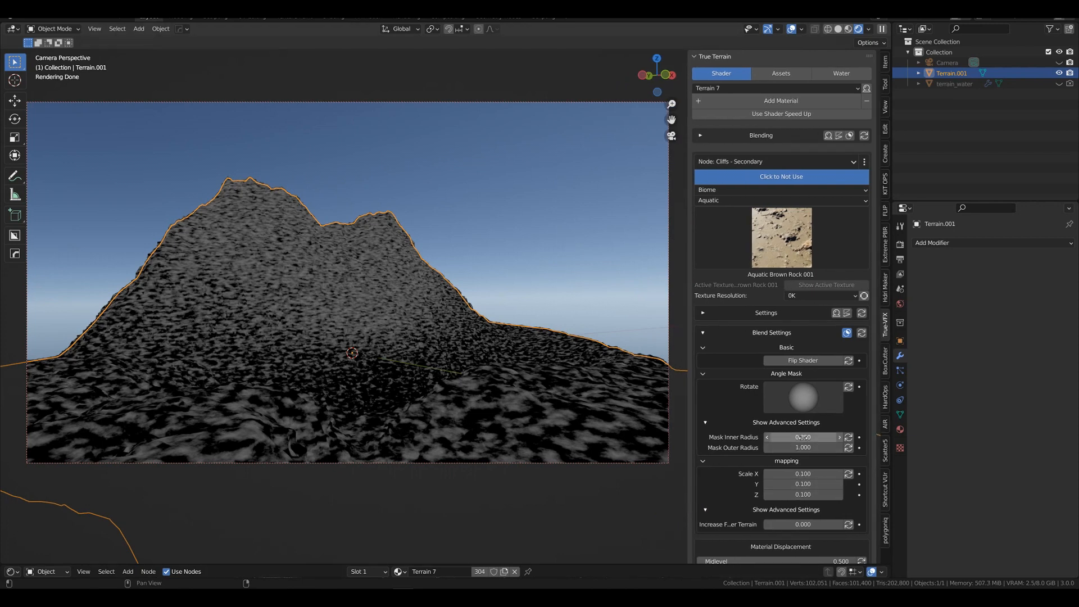
mouse_move(802, 437)
left_mouse_down()
mouse_move(840, 437)
mouse_move(809, 437)
left_mouse_up()
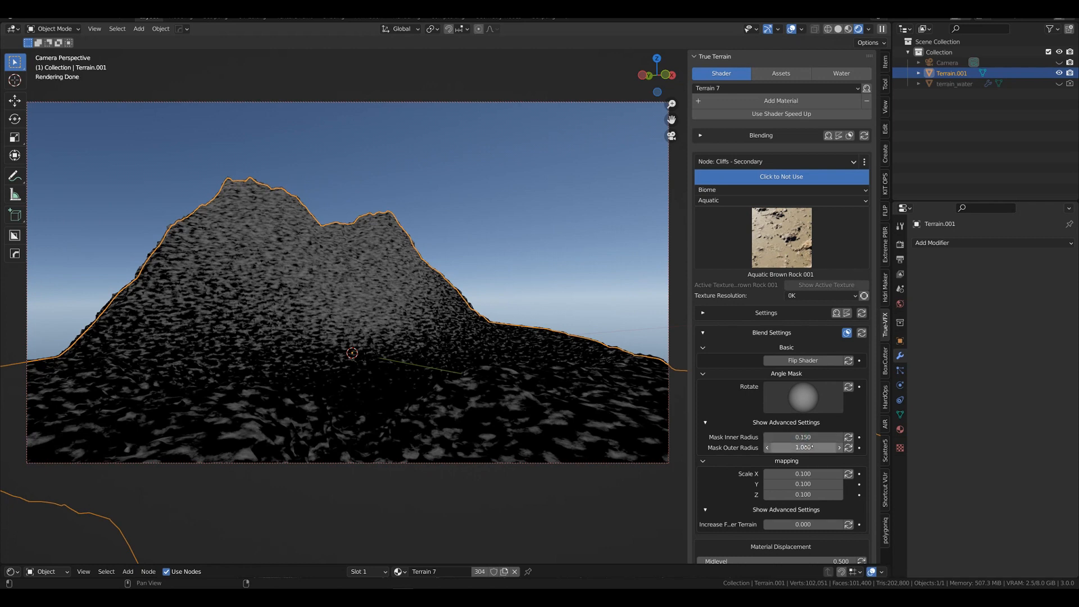
left_click_drag(803, 447, 771, 448)
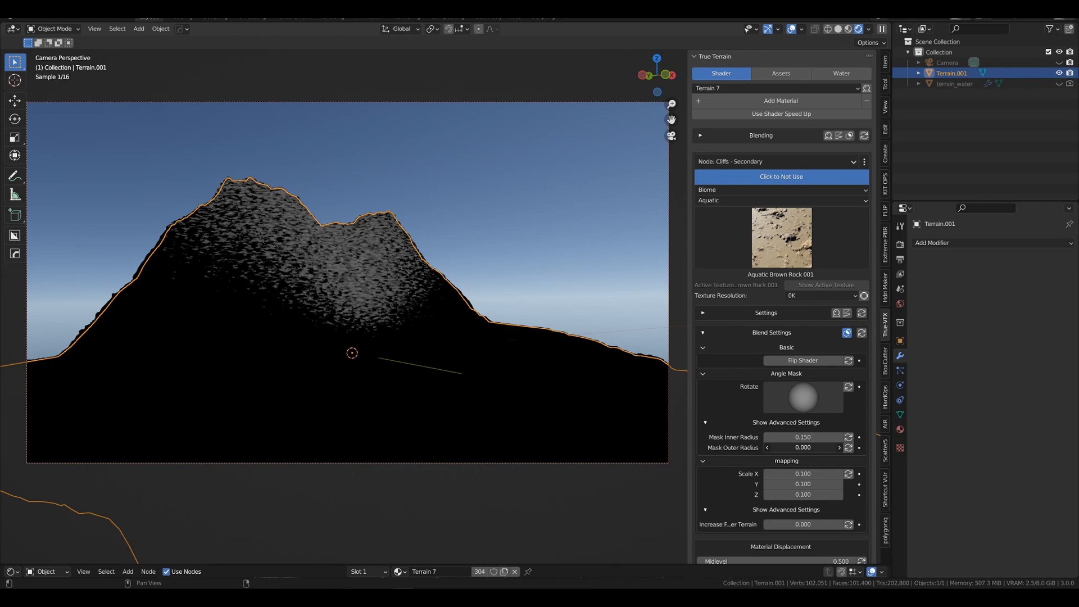
left_click(841, 448)
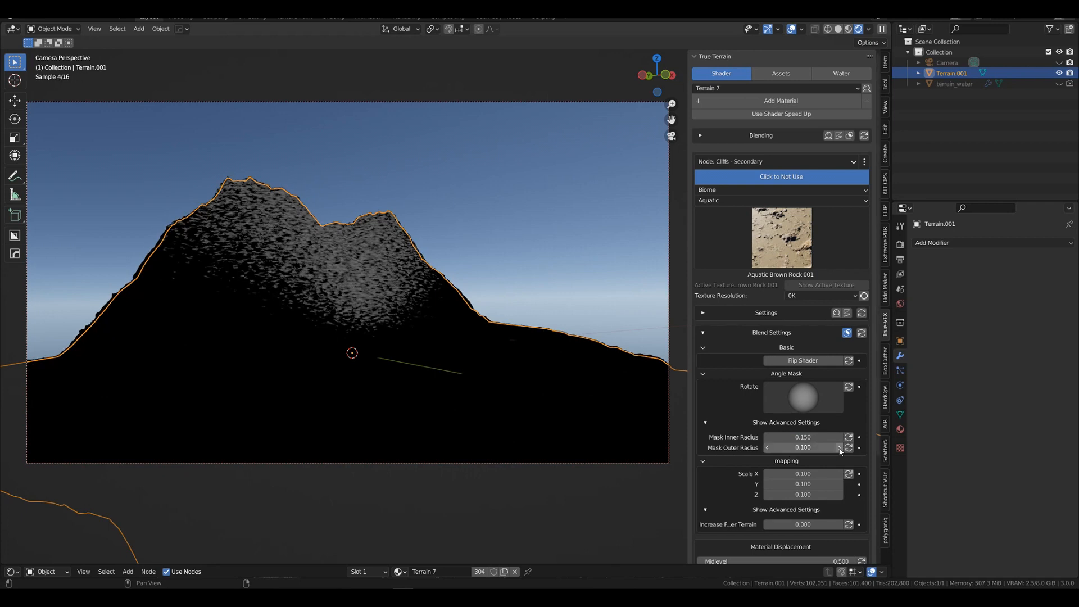
left_click(840, 448)
left_click(840, 447)
left_click(839, 447)
Step: Rotate the angle mask to target the right-facing slope of the mountain, and turn off the blend mask preview
left_click_drag(817, 414, 763, 410)
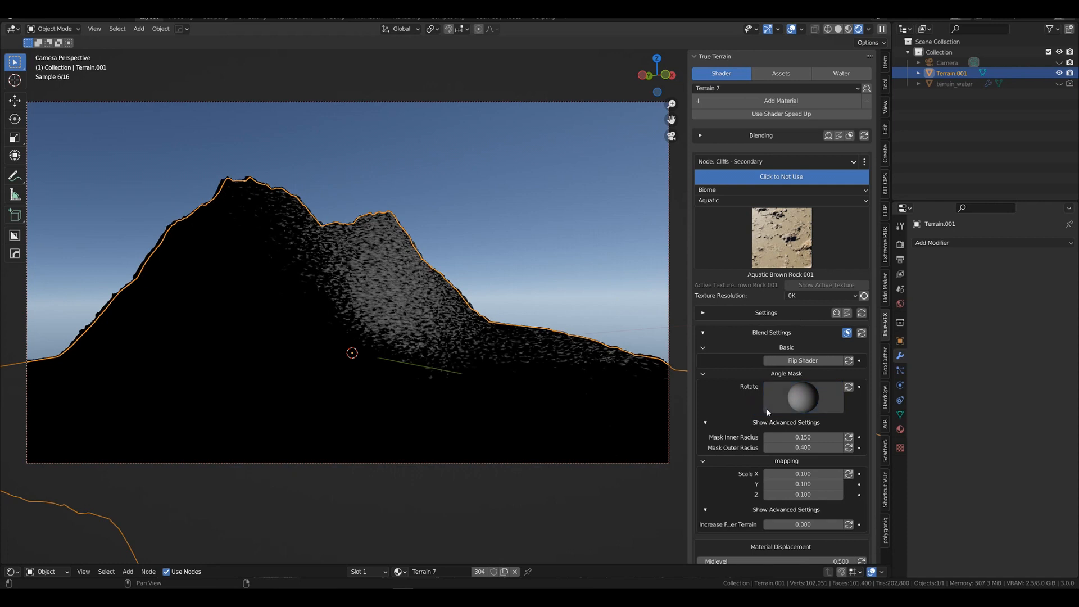
left_click(847, 333)
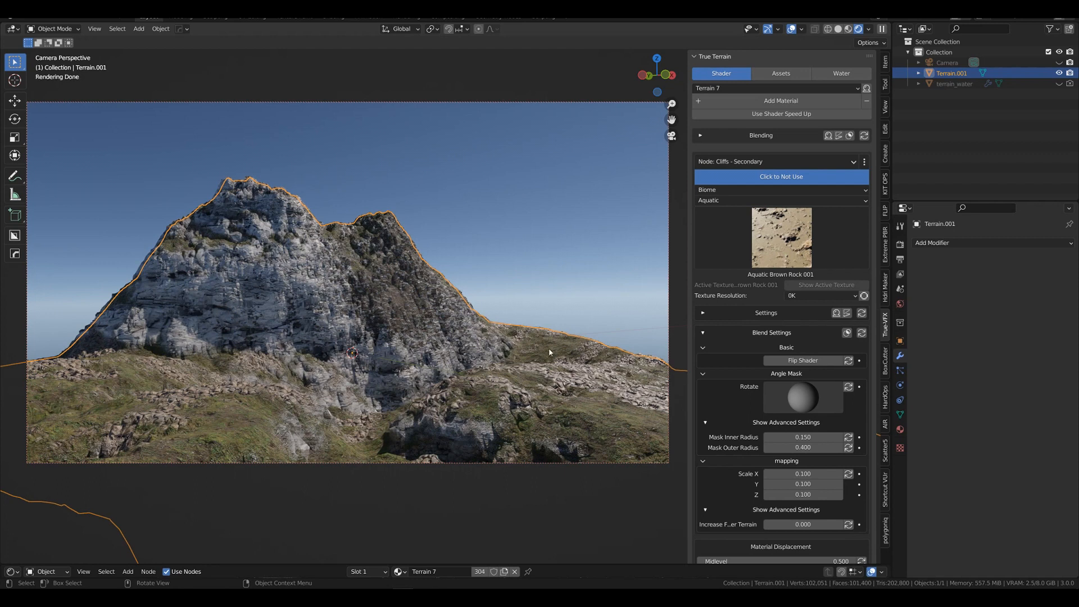
Step: Assign the Bergpack Dark Rock 001 texture to Cliffs - Secondary and collapse its Blend Settings
left_click(733, 200)
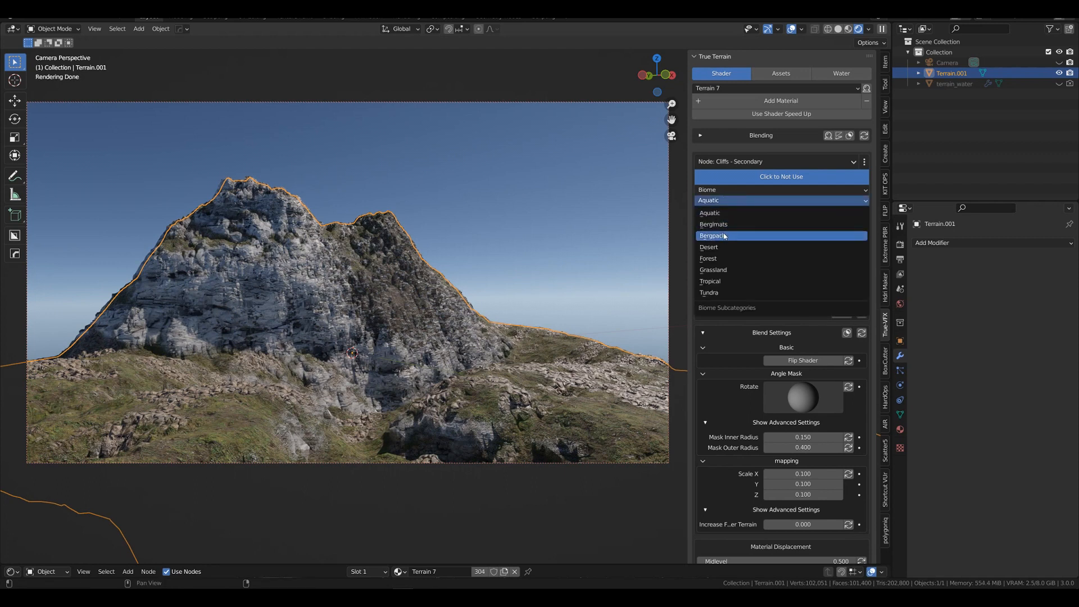
key("Return")
left_click(781, 239)
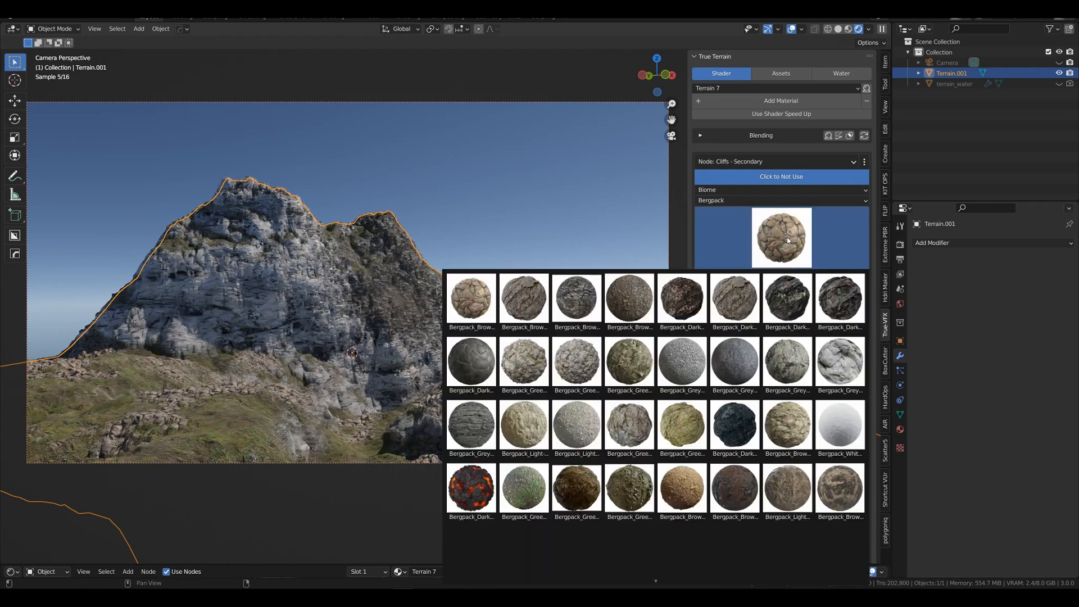
left_click(784, 330)
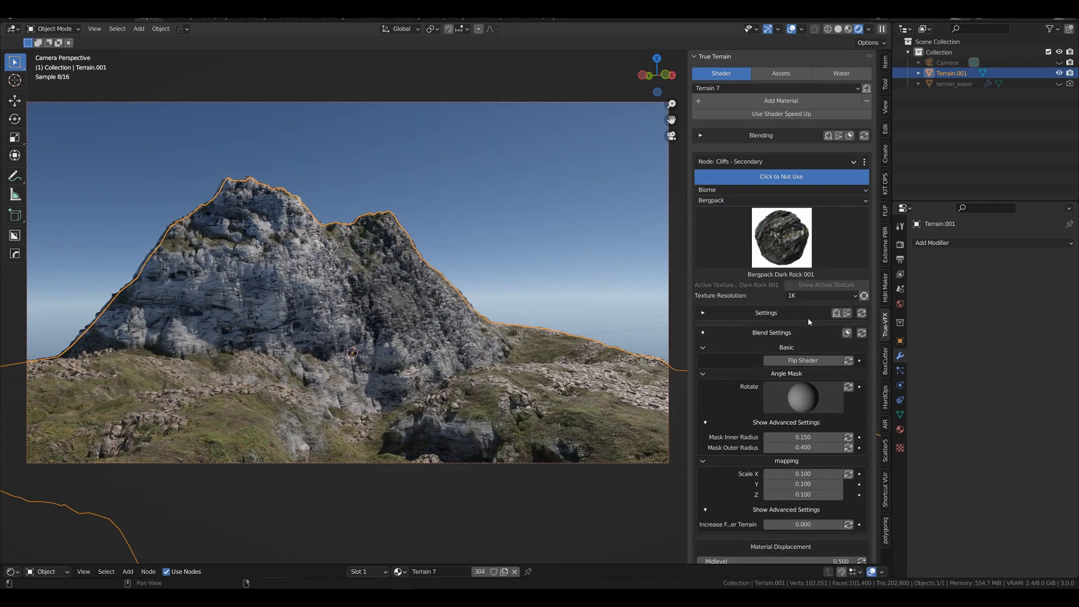
left_click(703, 333)
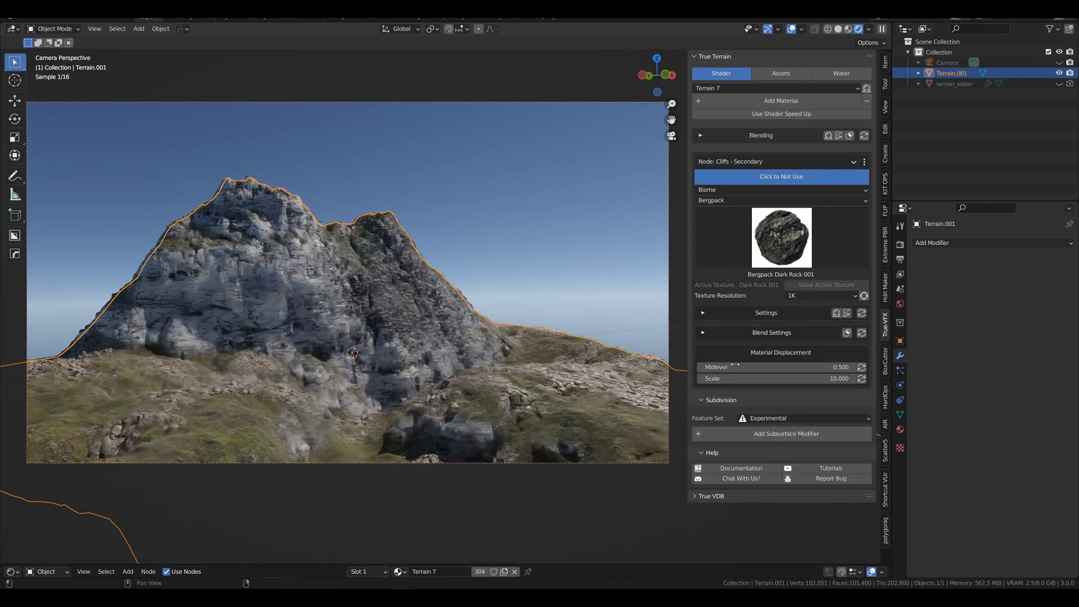
Step: Copy the Cliffs node's values to Cliffs - Secondary within the same material, without copying textures
left_click(739, 162)
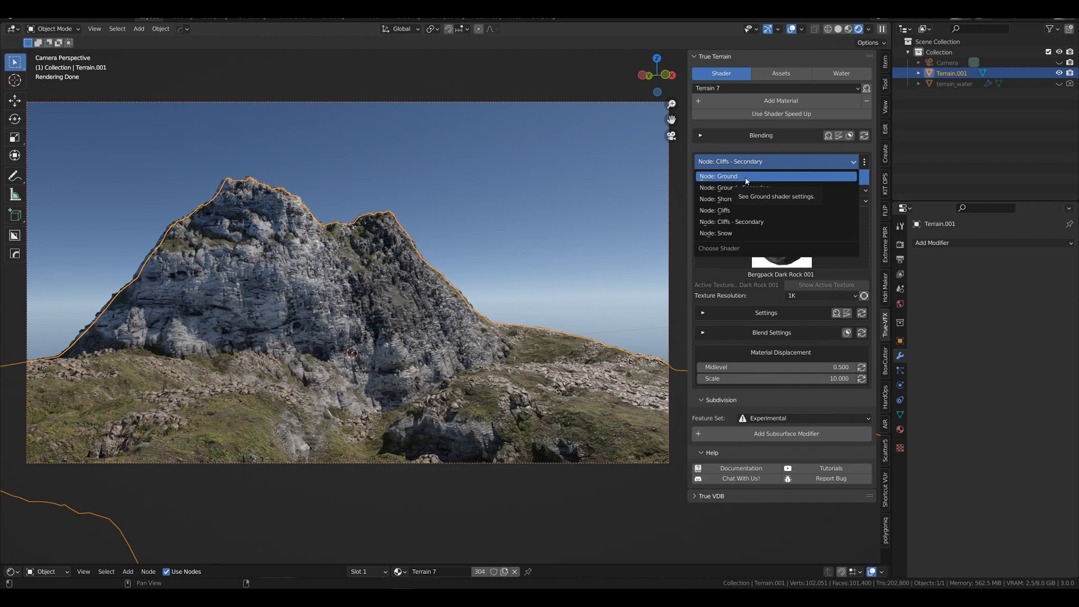
left_click(728, 211)
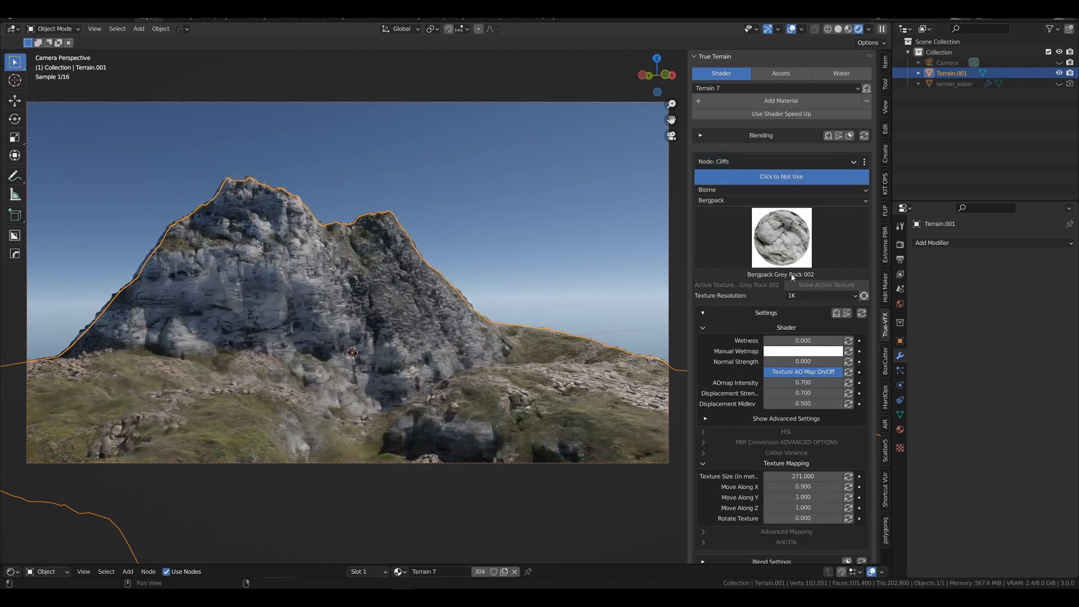
left_click(864, 162)
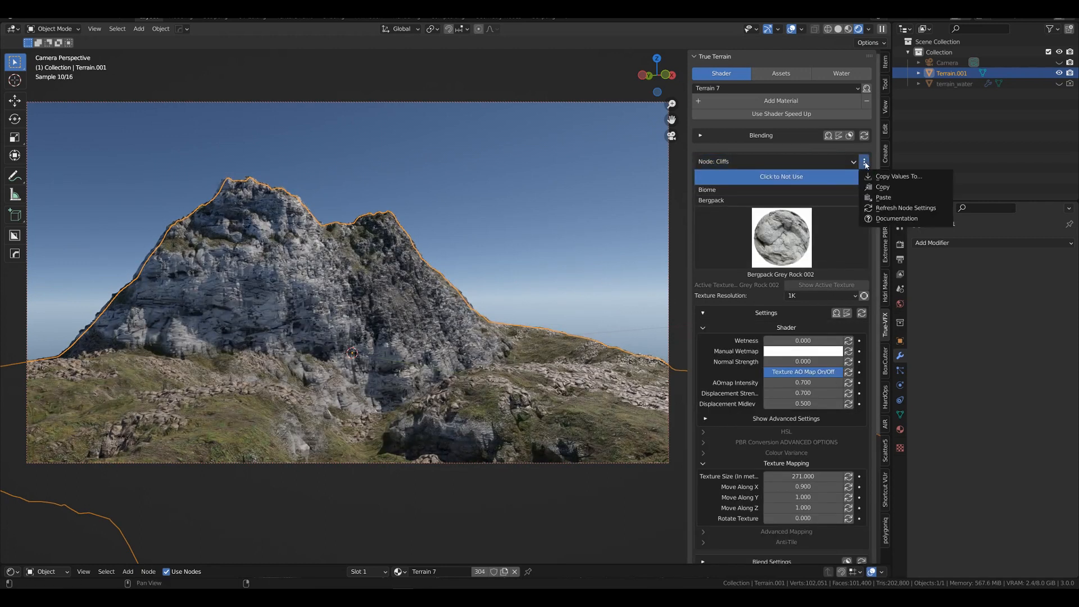
left_click(893, 176)
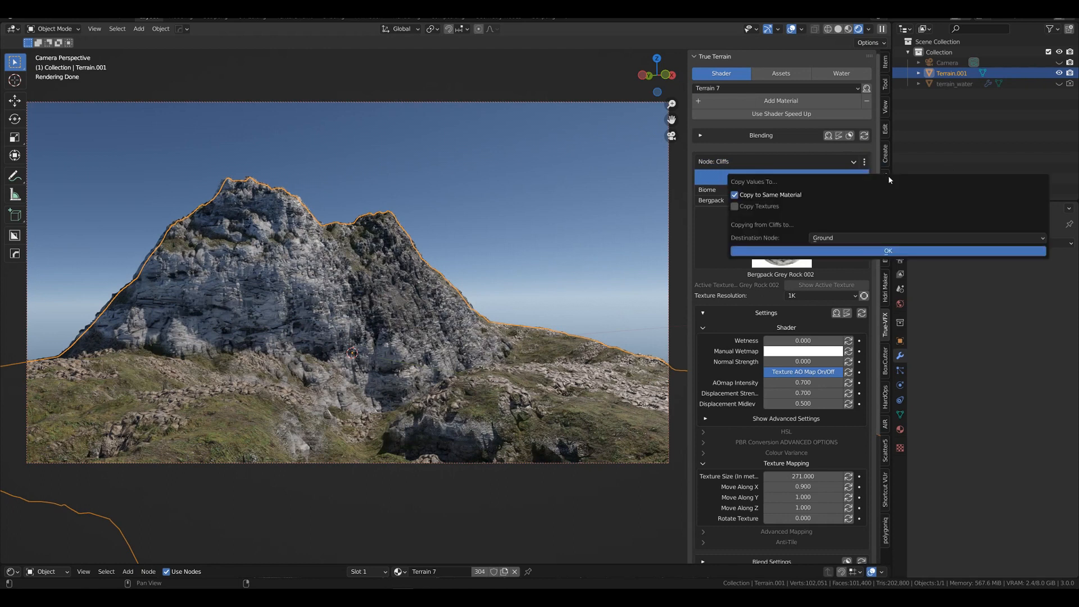
left_click(864, 241)
left_click(872, 276)
left_click(851, 254)
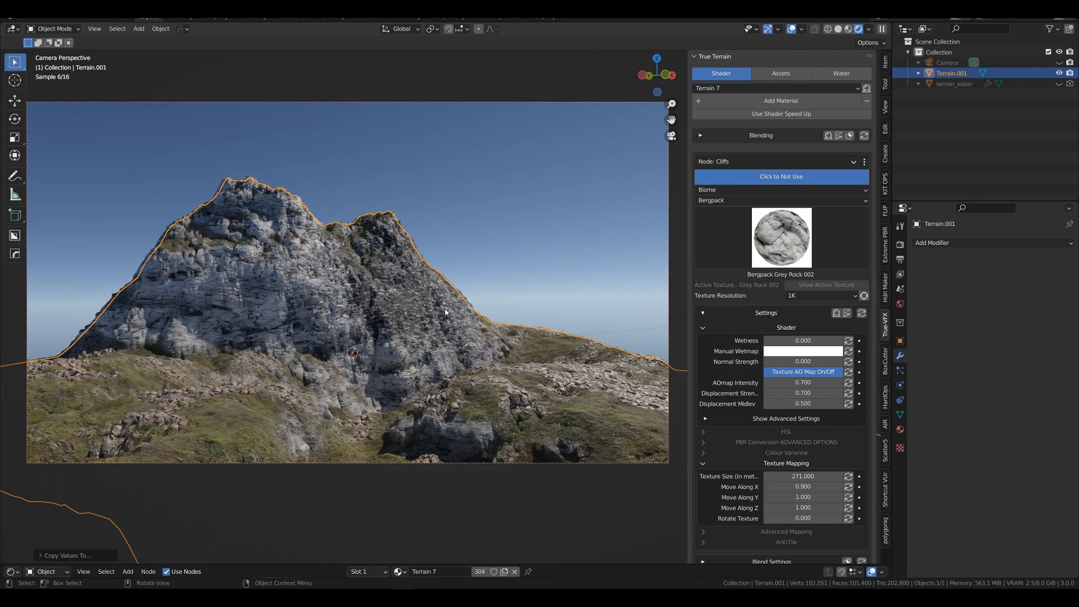
Step: Try Bergpack Brown RockLittered 001 on Cliffs - Secondary, and replace it with Bergpack GreenGrey Rocky 002
left_click(732, 162)
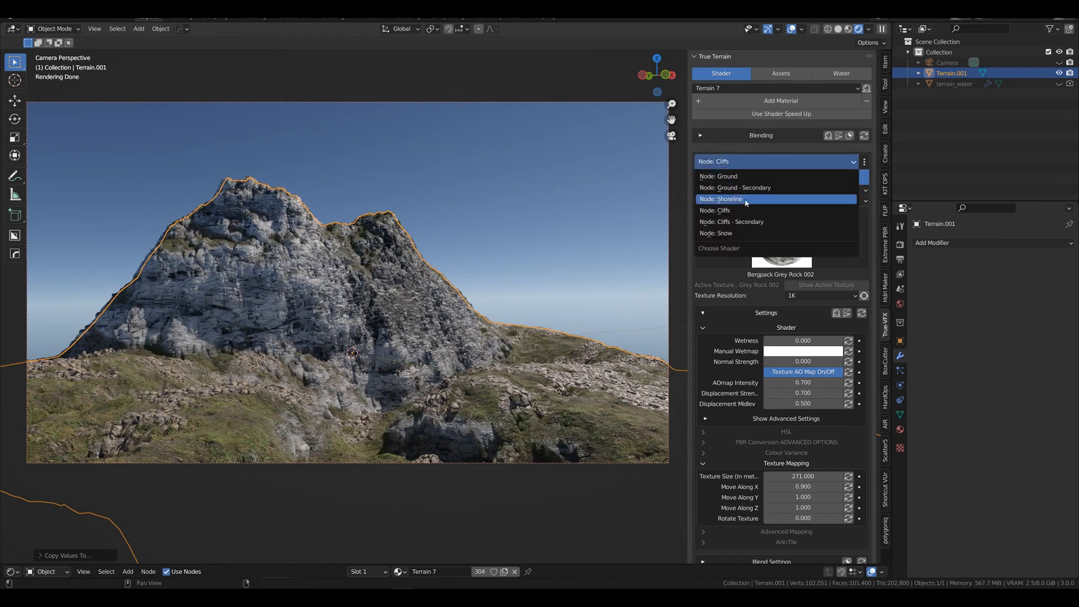
left_click(748, 222)
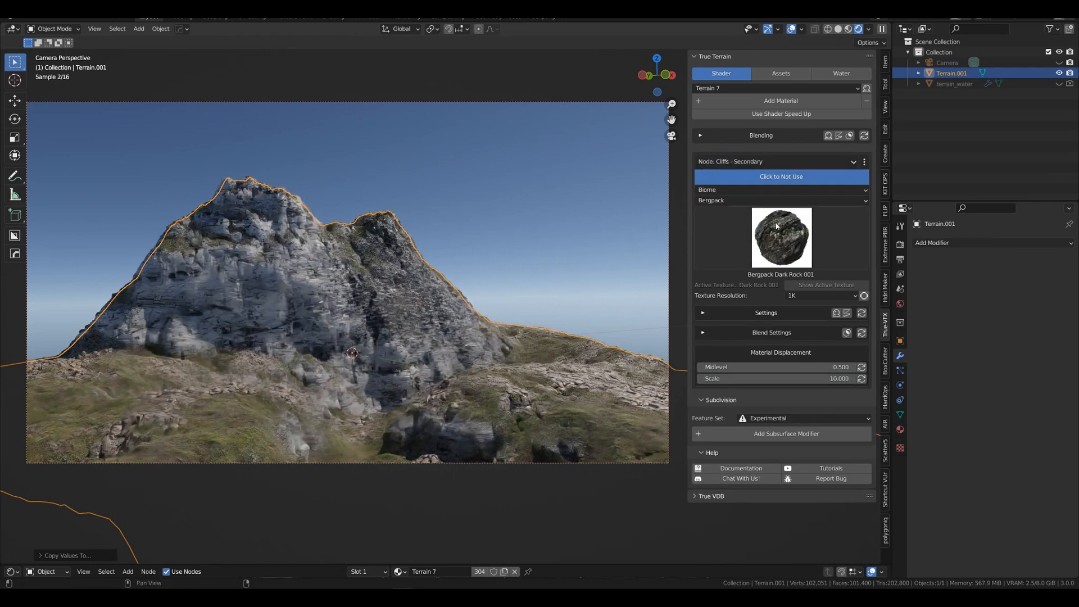
left_click(786, 240)
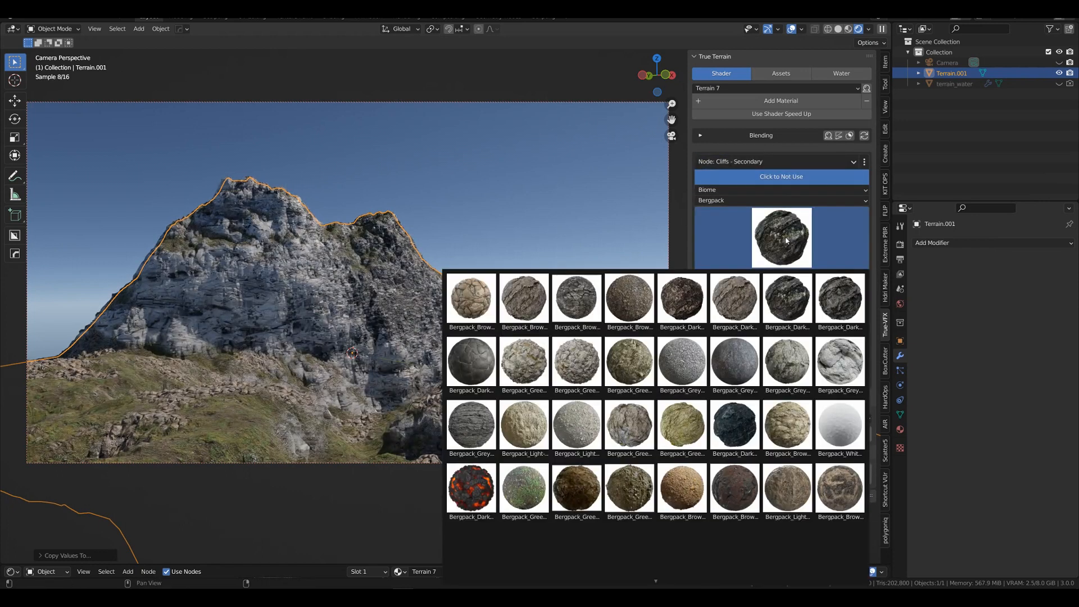
left_click(638, 302)
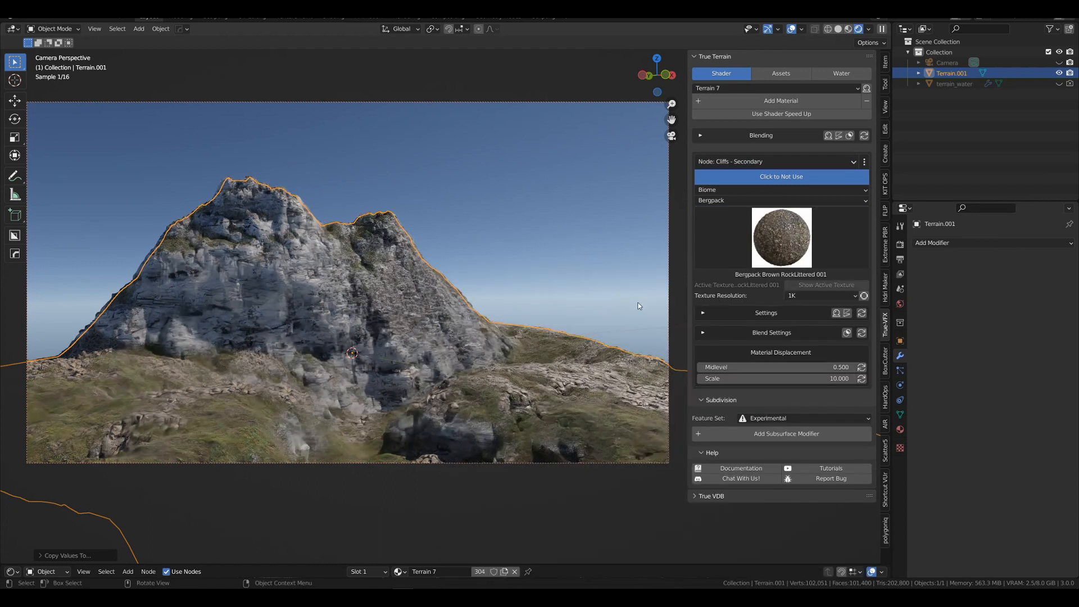
left_click(783, 239)
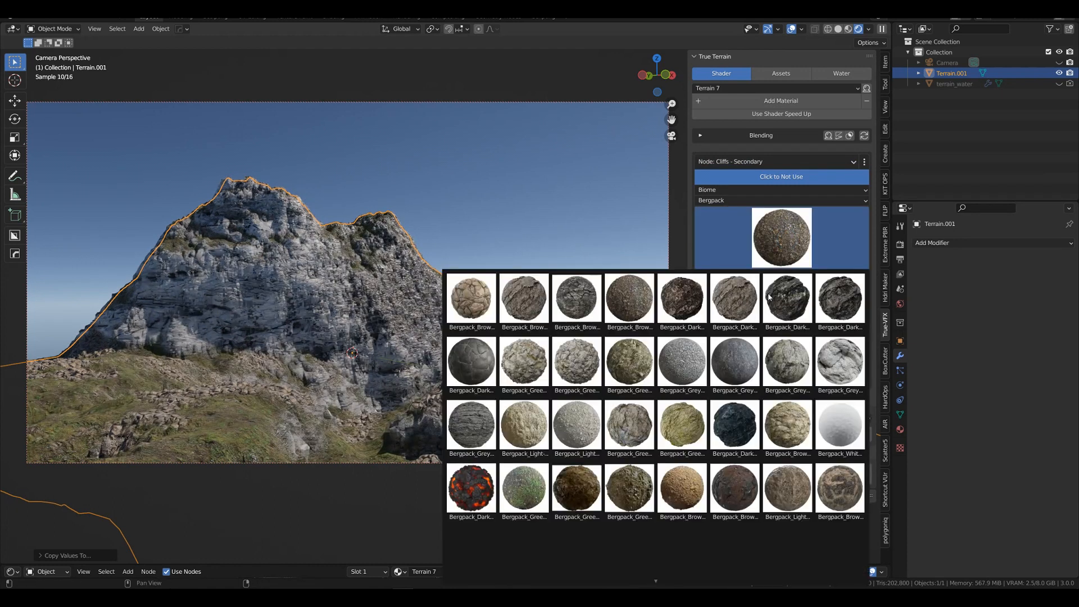
left_click(630, 426)
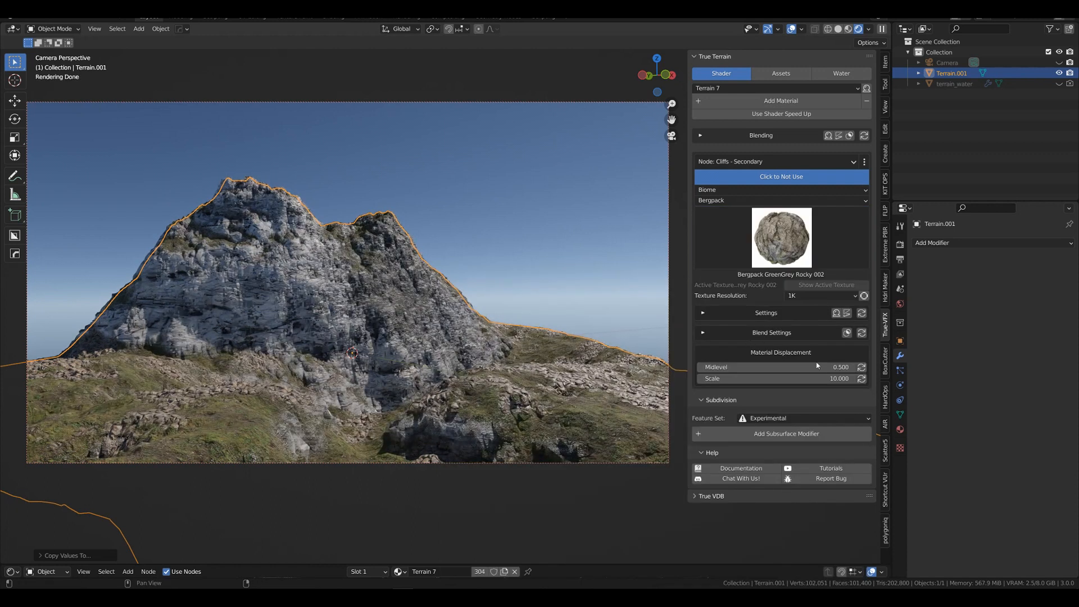
Step: Set the secondary cliff's texture size to 100 m in its Texture Mapping settings
left_click(703, 314)
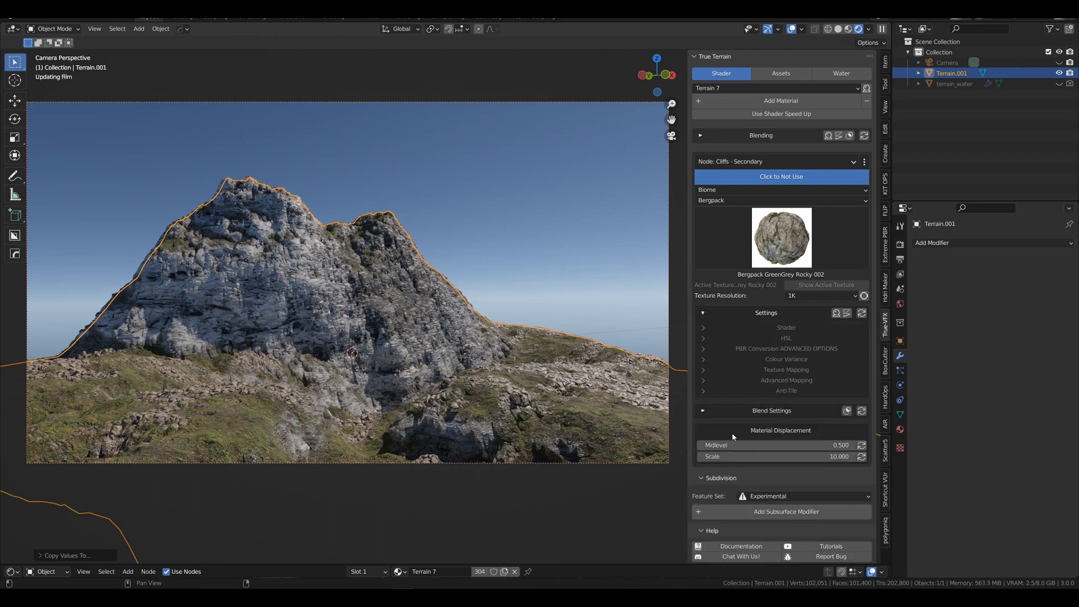
left_click(786, 370)
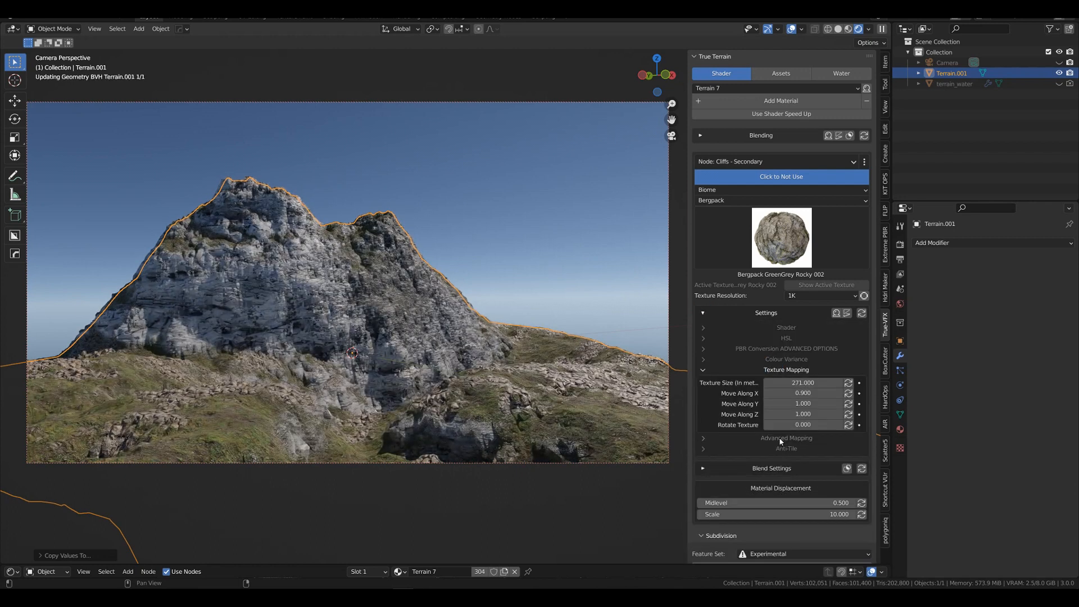
left_click(803, 383)
type("100")
key("Return")
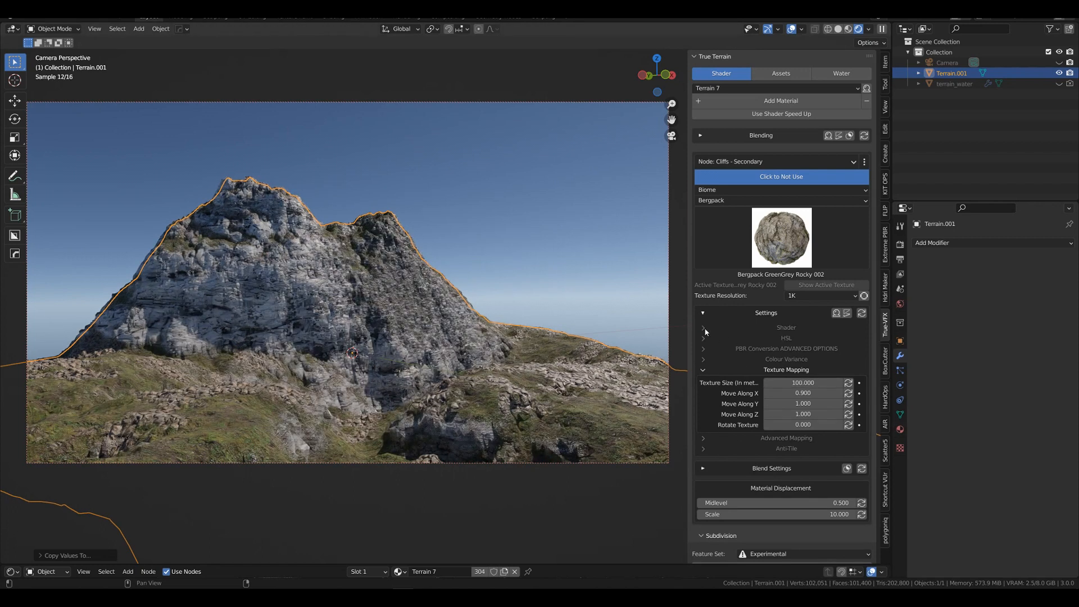
Step: Set the displacement strength of Cliffs - Secondary to 1 in its Shader settings, keeping the terrain selected
left_click(725, 328)
left_click(819, 395)
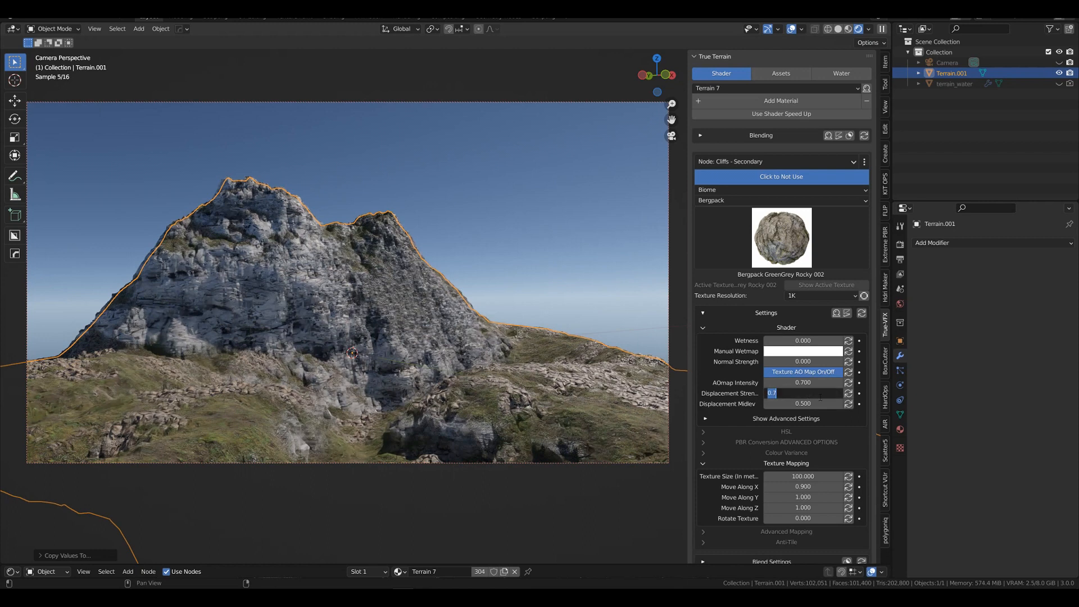
type("1")
key("Return")
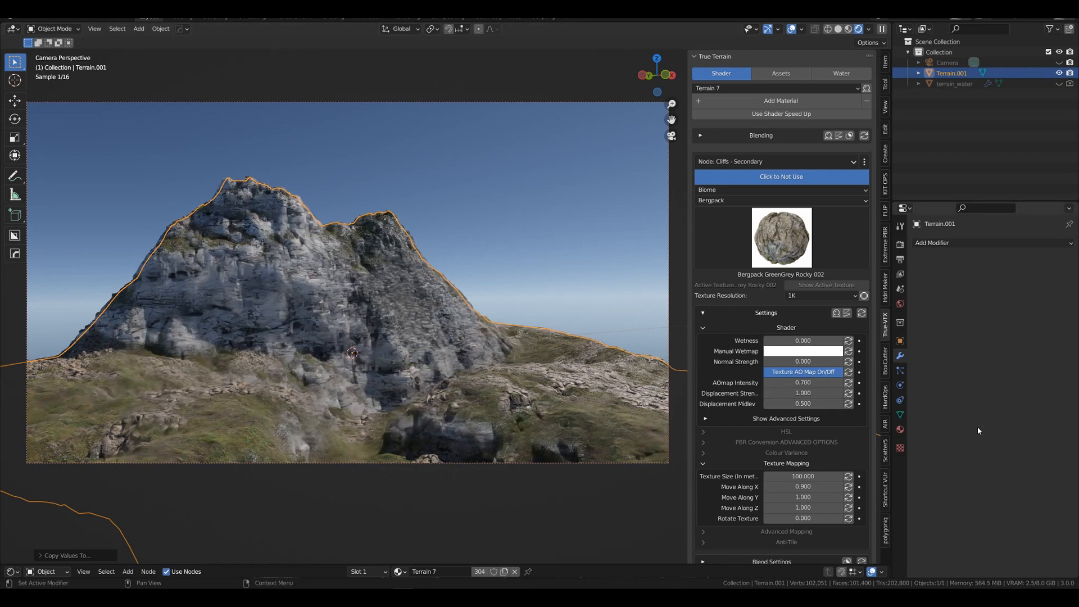
left_click(472, 180)
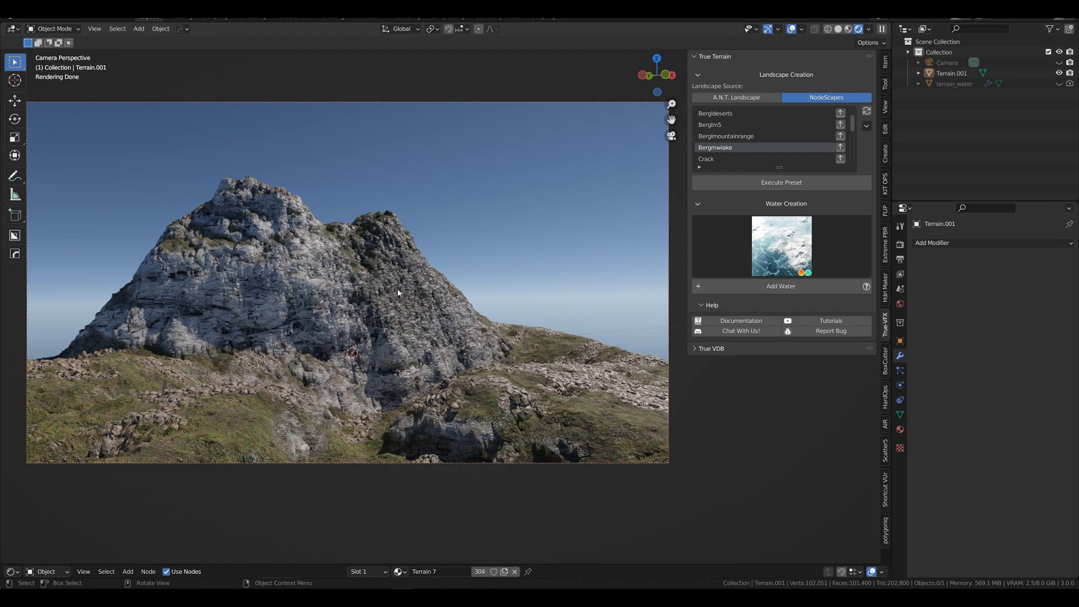
left_click(295, 288)
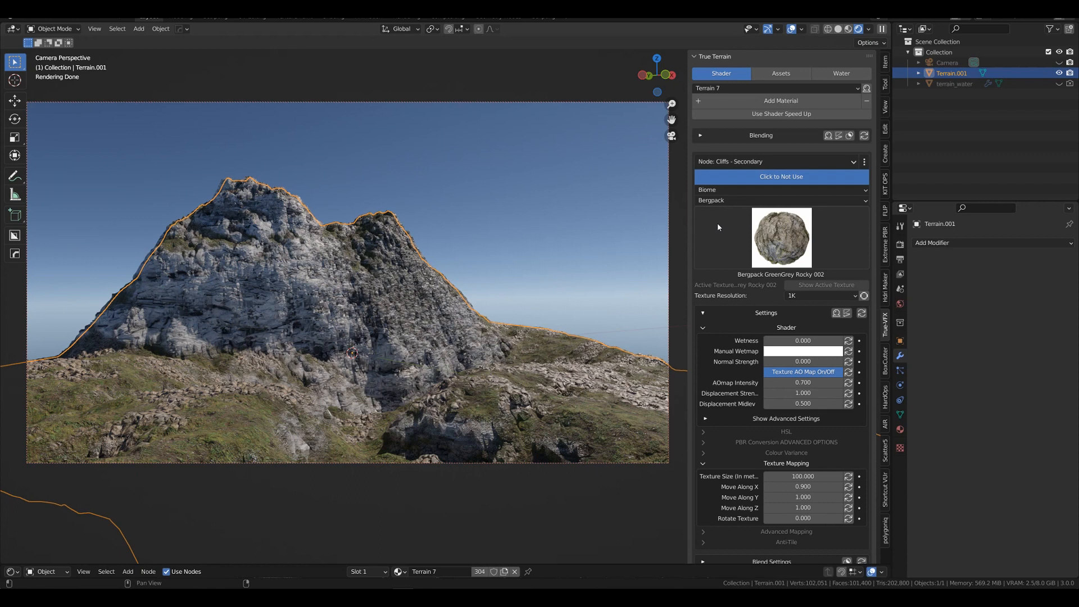
Step: Unhide the terrain_water object, switch the viewport to solid shading, and enable the Shoreline node of the terrain material
left_click(1058, 84)
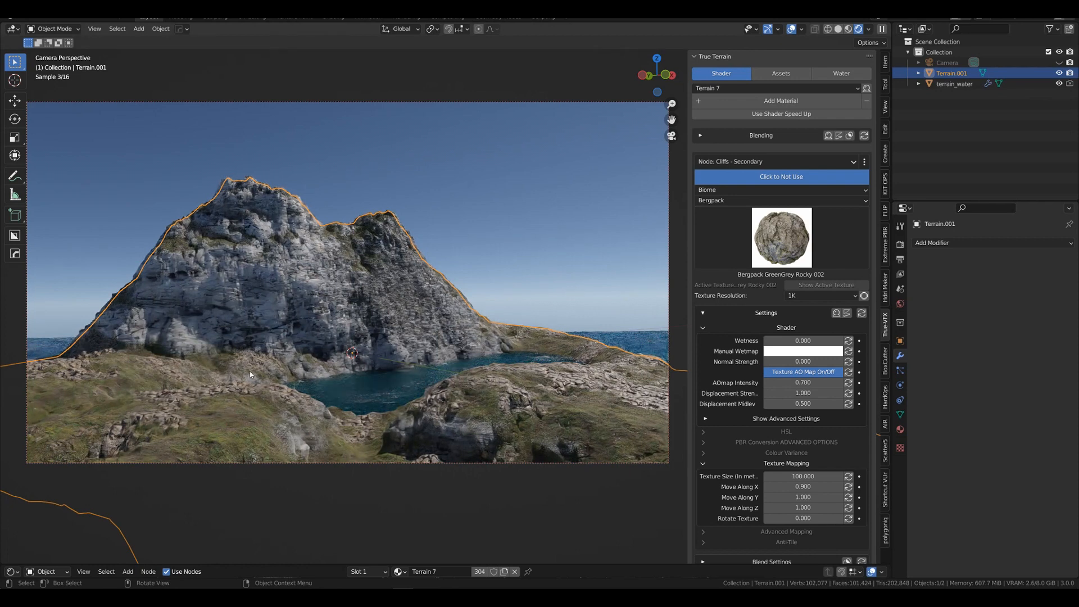
left_click(837, 29)
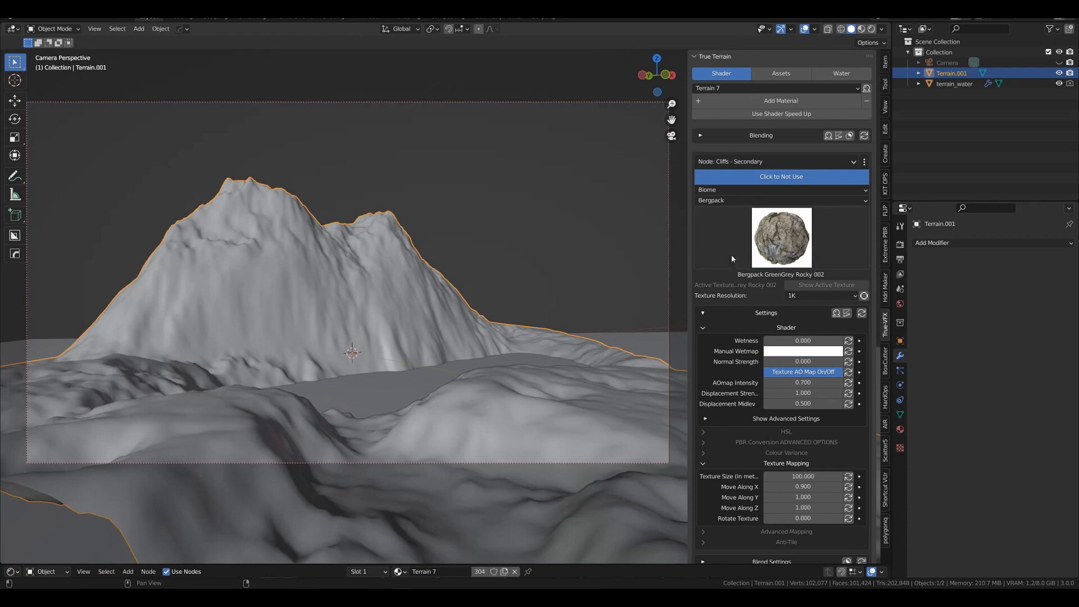
left_click(743, 162)
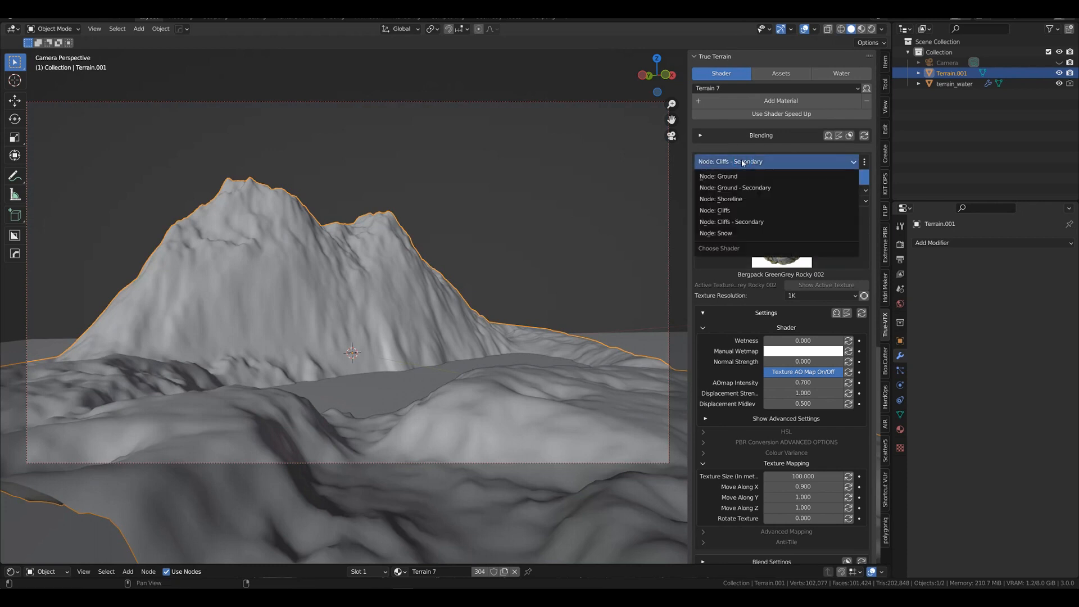
left_click(736, 199)
left_click(770, 181)
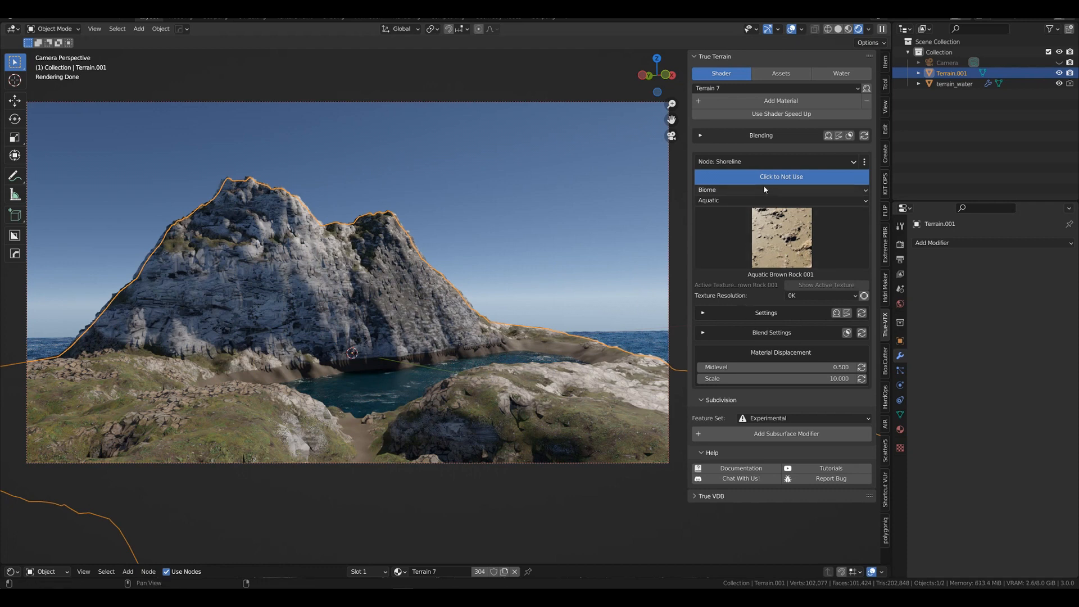
Step: Review the Shoreline node's Shader settings, and expand its Texture Mapping section plus the Basic and Details sections of its Blend Settings
left_click(705, 313)
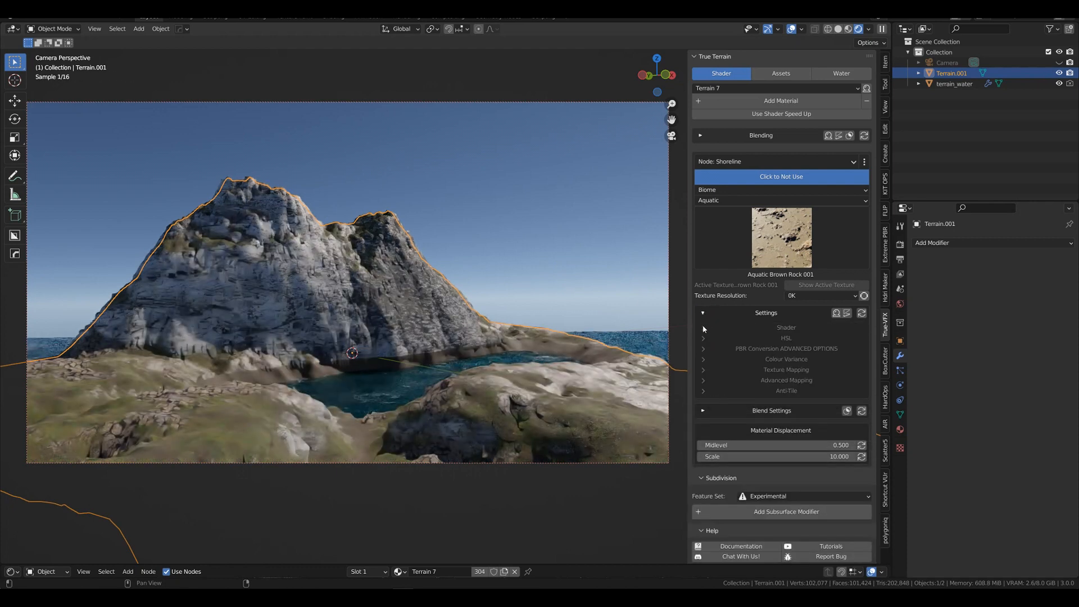
left_click(702, 328)
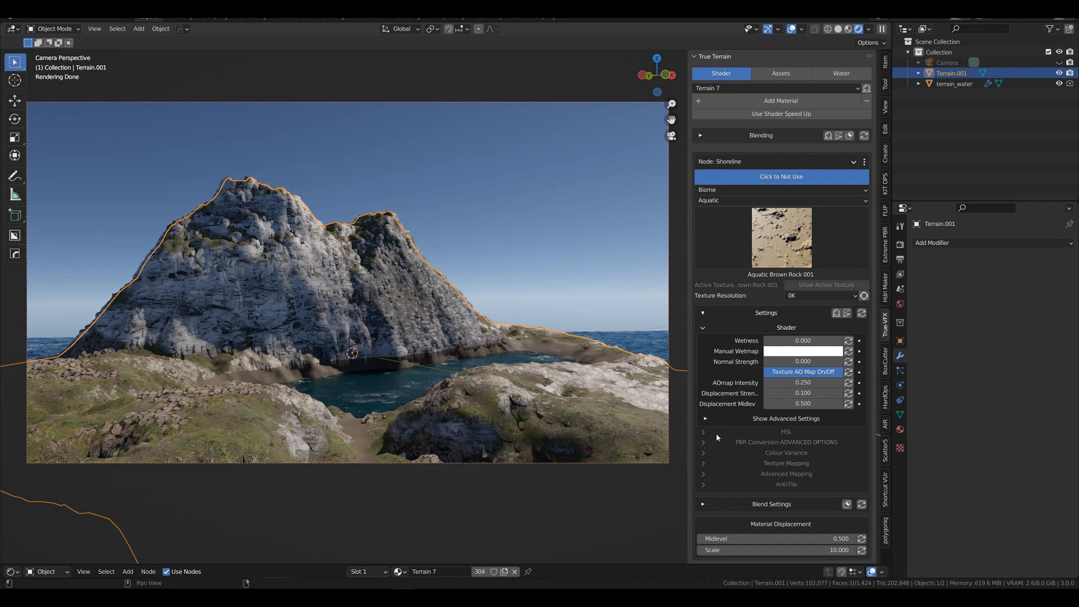
left_click(704, 330)
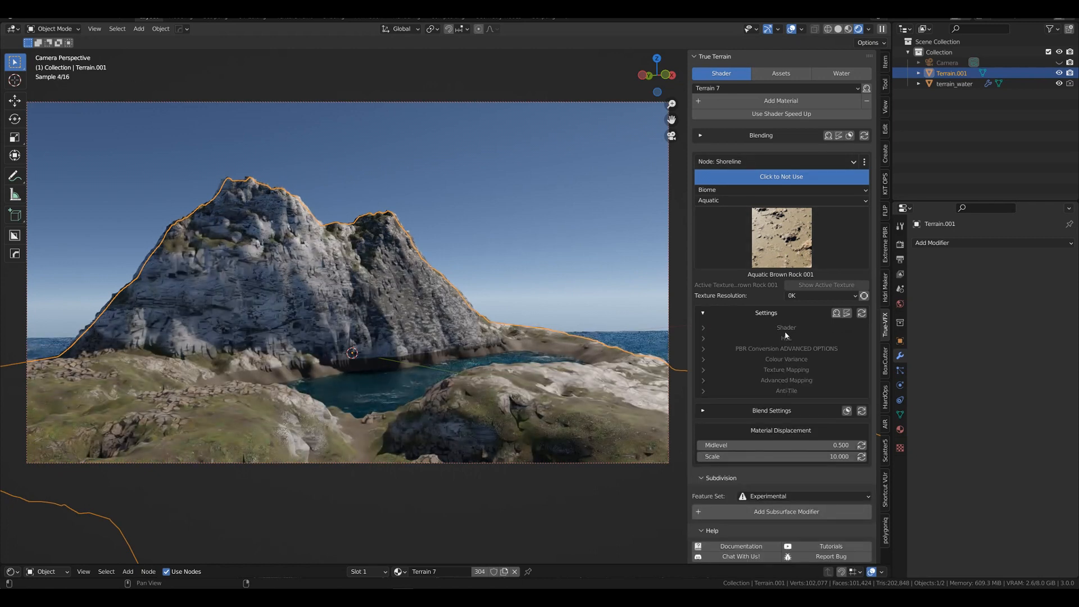
left_click(772, 368)
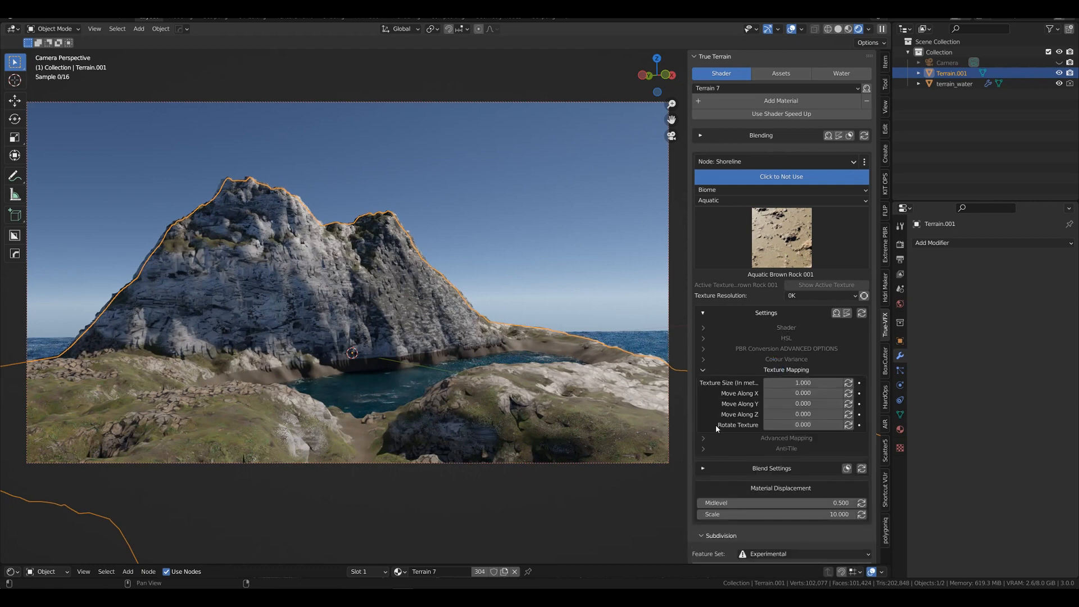
left_click(704, 468)
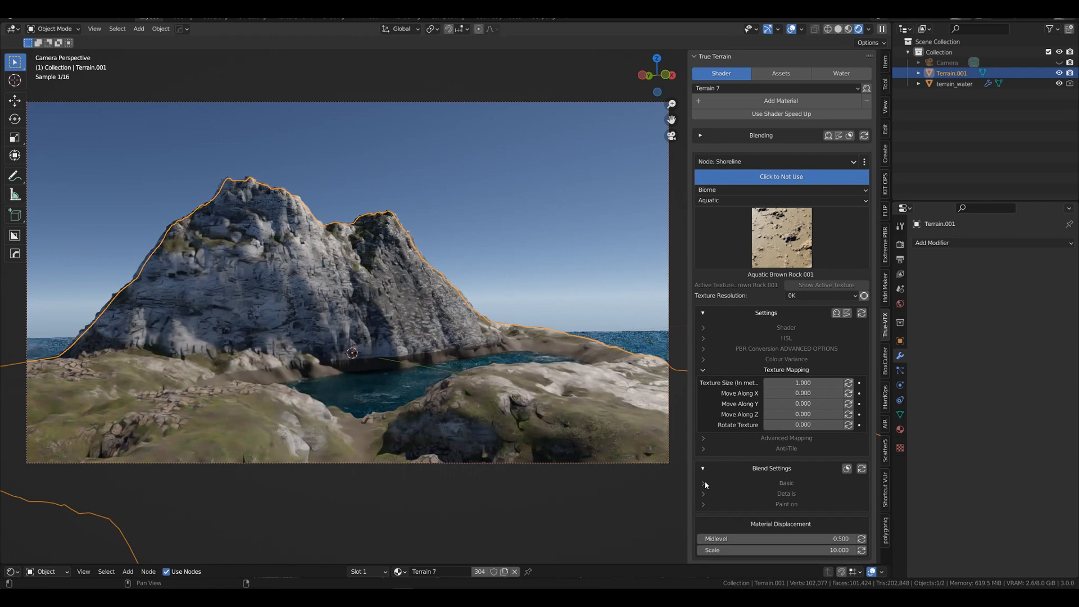
left_click(705, 484)
scroll(725, 477, "down", 3)
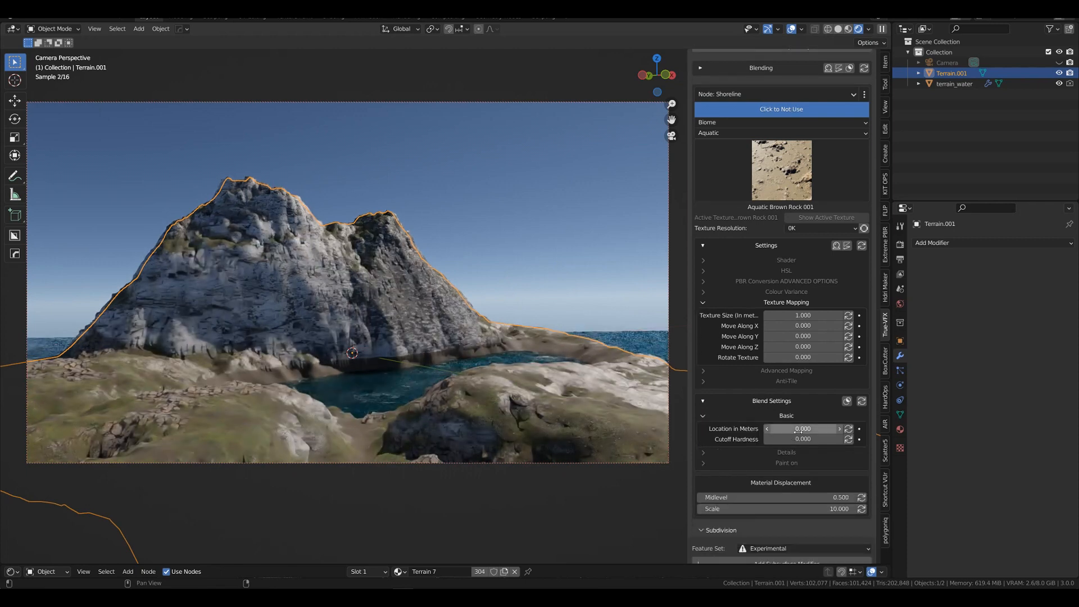
left_click(703, 452)
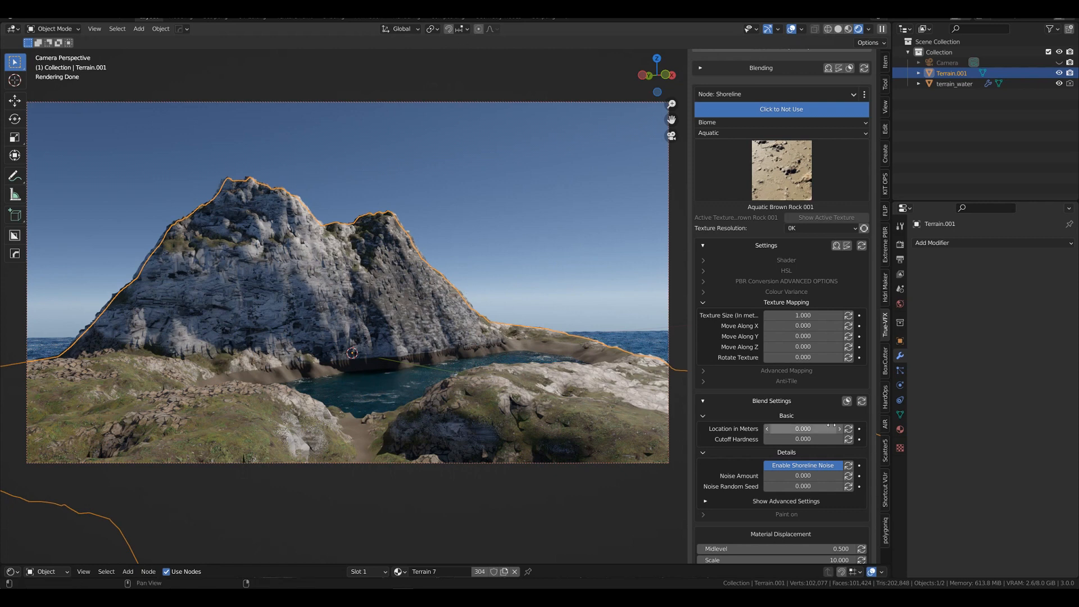
Step: Try a Location in Meters of 50 for the Shoreline blend, and set it back to 0
left_click(801, 428)
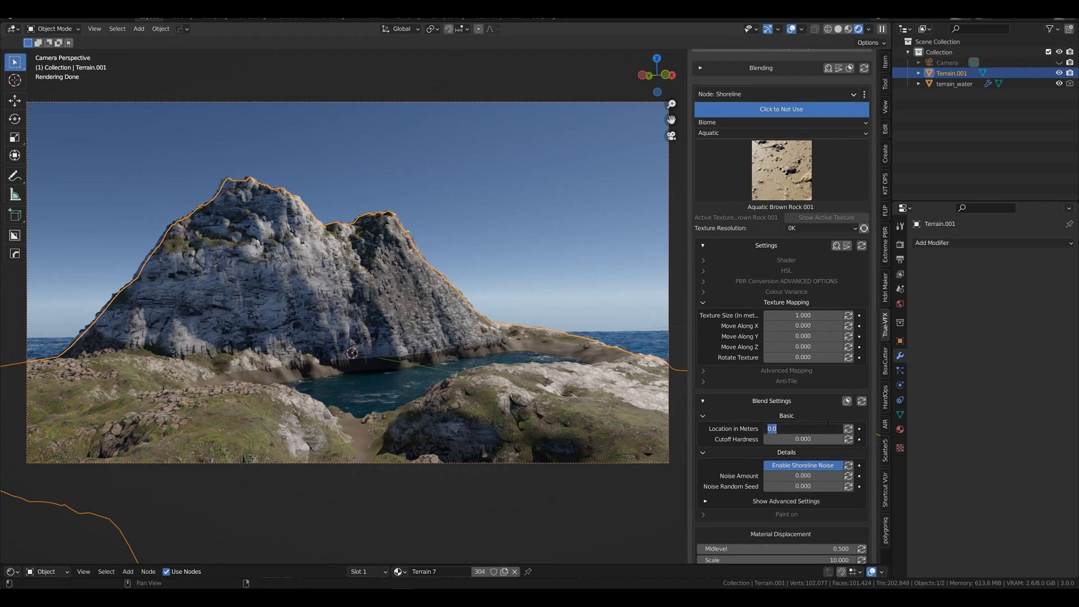
type("50")
key("Return")
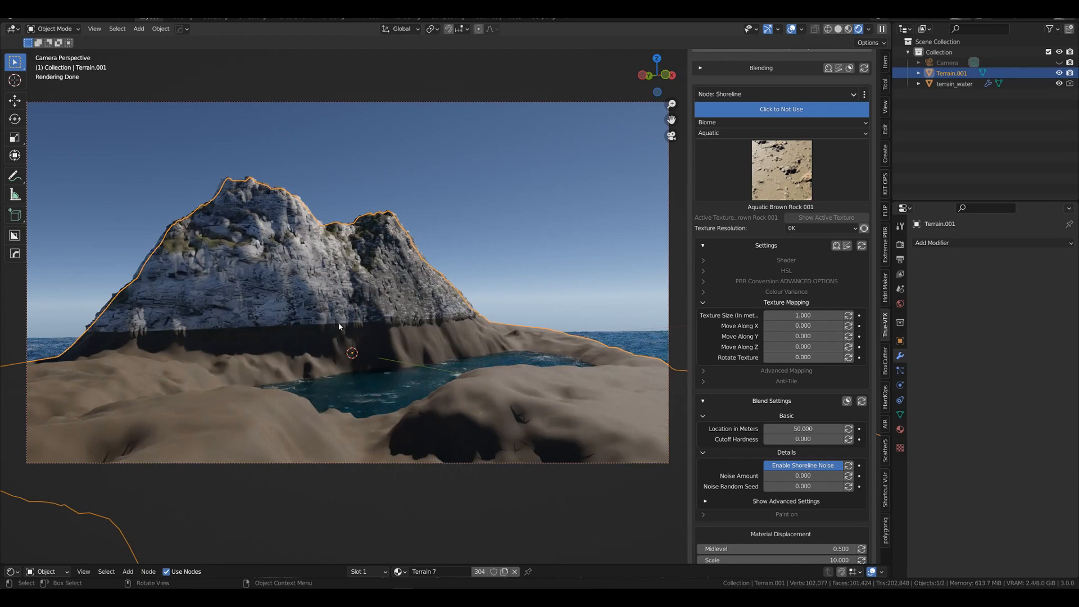
left_click(803, 428)
type("0")
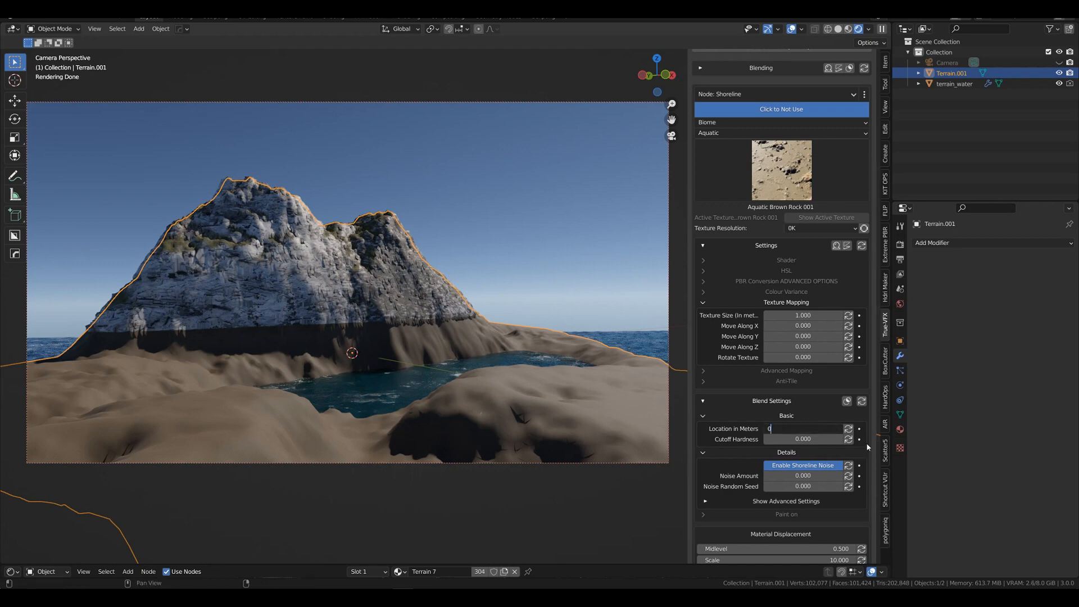
key("Return")
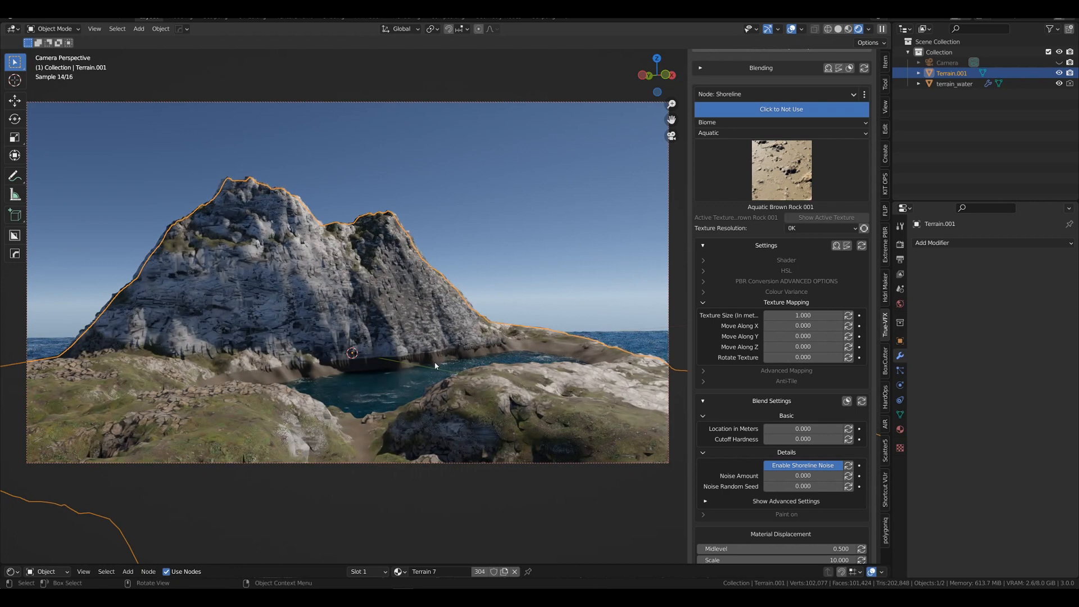
Step: Lower the Shoreline blend by setting its Location in Meters to -10
left_click(768, 430)
key("BackSpace")
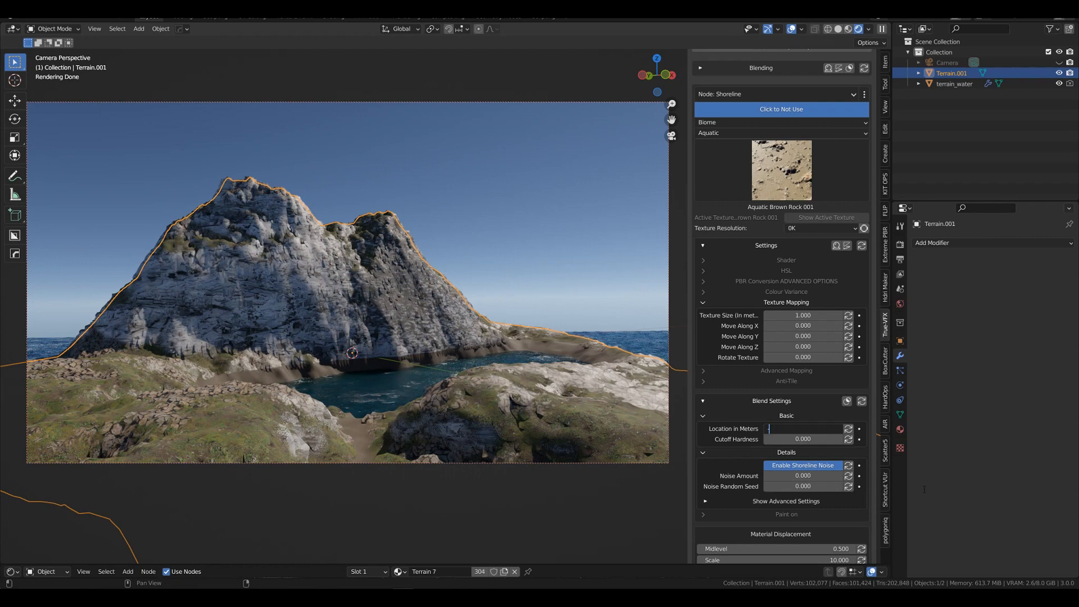
type("-10")
key("Return")
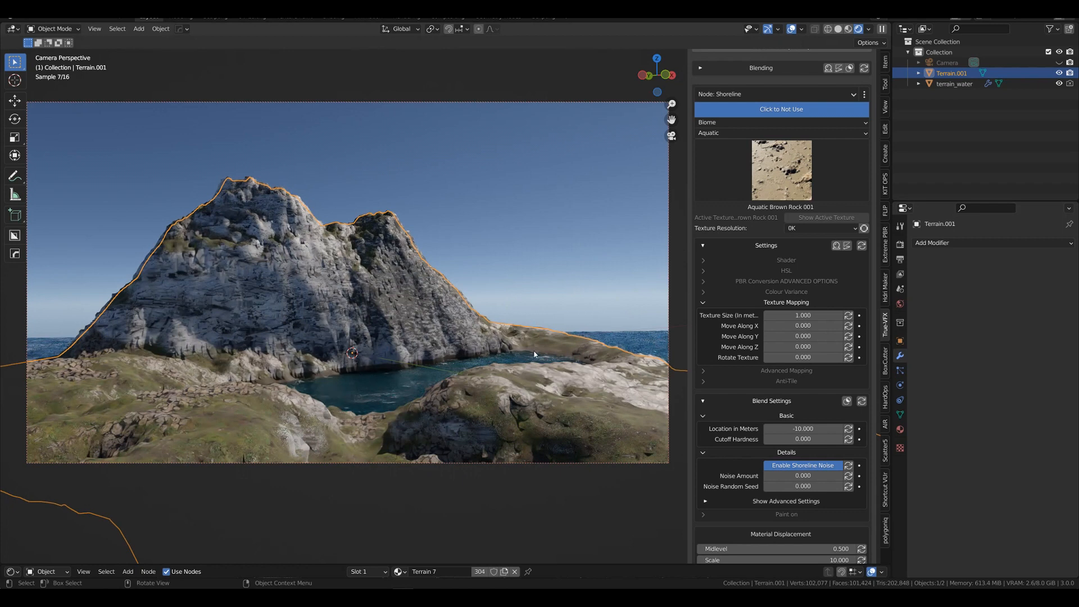
Step: Try a Cutoff Hardness of 1 on the Shoreline blend, and return it to 0
left_click(819, 441)
type("1")
key("Return")
double_click(807, 439)
type("0")
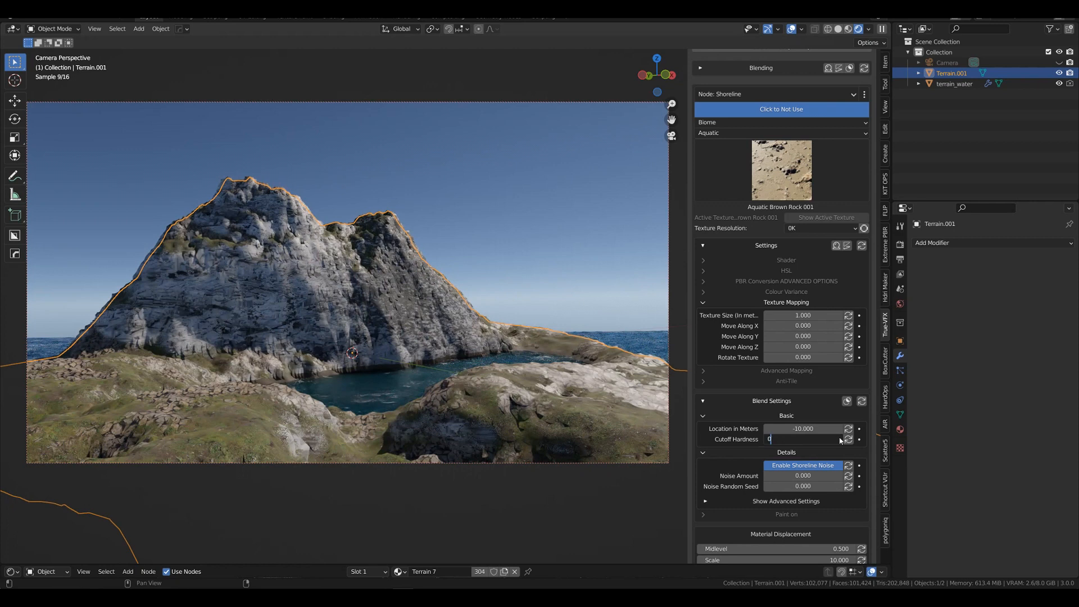
key("Return")
Step: Set the Shoreline's Noise Amount to 1, Noise Random Seed to 1.7, and the advanced noise distortion to 0.9
left_click(839, 476)
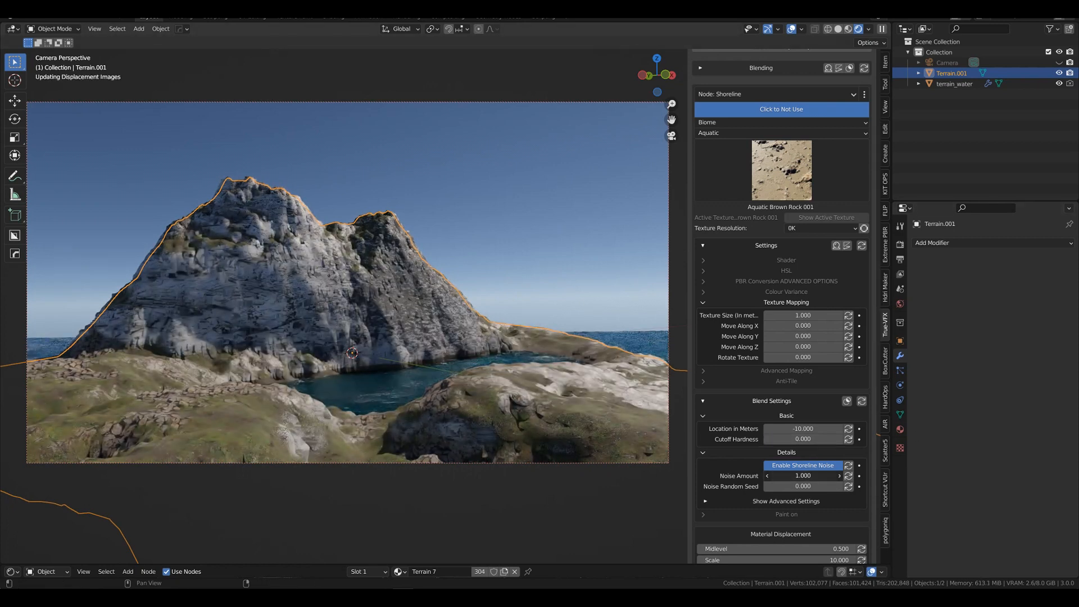
left_click_drag(800, 487, 849, 486)
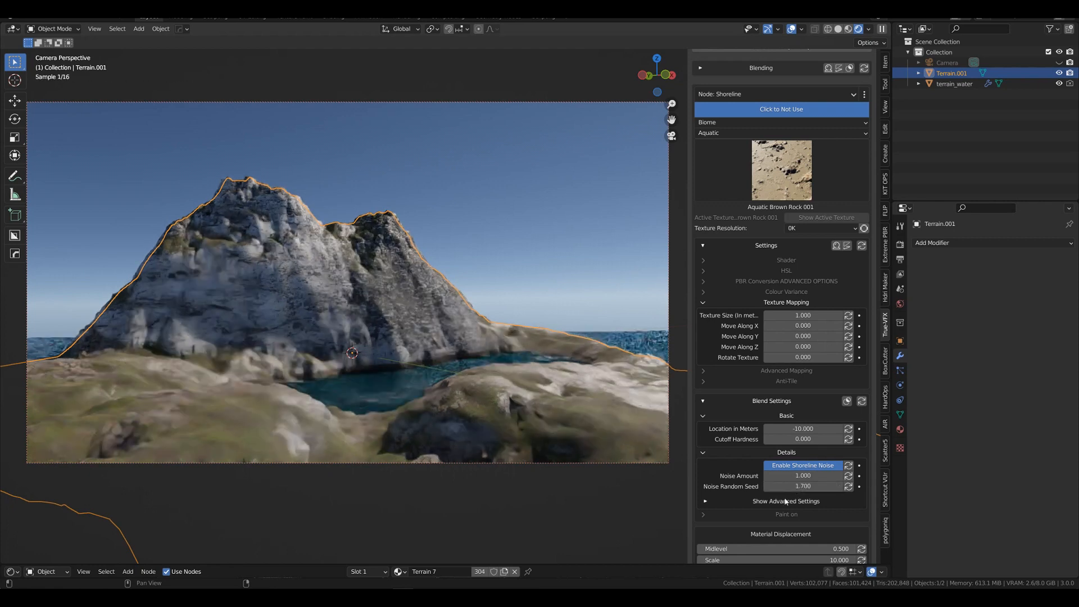
left_click(785, 501)
scroll(786, 501, "down", 4)
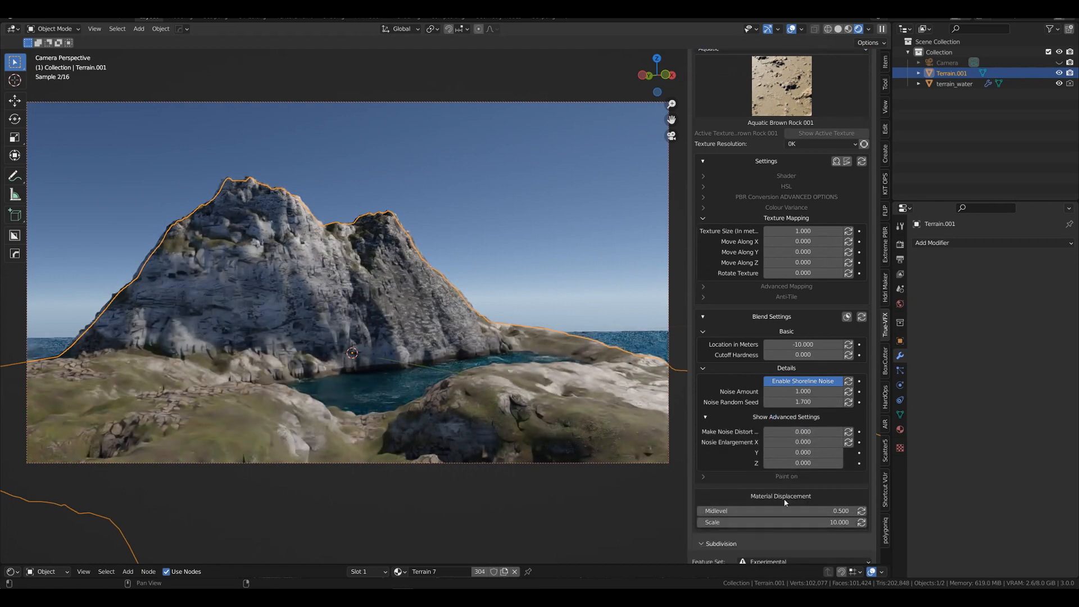
left_click_drag(802, 431, 828, 431)
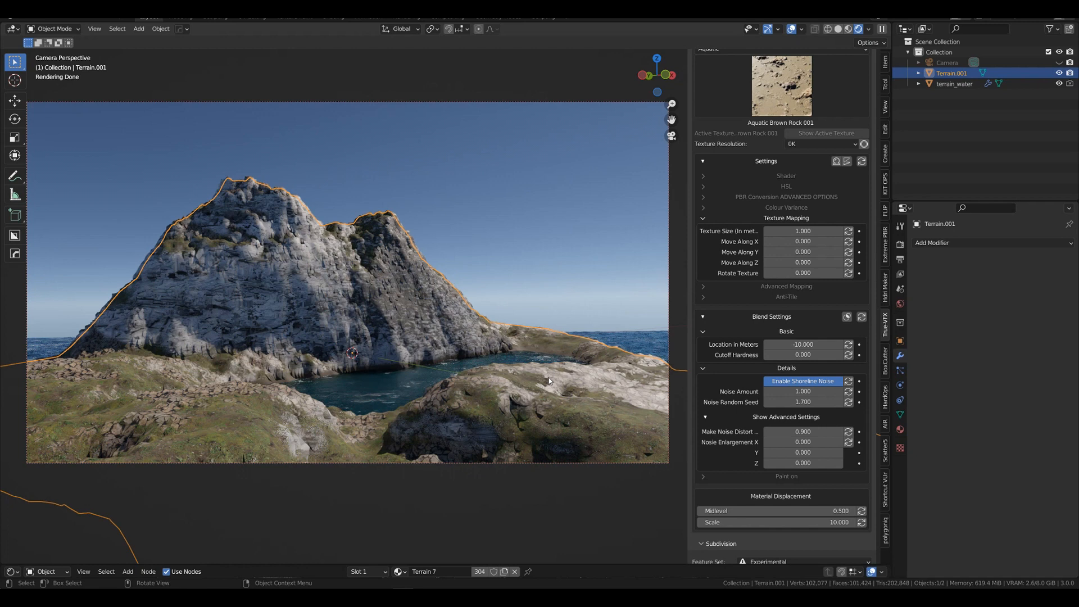
Step: Assign the Bergpack LightBrown Sandy 001 texture to the Shoreline node at 2K resolution
scroll(744, 323, "up", 4)
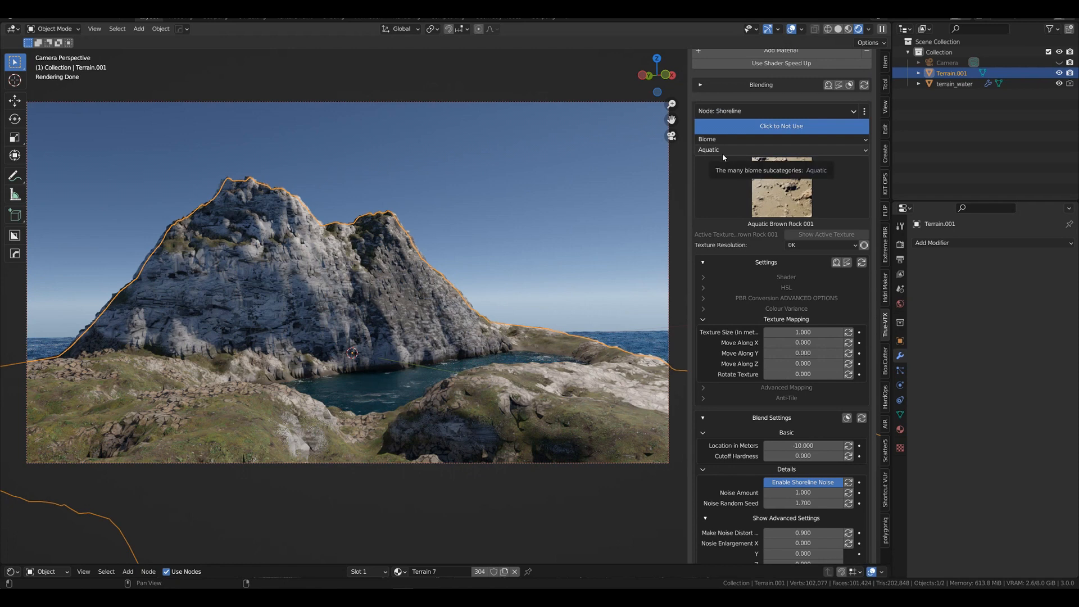
left_click(722, 153)
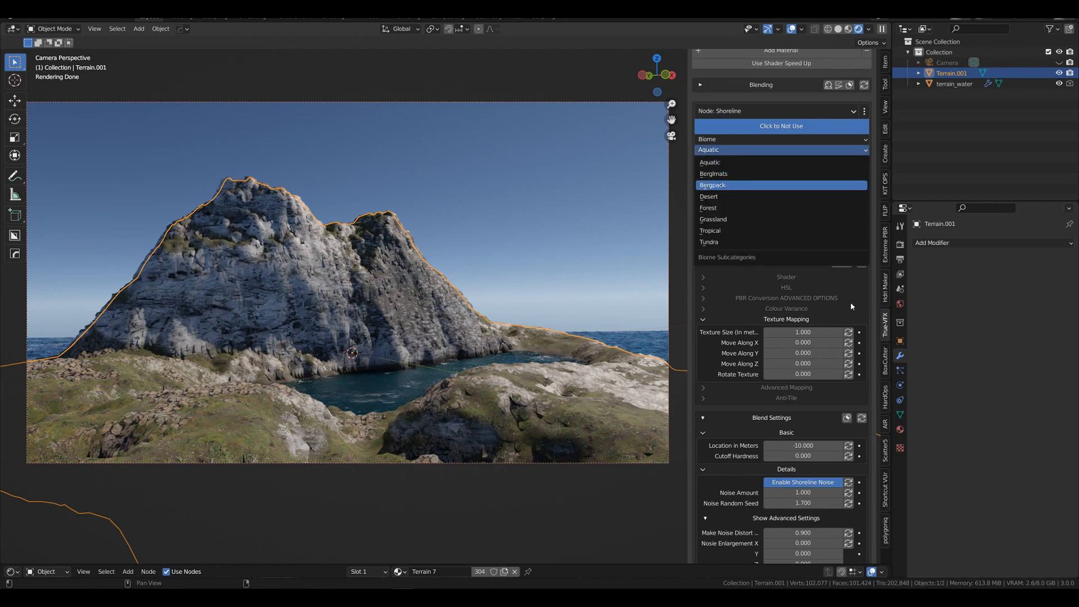
left_click(781, 185)
left_click(781, 186)
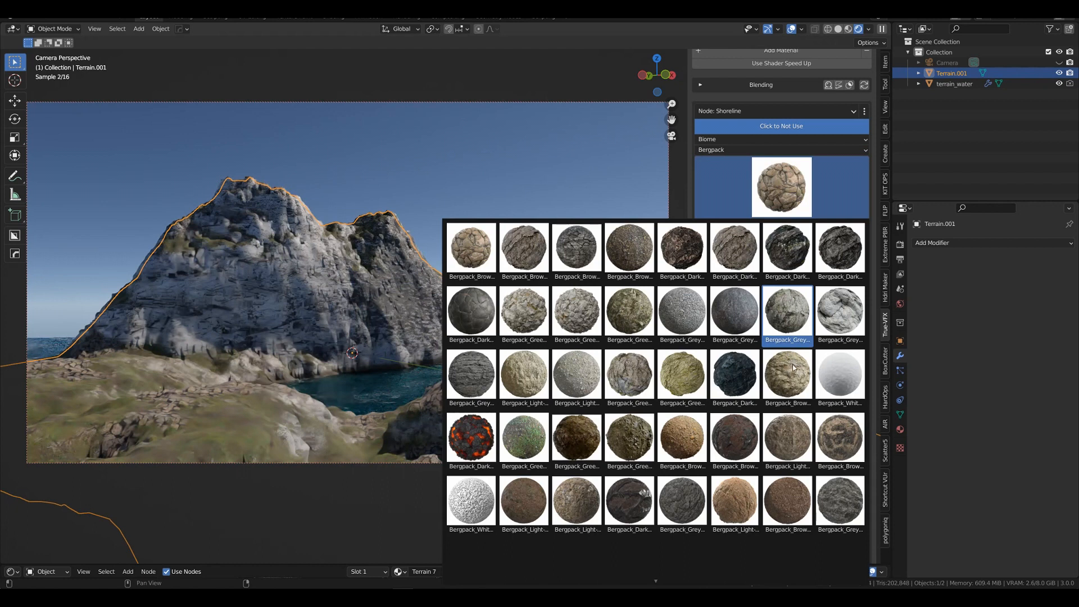
left_click(740, 506)
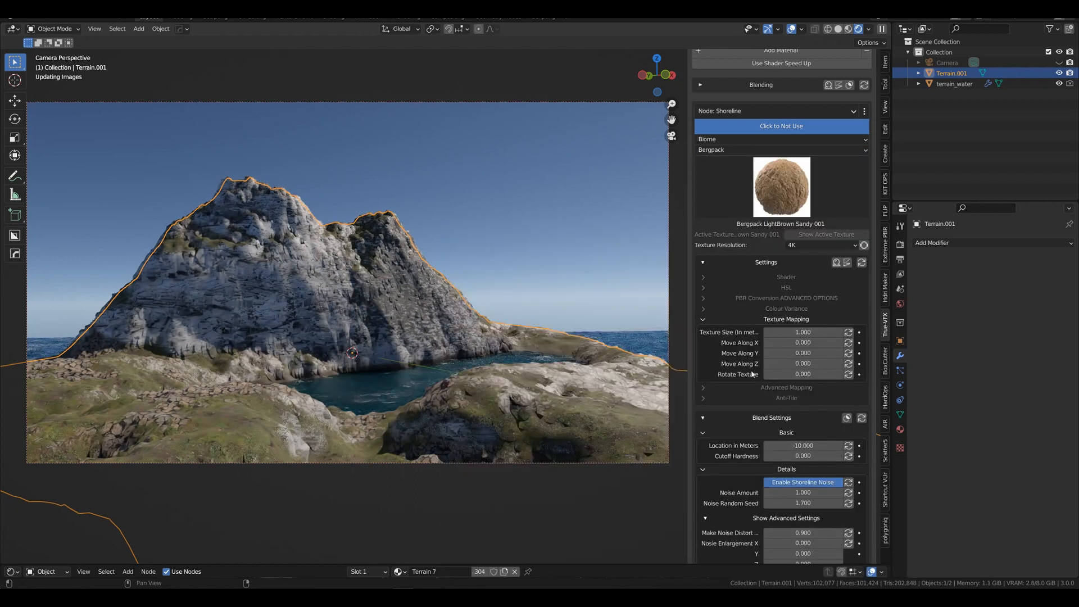
left_click(799, 244)
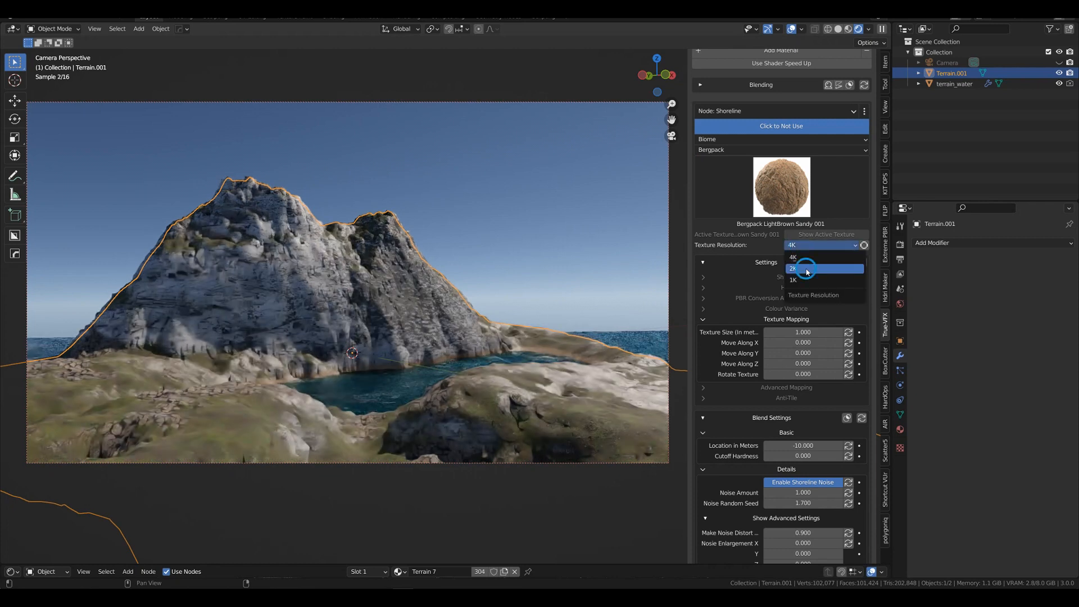
left_click(815, 268)
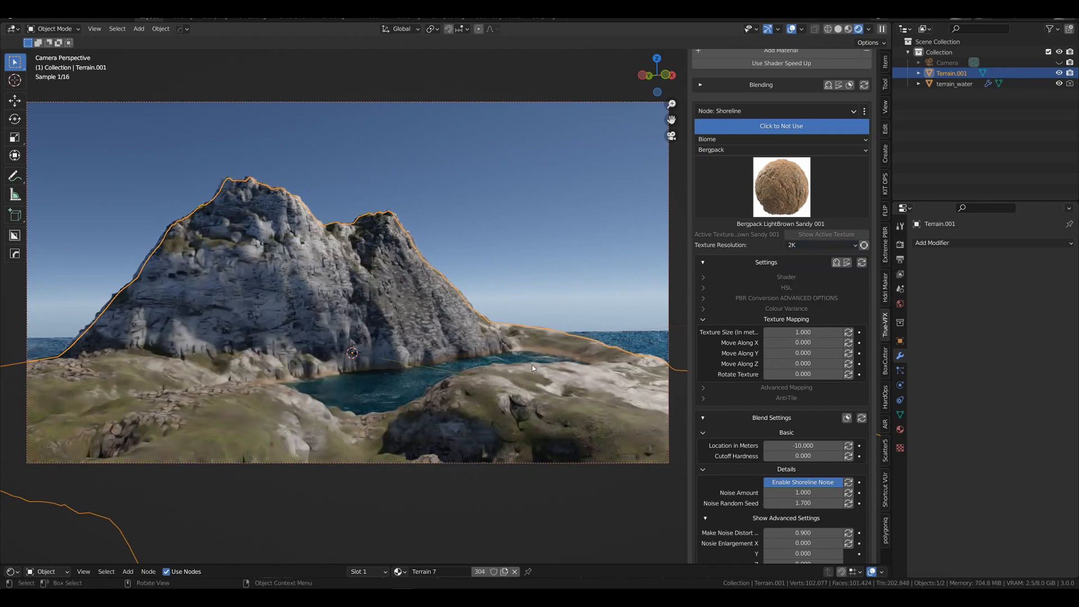
Step: Set the Shoreline's Wetness to about 0.163 in its Shader settings
left_click(703, 277)
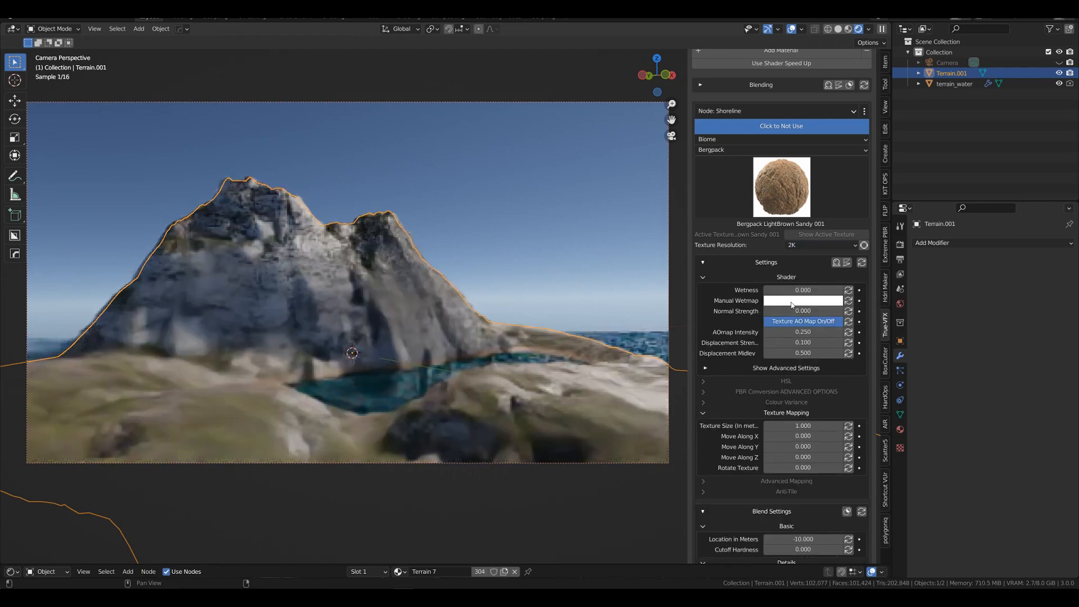
left_click_drag(784, 293, 805, 293)
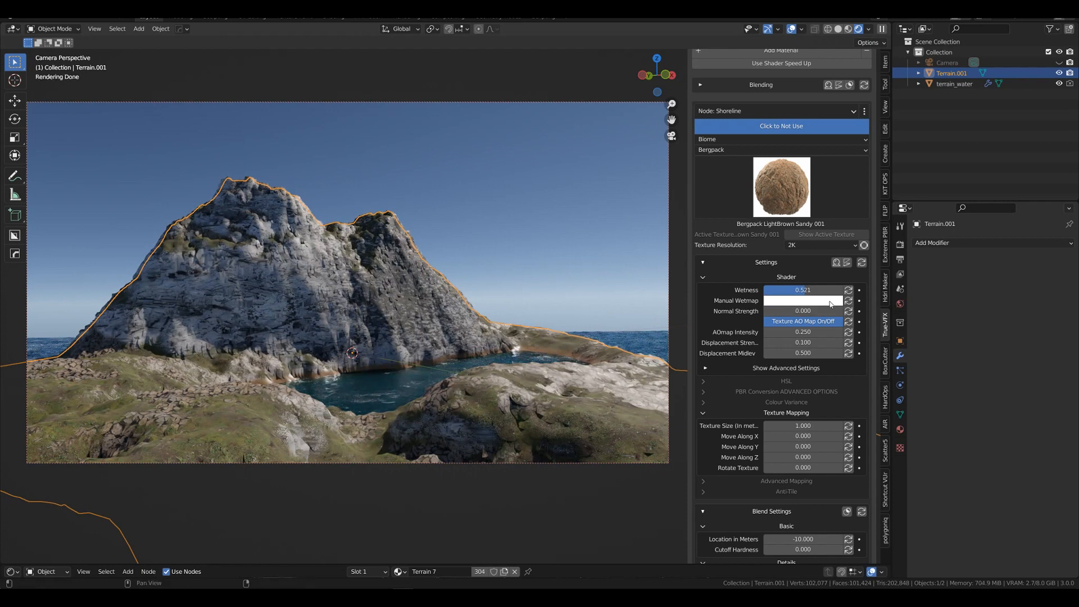
left_click_drag(820, 293, 791, 293)
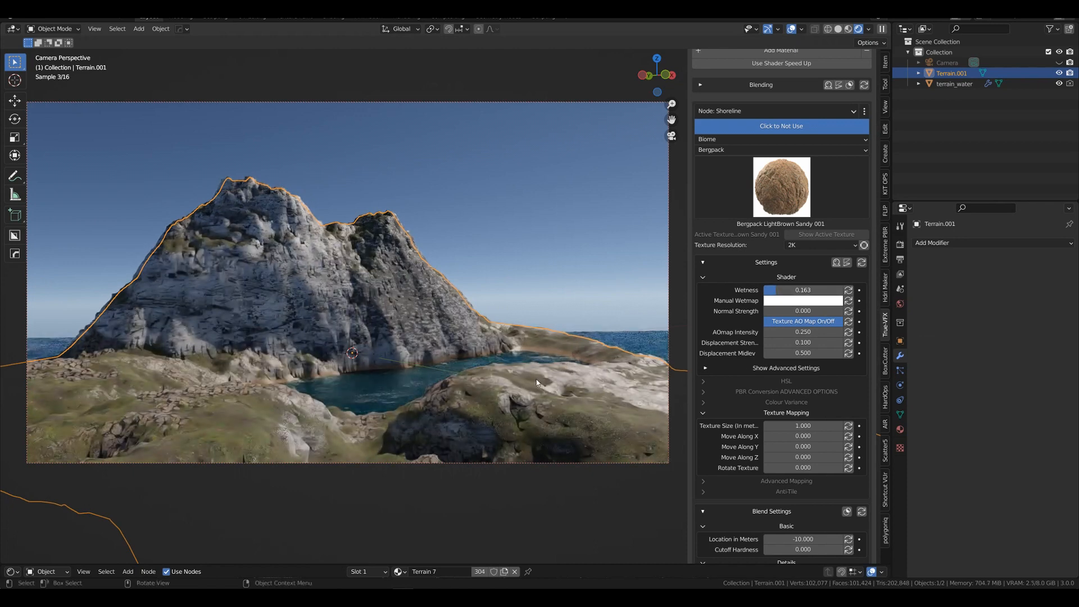
Step: Set the Shoreline's Texture Size to 100 meters and its Displacement Strength to 0.5
left_click(802, 425)
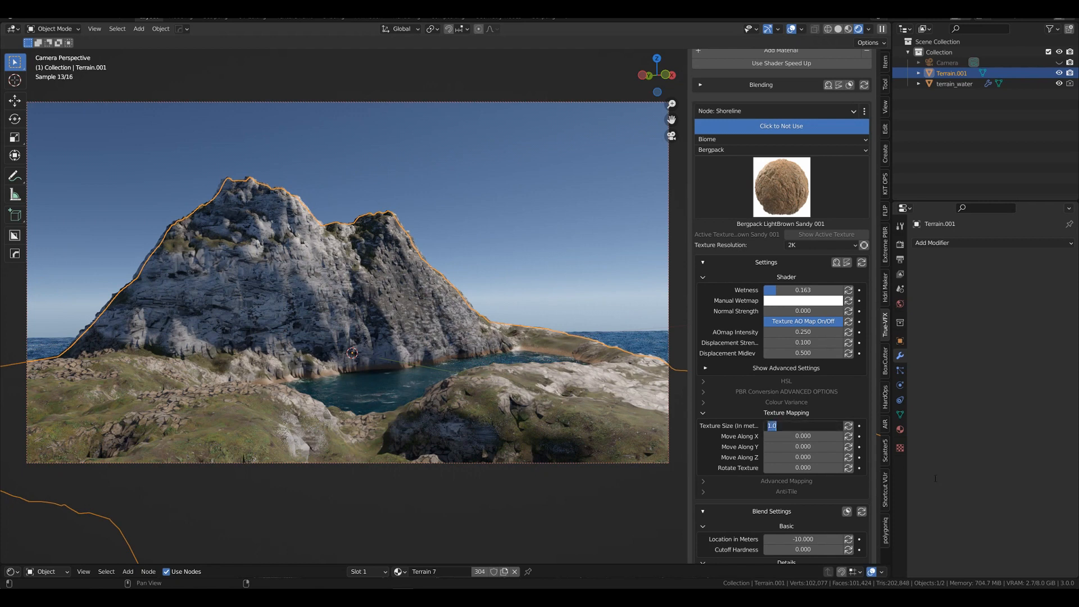
type("100")
key("Return")
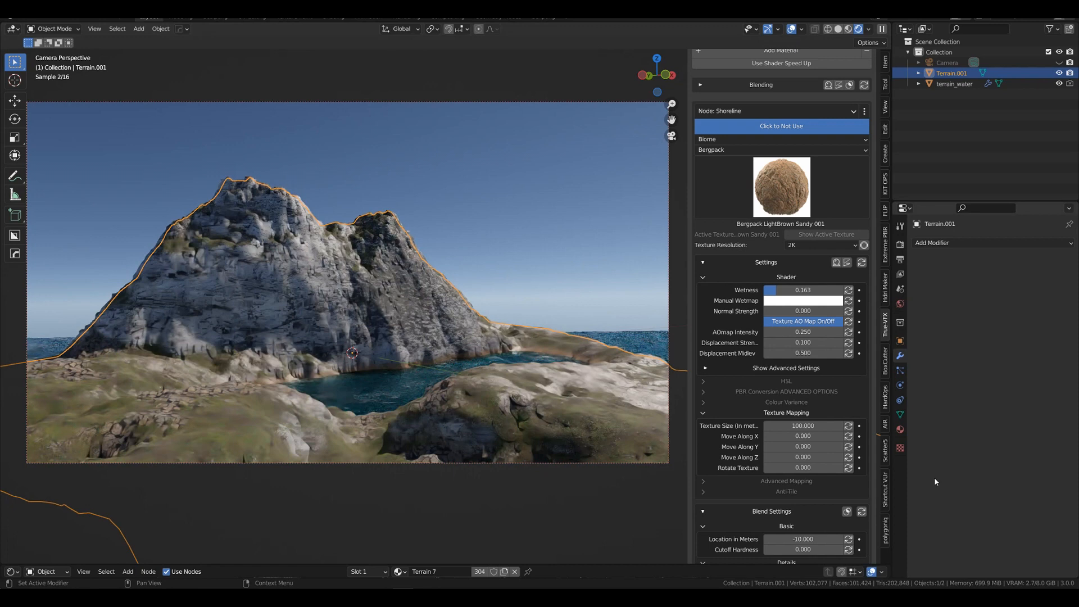
left_click(826, 343)
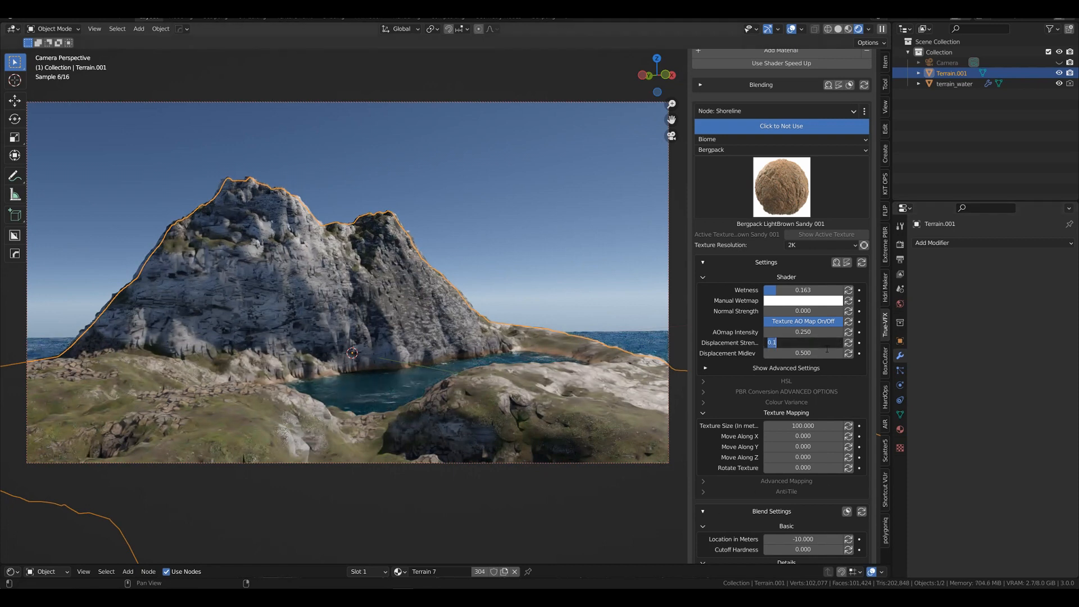
type("0.5")
key("Return")
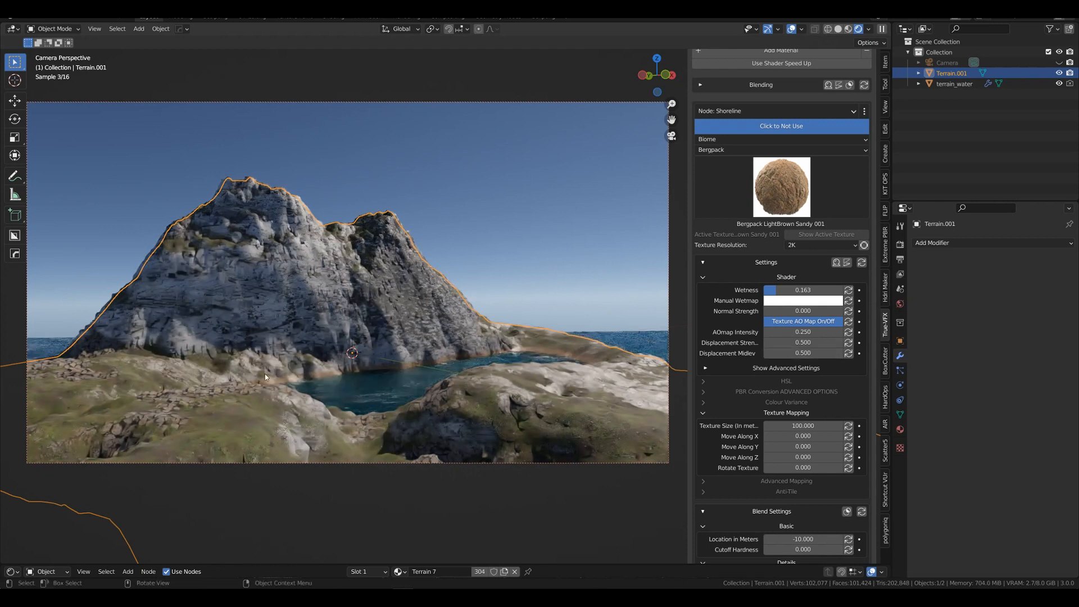
Step: Hide the terrain_water object in the viewport and set the Shoreline's Wetness to 0
left_click(1059, 84)
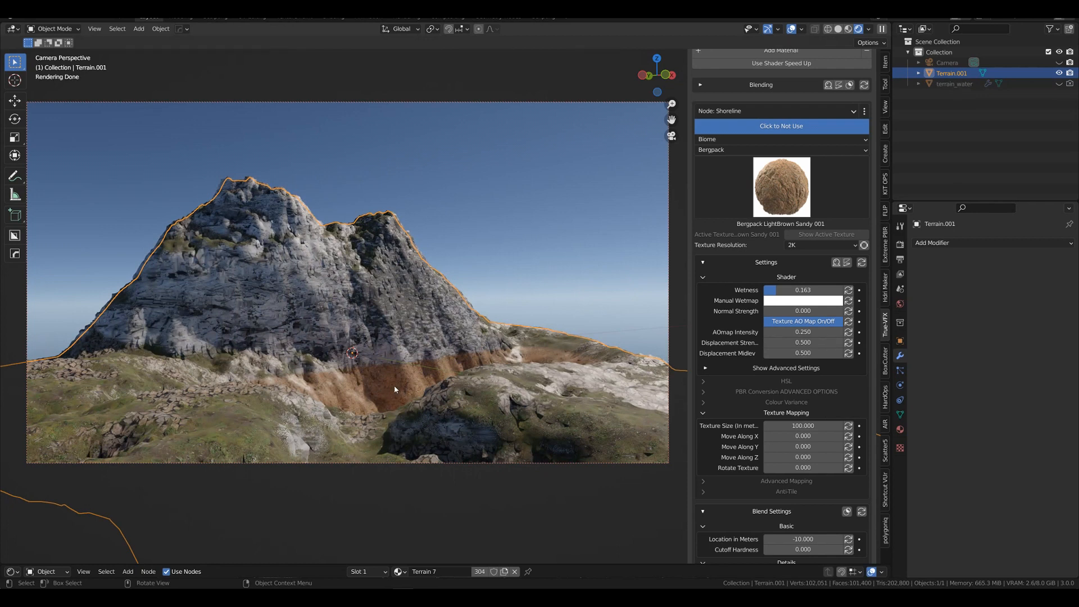
left_click_drag(776, 290, 764, 290)
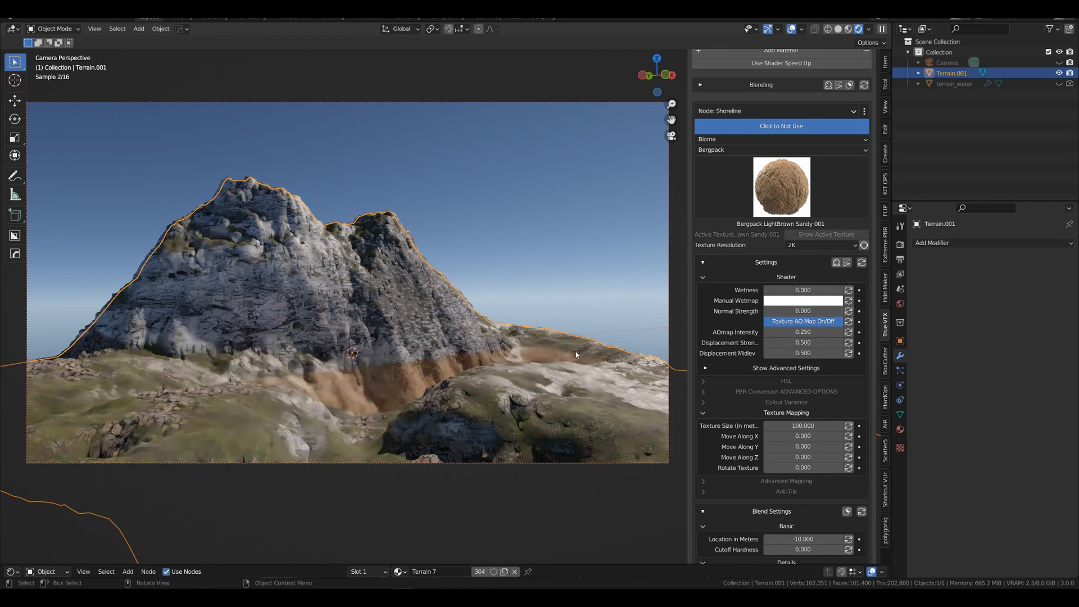
Step: Try the Roughness to Glossy conversion on the Shoreline texture and switch it back off
left_click(746, 392)
left_click(781, 416)
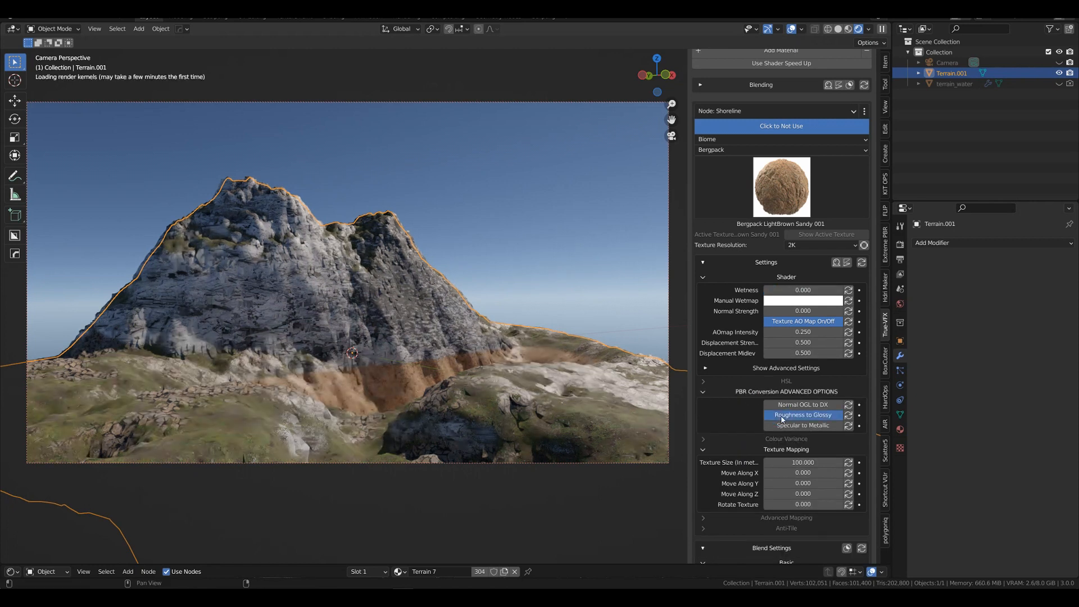
left_click(782, 416)
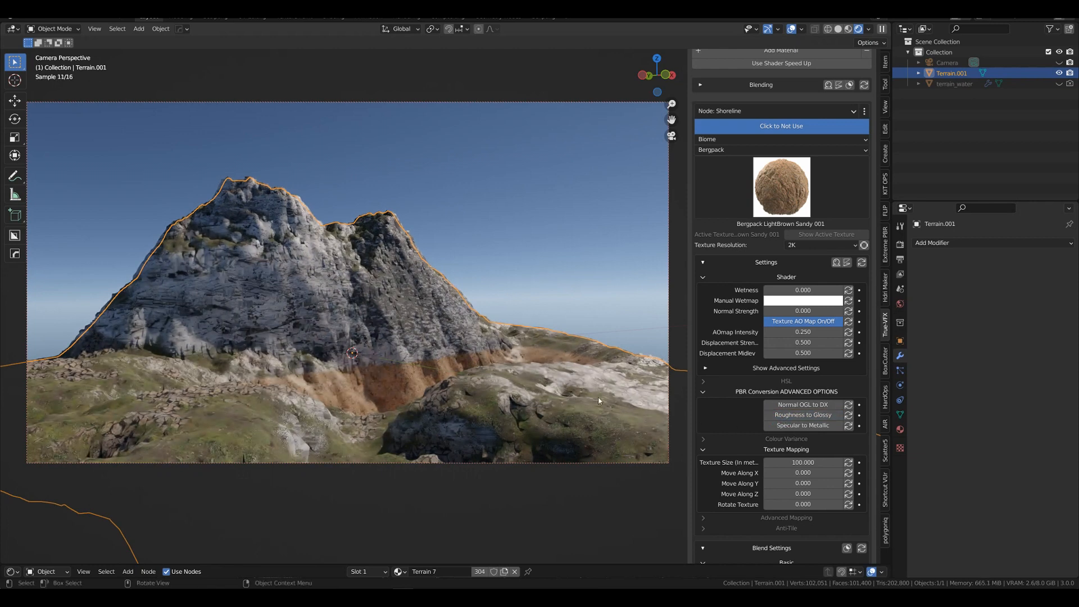
Step: Set the Shoreline's Displacement Strength to 1
left_click(805, 343)
type("1")
key("Return")
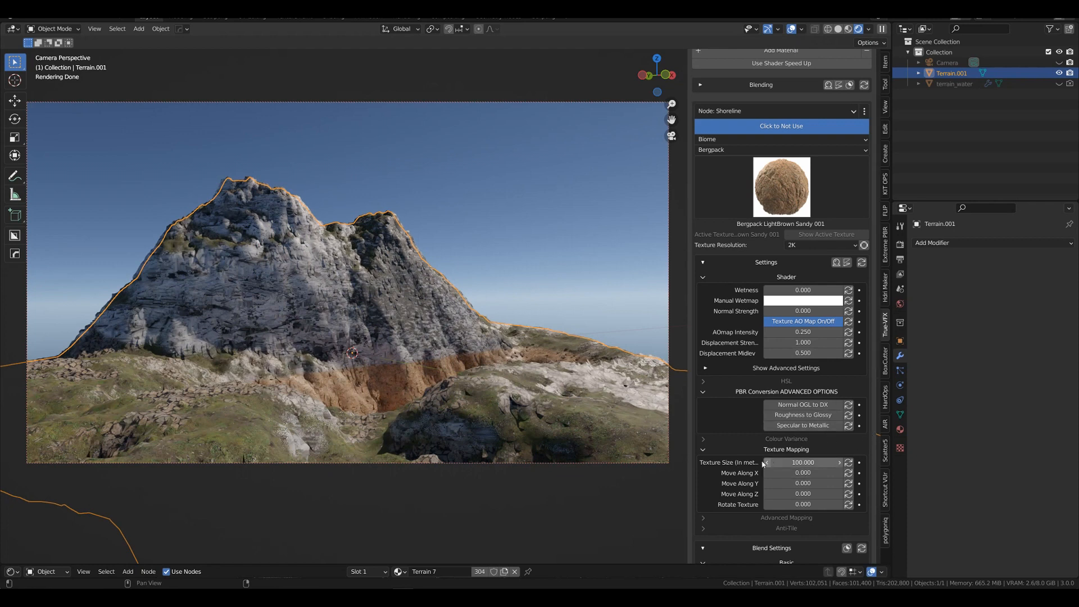
Step: Show terrain_water briefly to check the shoreline against the water, and hide it again
scroll(762, 465, "down", 7)
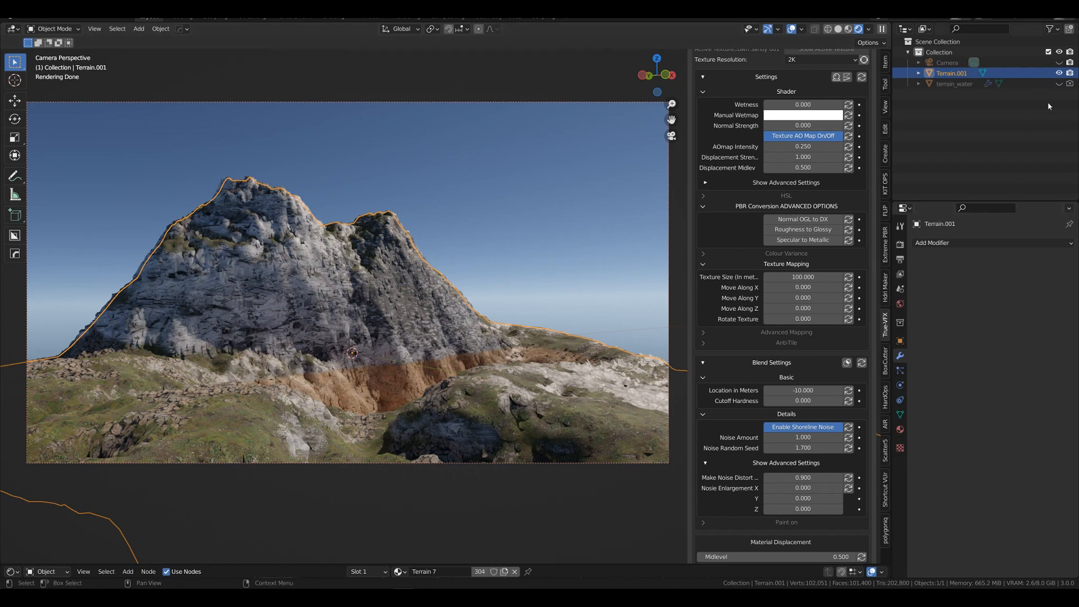
left_click(1058, 84)
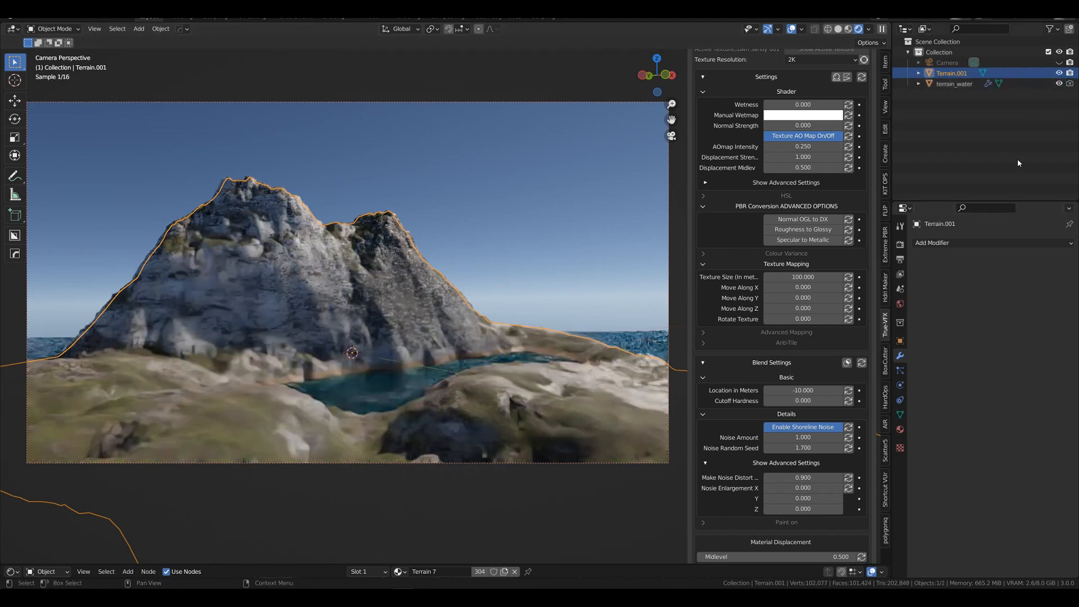
left_click(1058, 83)
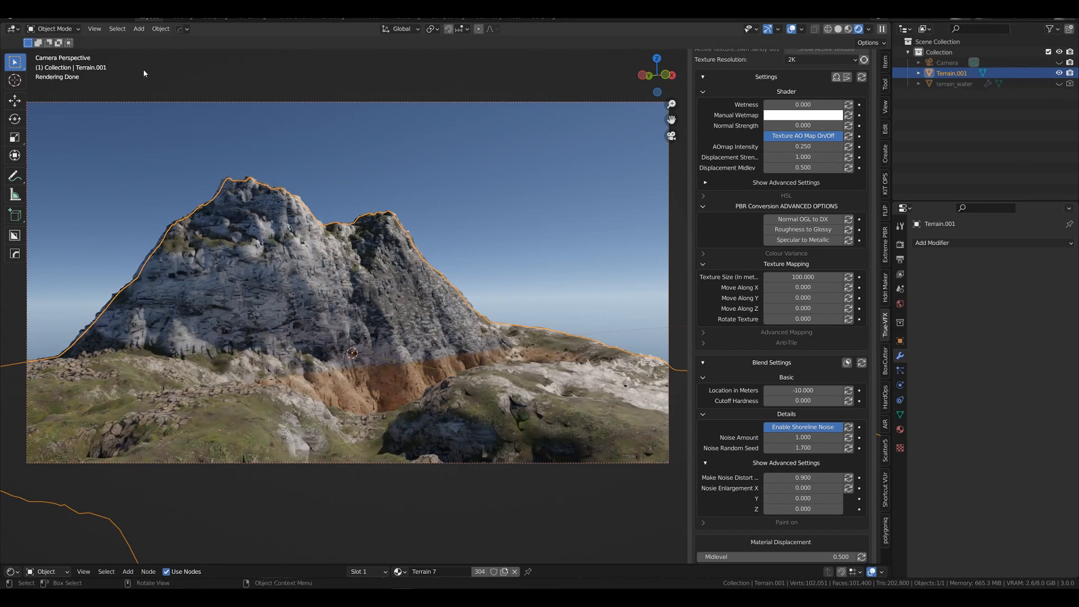
Step: Render the terrain from the camera without the water, examine the displaced shoreline and close the render
key("F12")
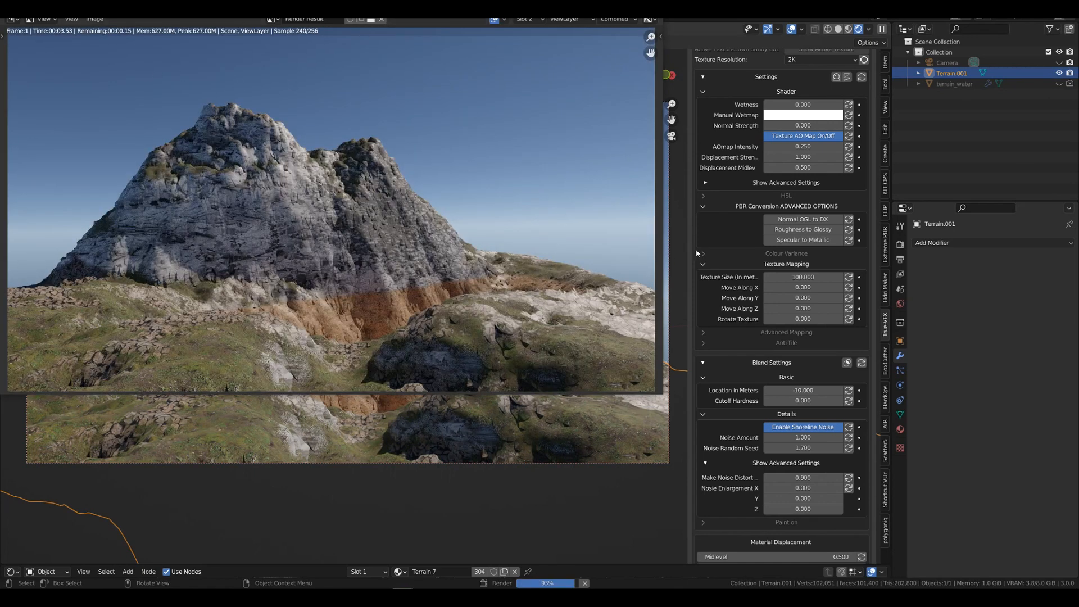
left_click_drag(686, 248, 812, 248)
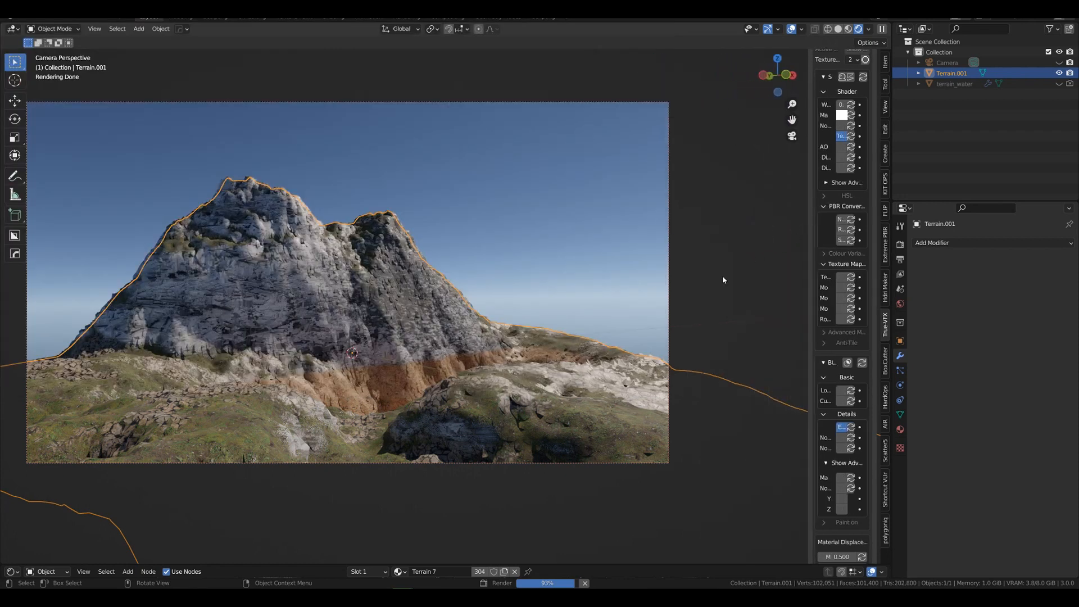
key("F11")
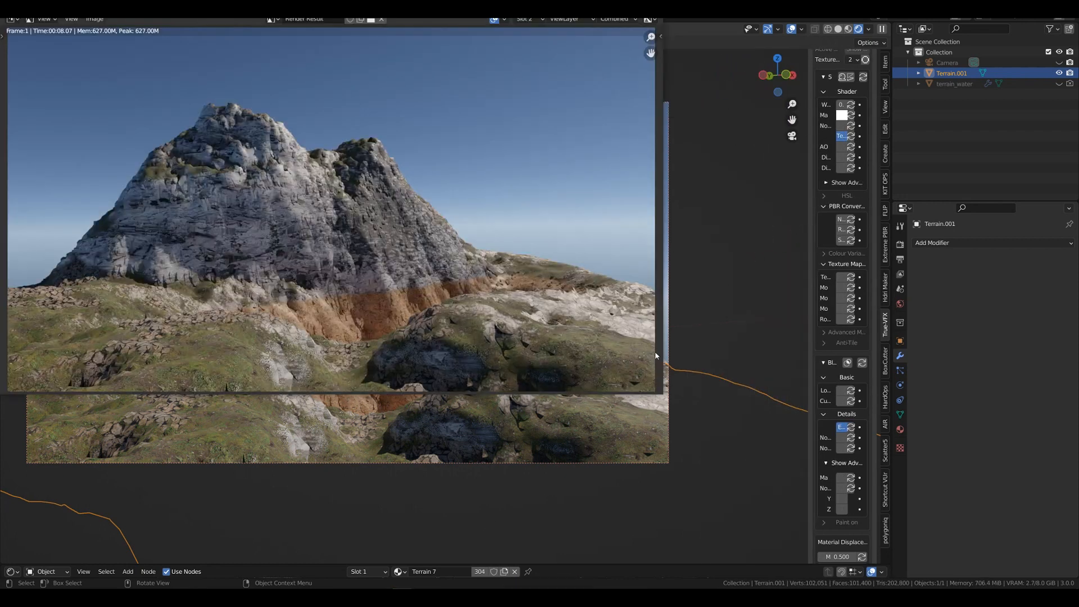
left_click_drag(452, 7, 915, 75)
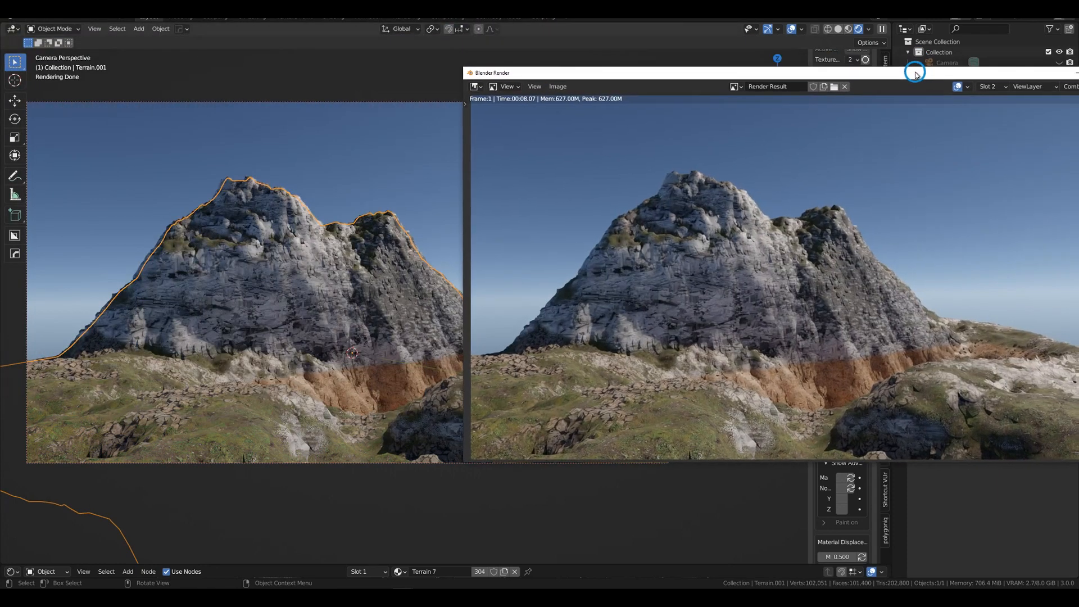
left_click_drag(915, 74, 912, 74)
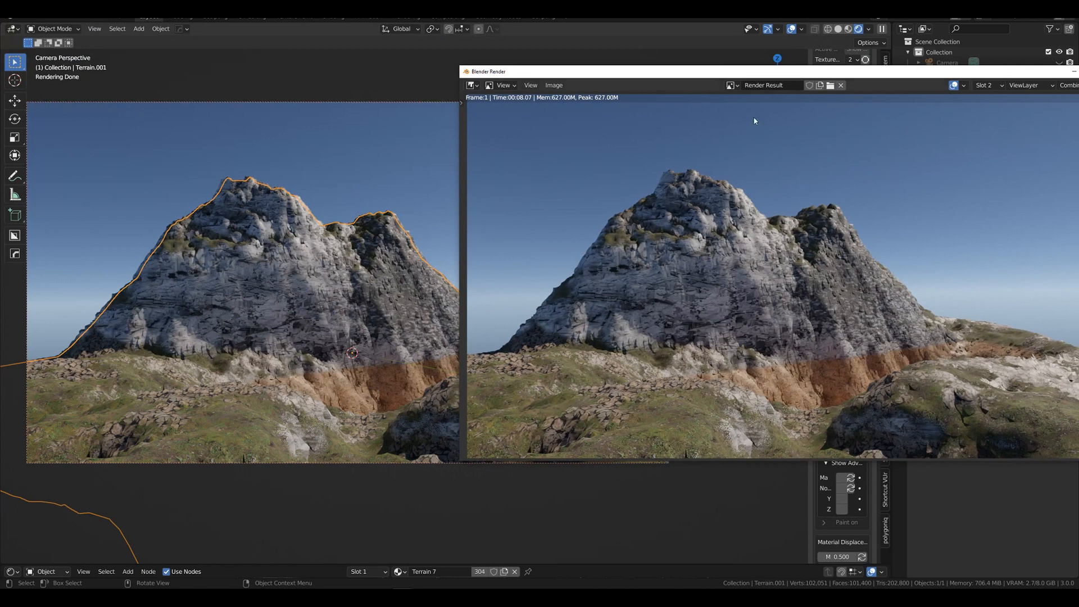
left_click_drag(818, 77, 466, 85)
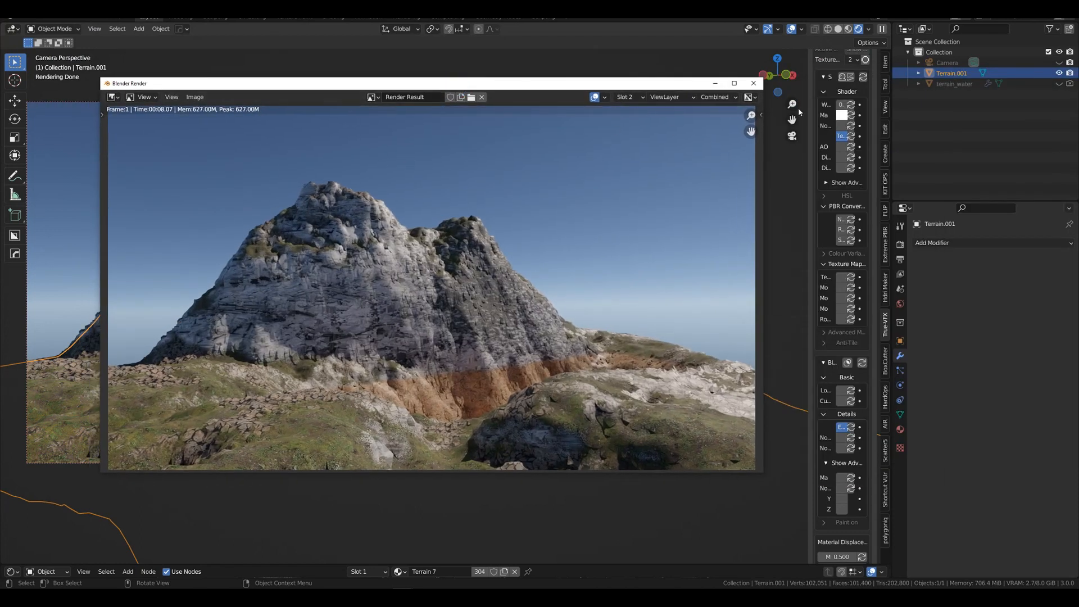
left_click(754, 79)
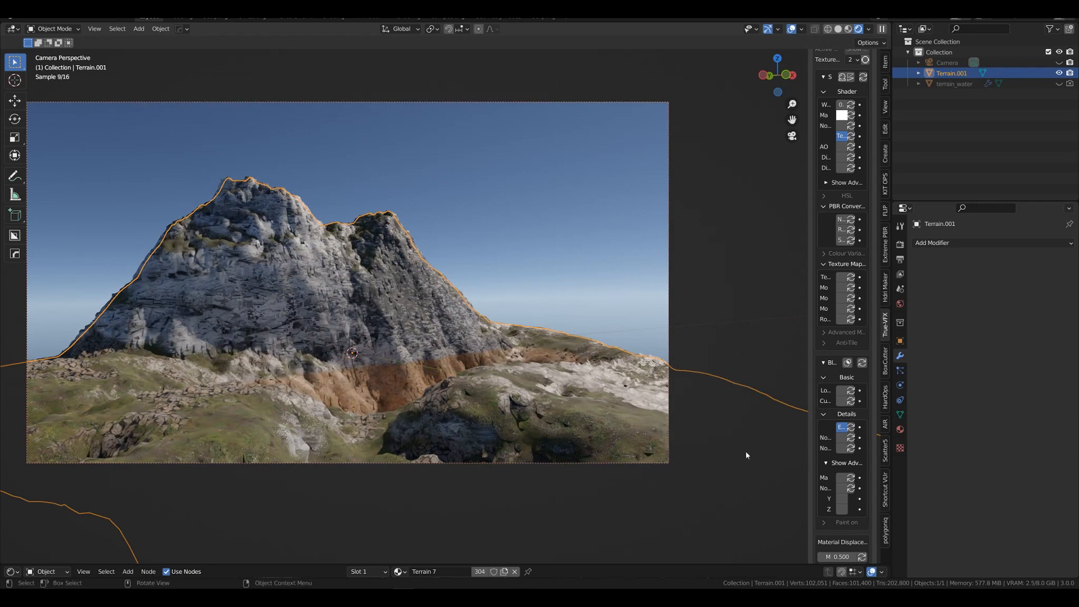
Step: Switch to the Ground node and set its Displacement Strength to 0.5
left_click_drag(815, 395, 660, 386)
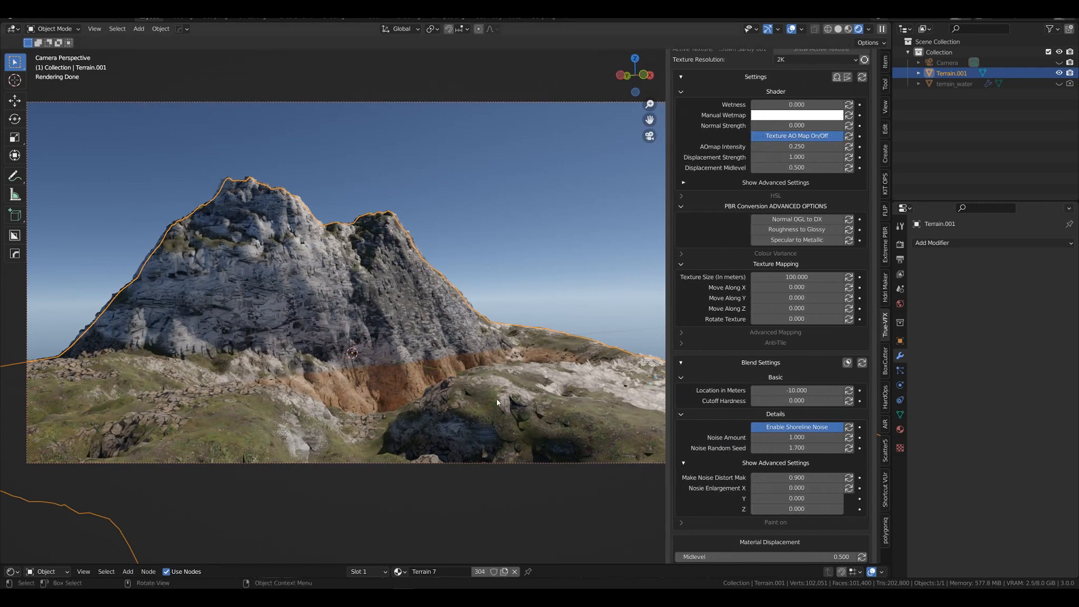
scroll(725, 452, "down", 5)
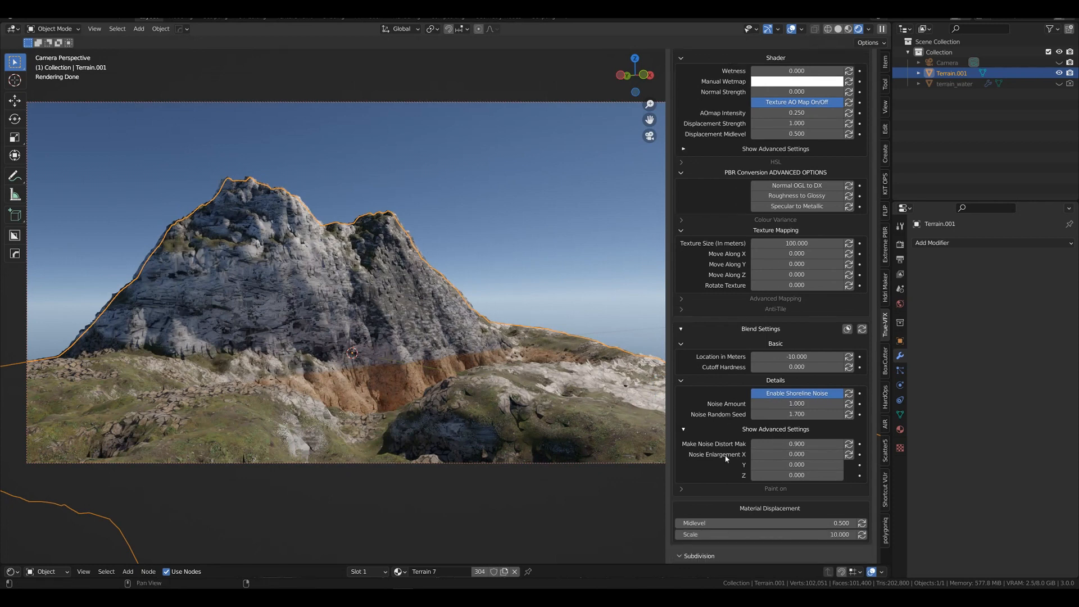
scroll(724, 455, "down", 1)
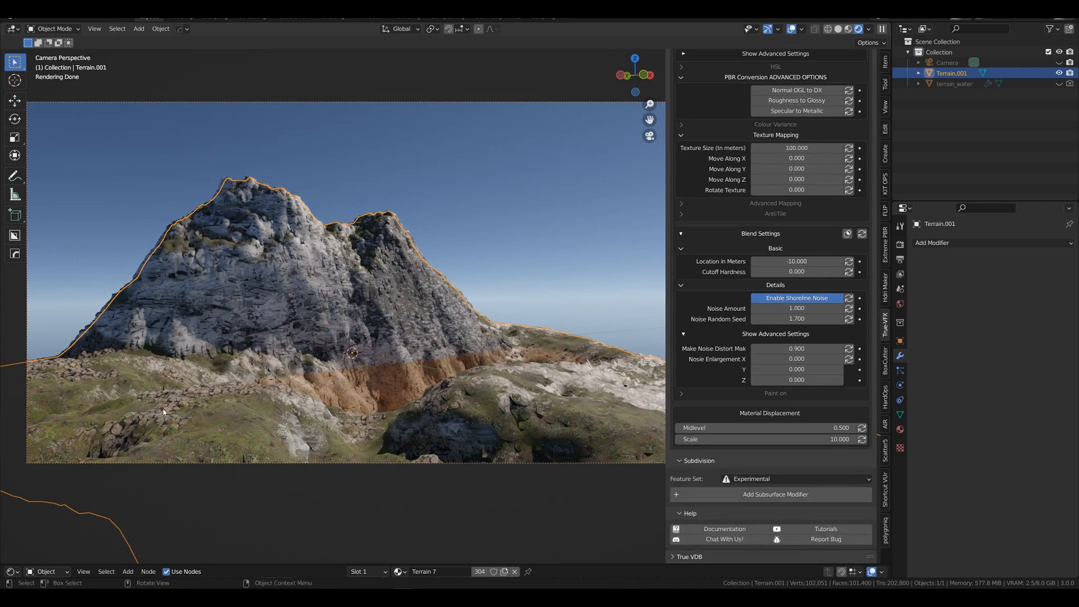
scroll(738, 284, "up", 5)
scroll(723, 265, "up", 10)
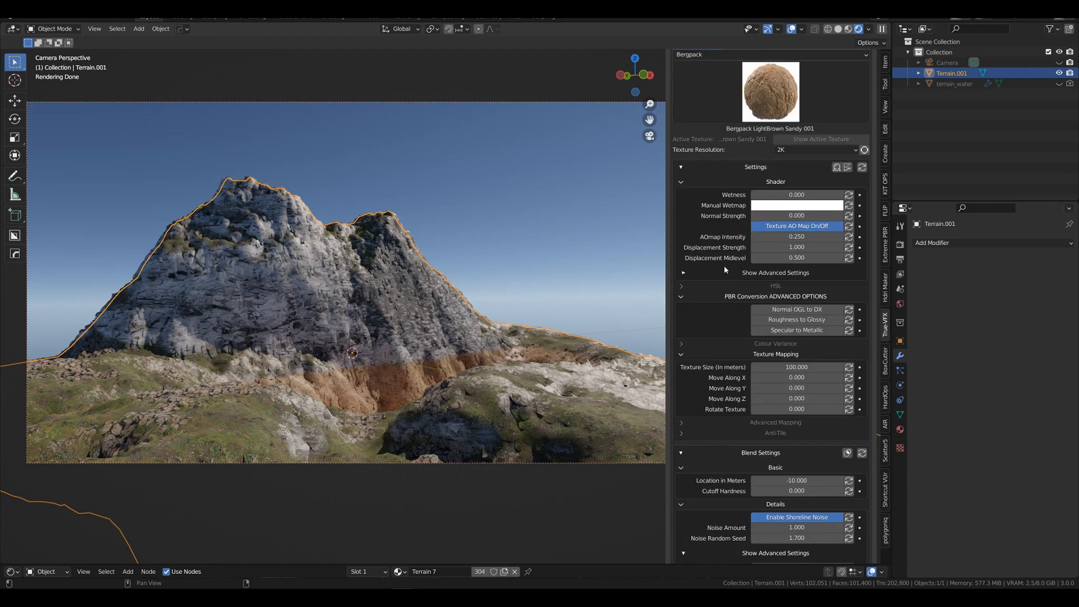
left_click(724, 162)
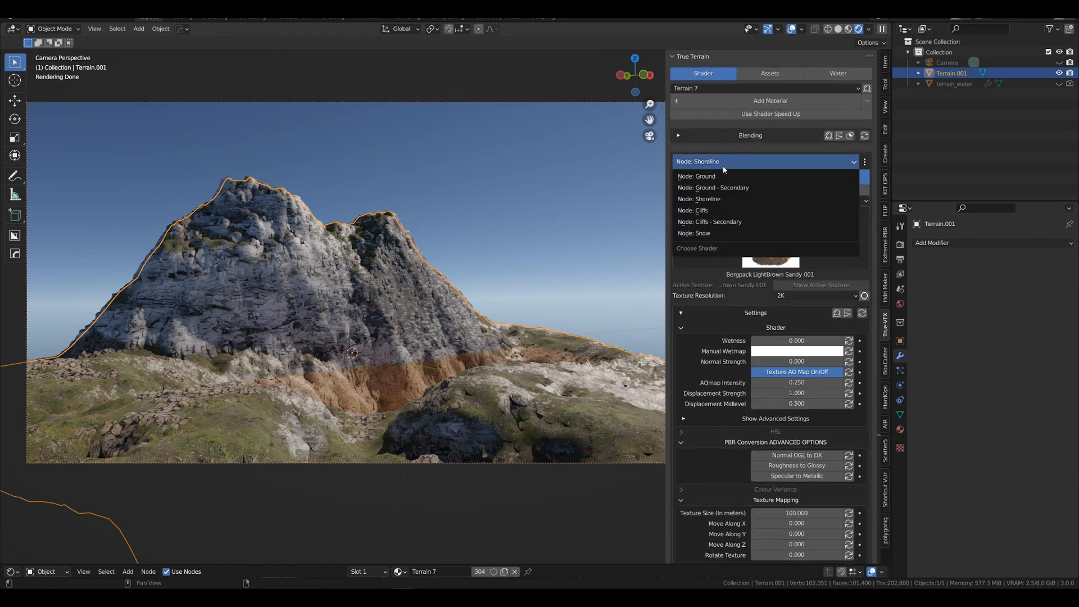
left_click(725, 173)
left_click(826, 377)
type("0.5")
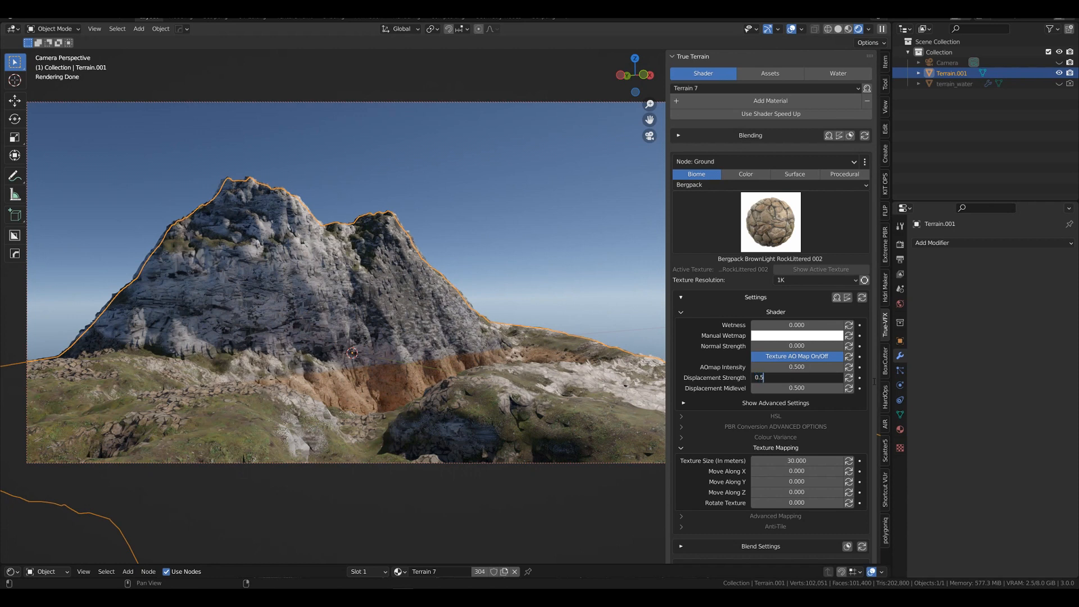
key("Return")
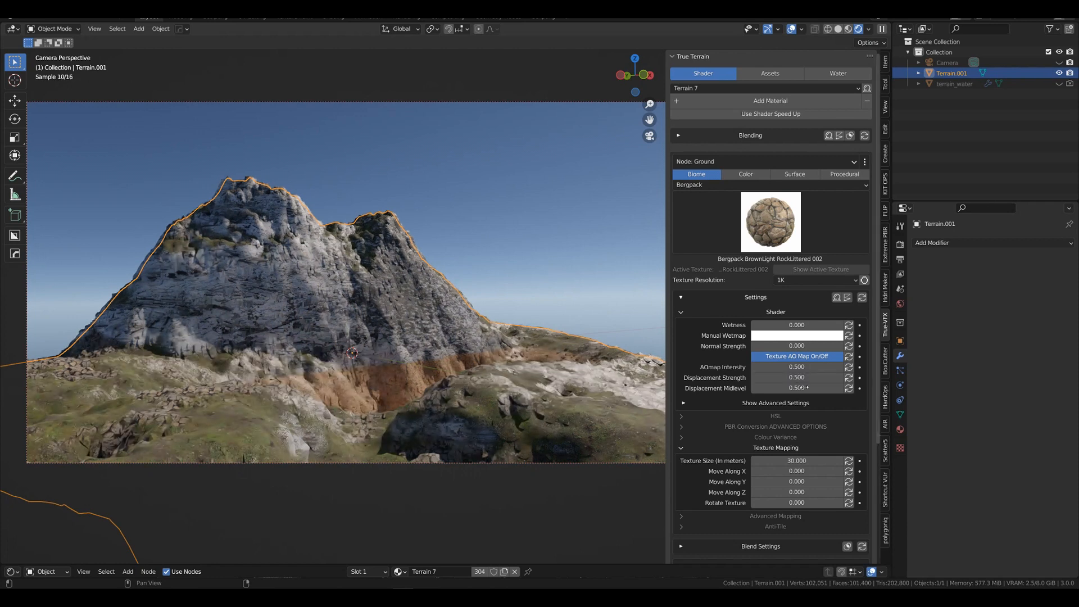
Step: Add a subdivision surface modifier to Terrain.001 and set the Ground's Displacement Strength to 0.3
scroll(785, 371, "down", 7)
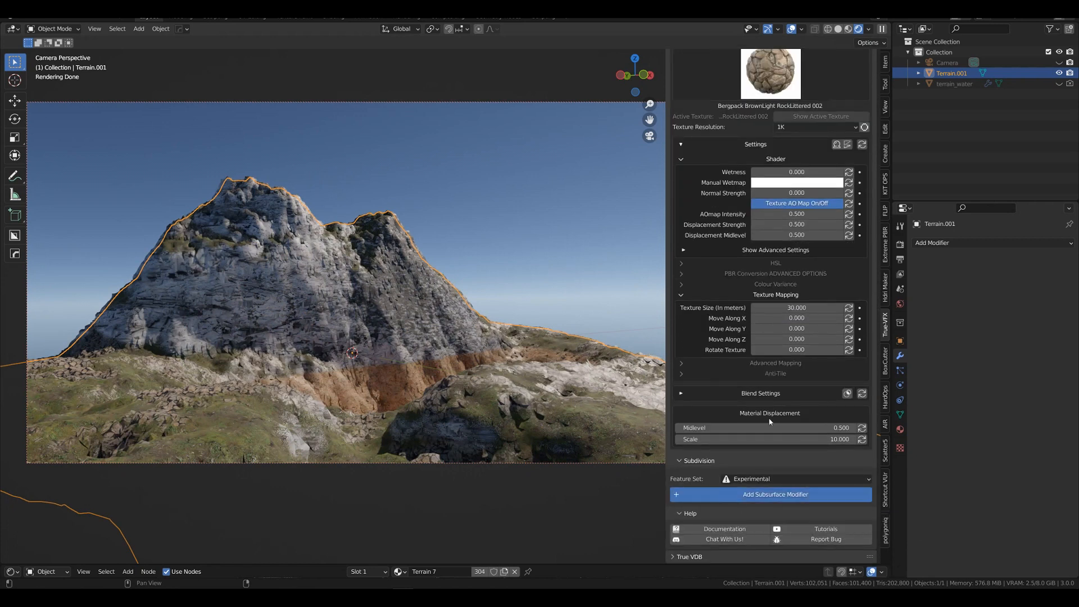
left_click(775, 494)
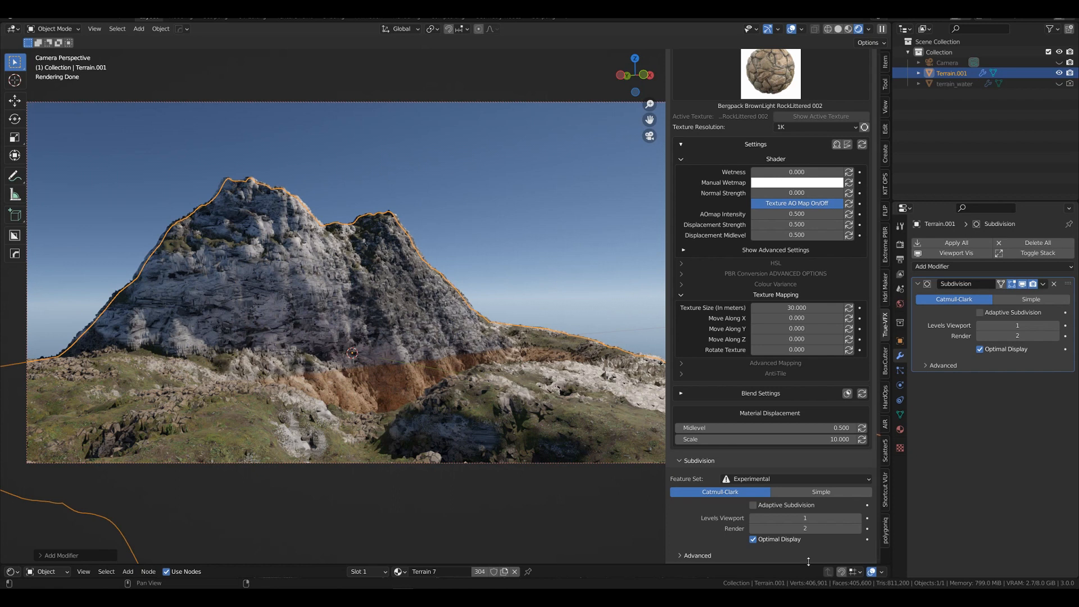
left_click(797, 225)
type("0.63")
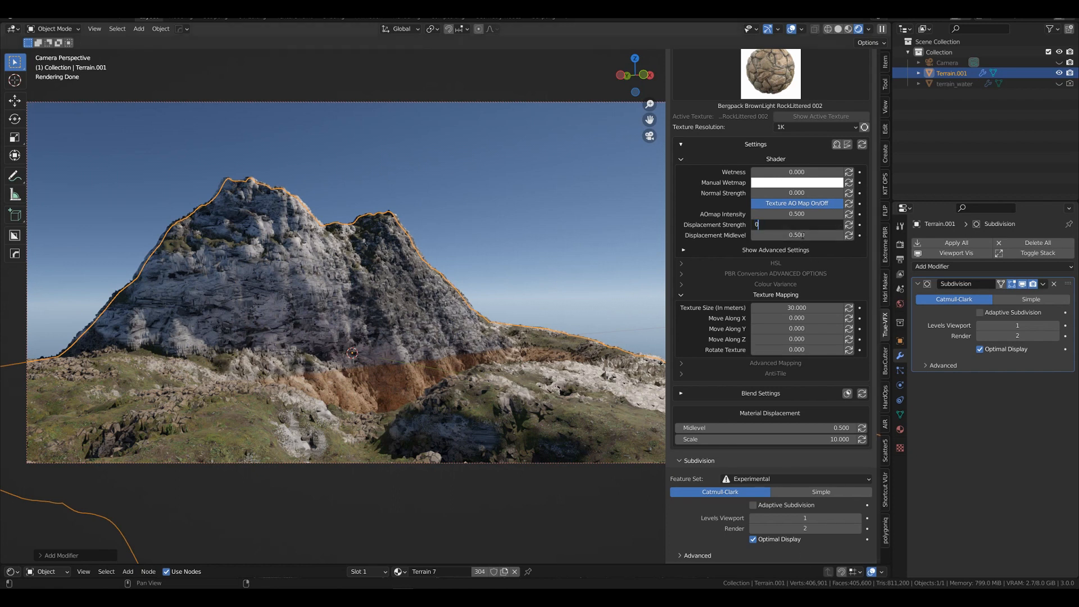
key("BackSpace")
key("BackSpace")
type("3")
key("Return")
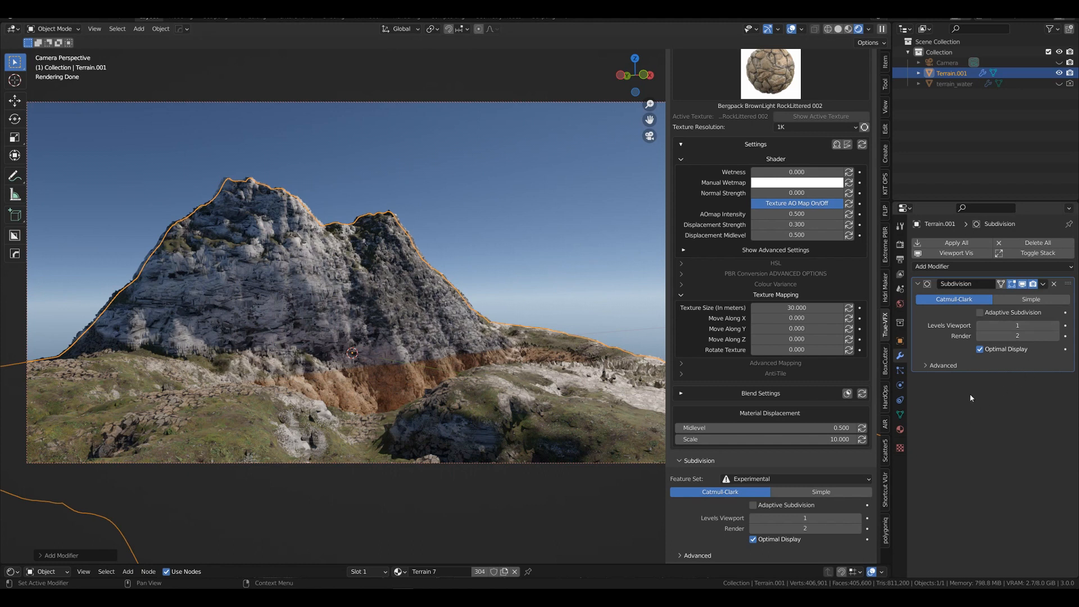
Step: Start a render of the subdivided terrain, stop it early and examine the displacement detail
key("F12")
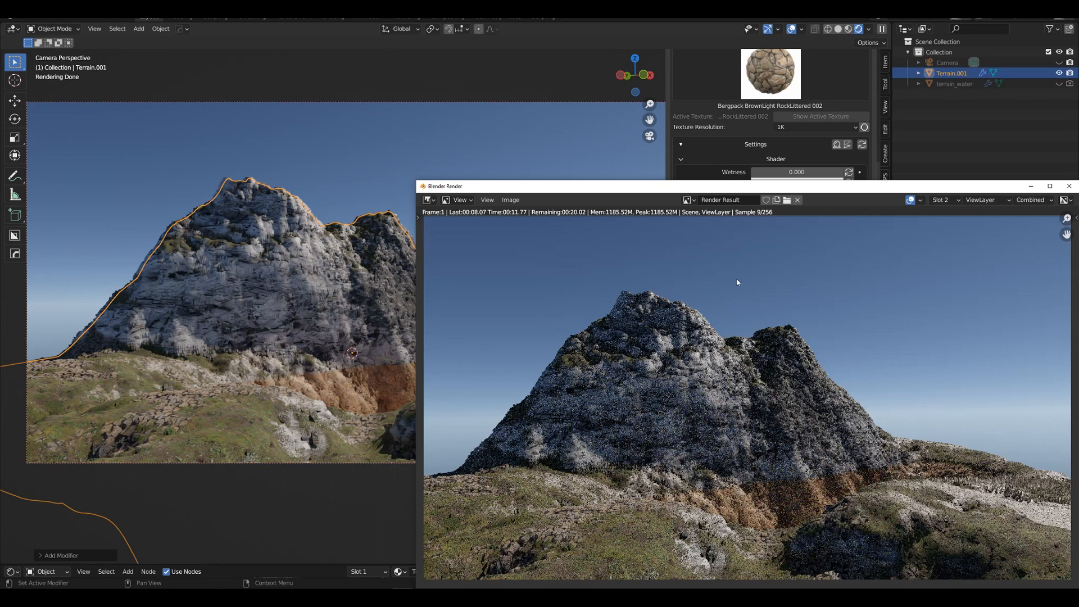
left_click_drag(708, 190, 699, 65)
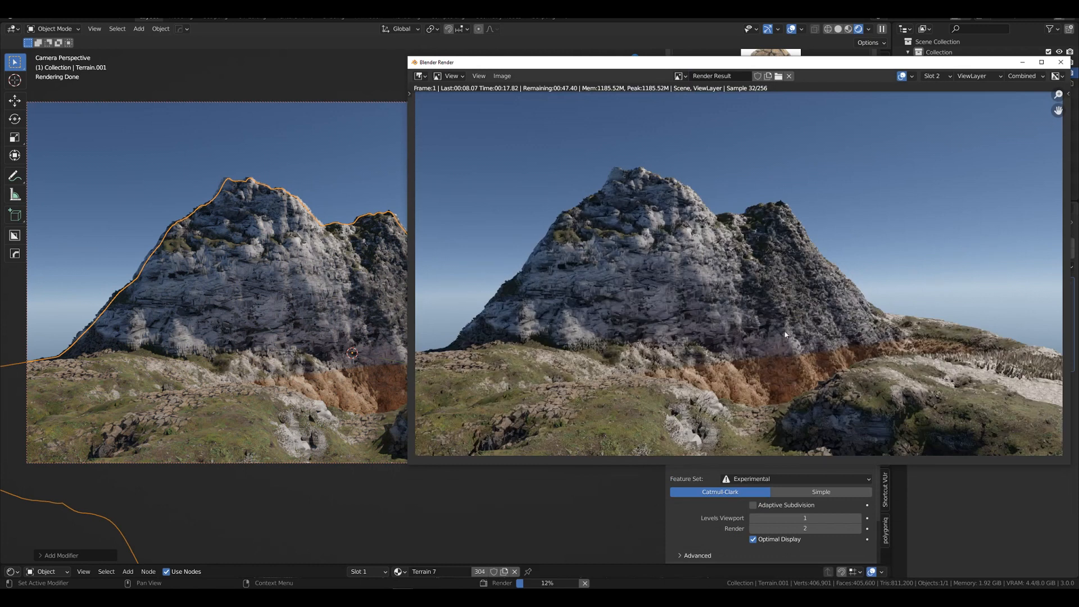
key("Escape")
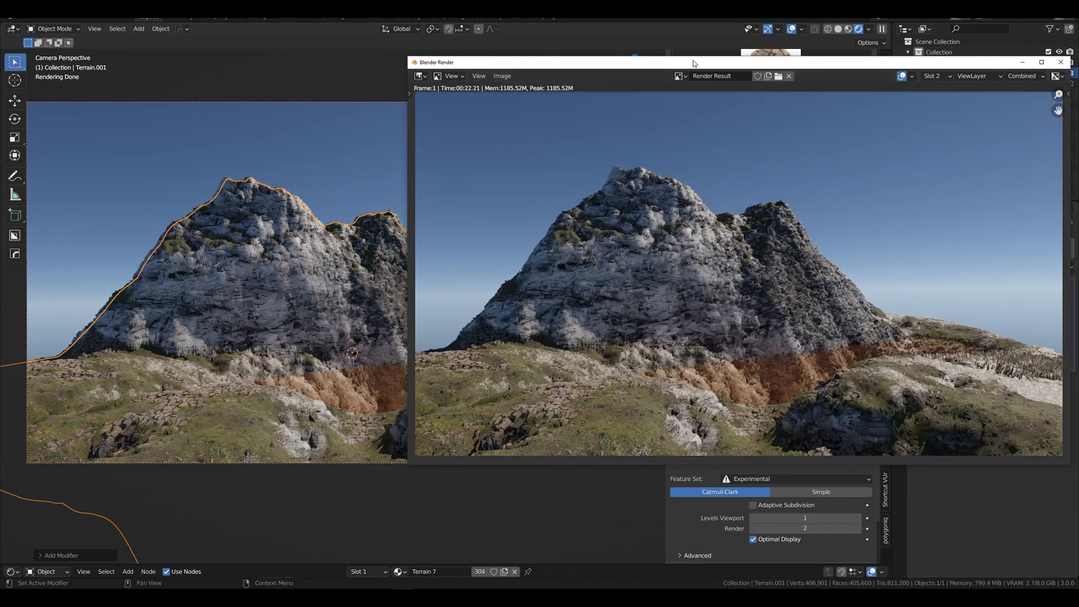
left_click_drag(692, 60, 604, 61)
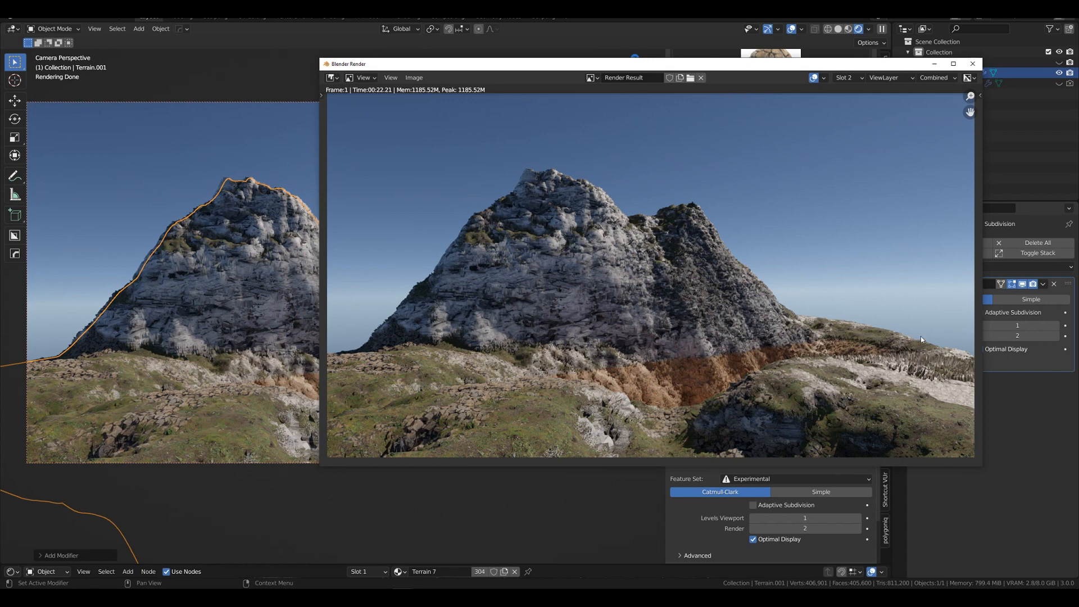
left_click_drag(730, 63, 500, 76)
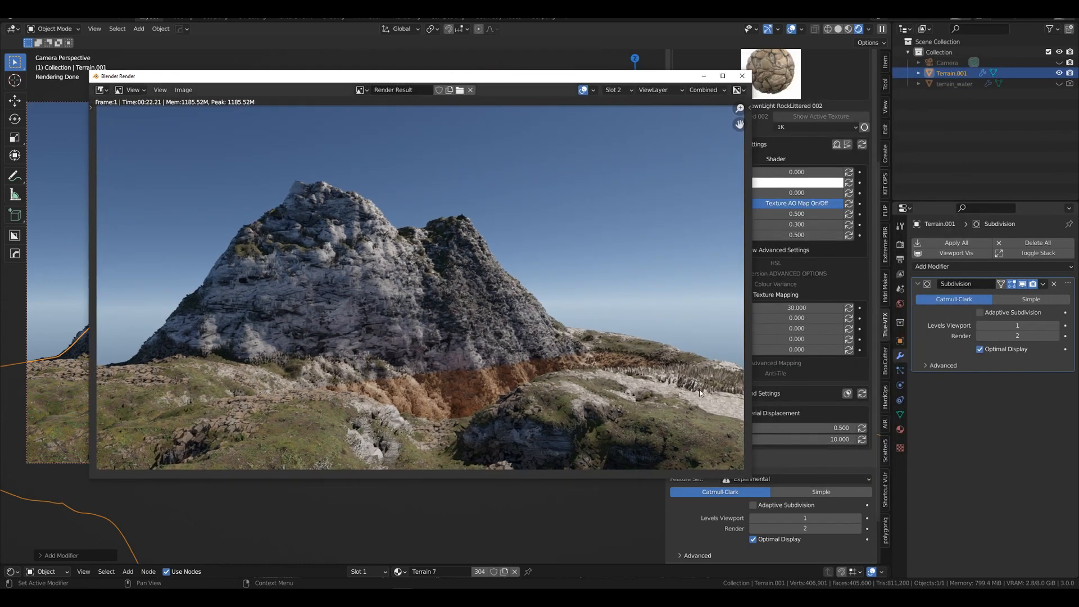
Step: Close the render, switch to the Cliffs node and set its Displacement Strength to 0.5
left_click(741, 76)
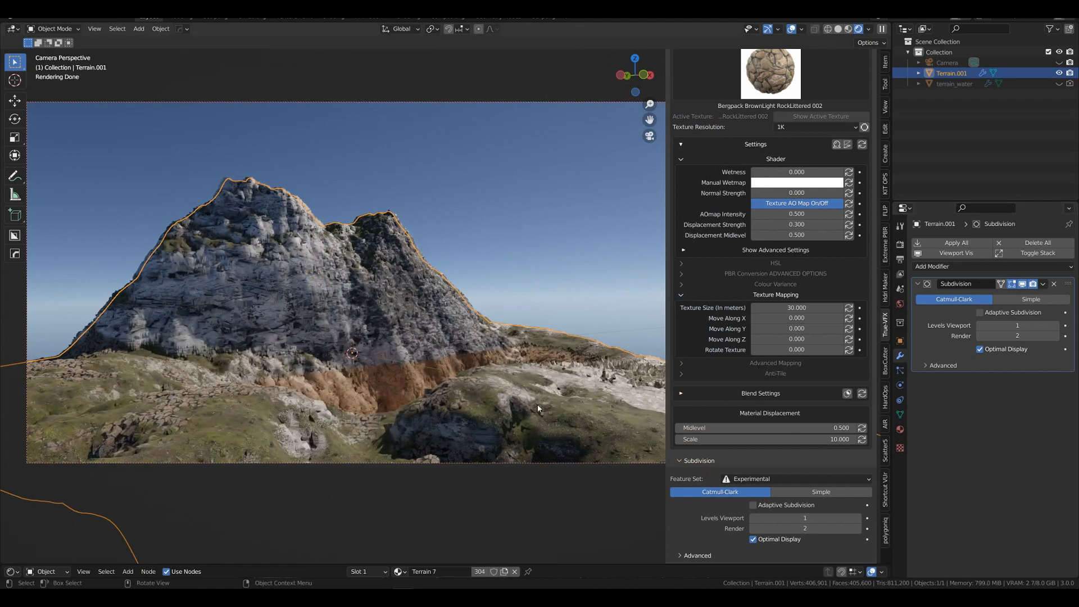
scroll(722, 220, "up", 5)
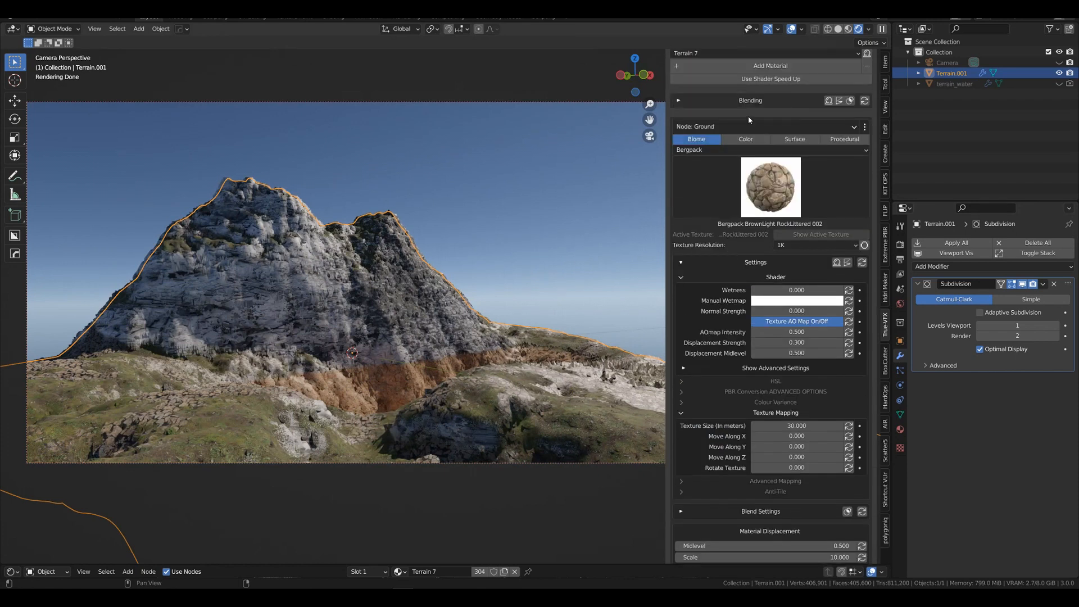
left_click(726, 126)
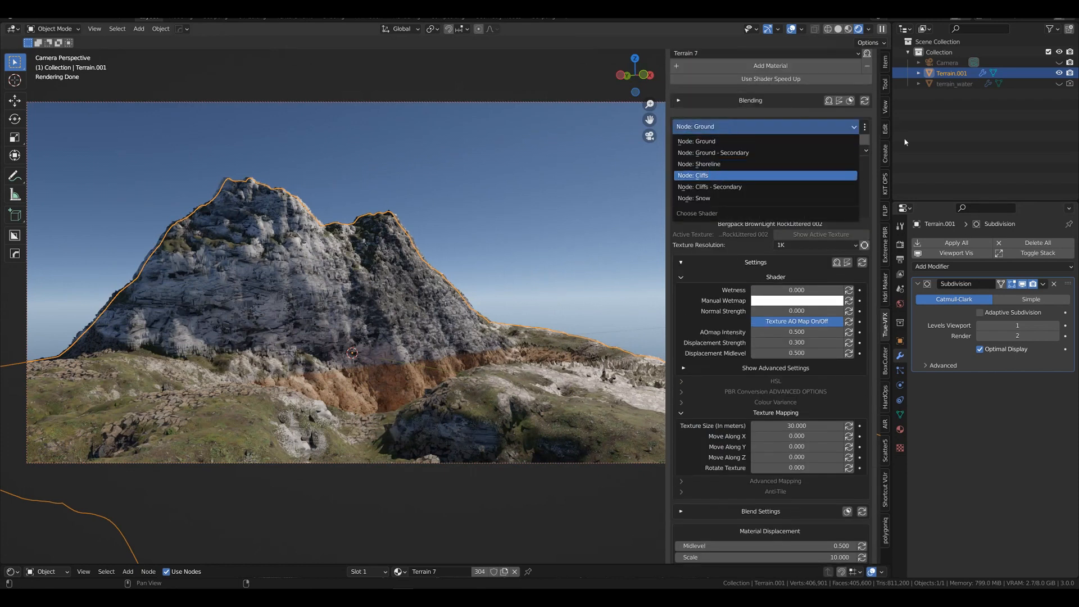
left_click(709, 175)
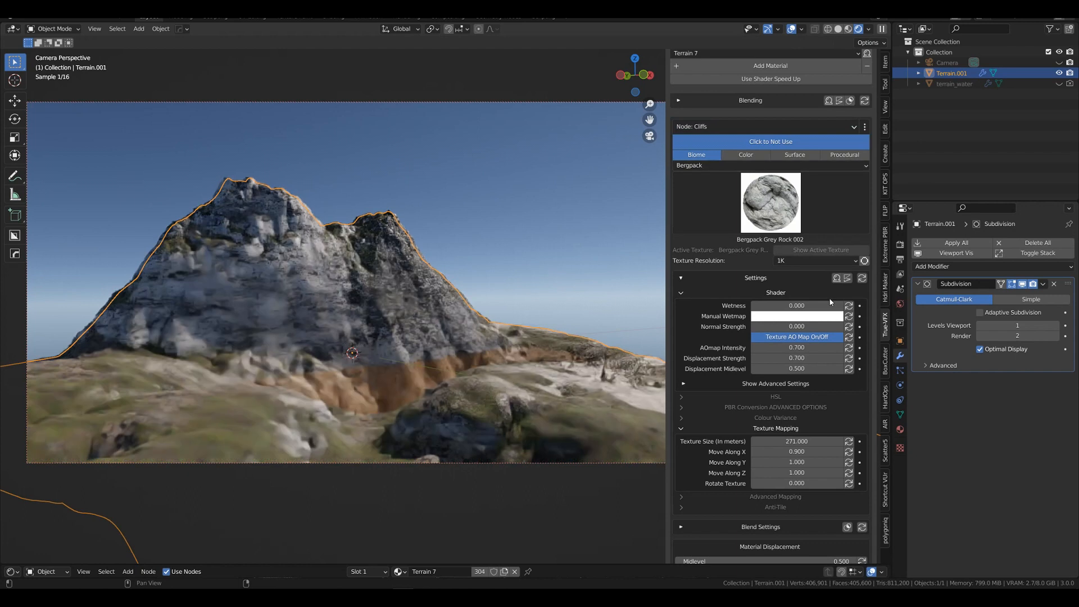
left_click(798, 358)
type("0.5")
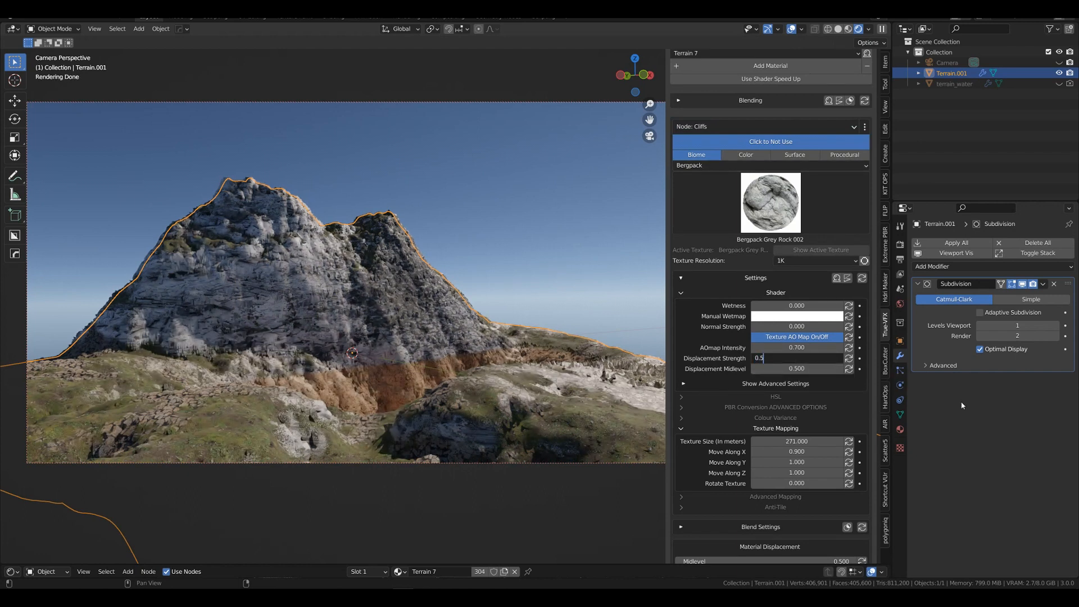
key("Return")
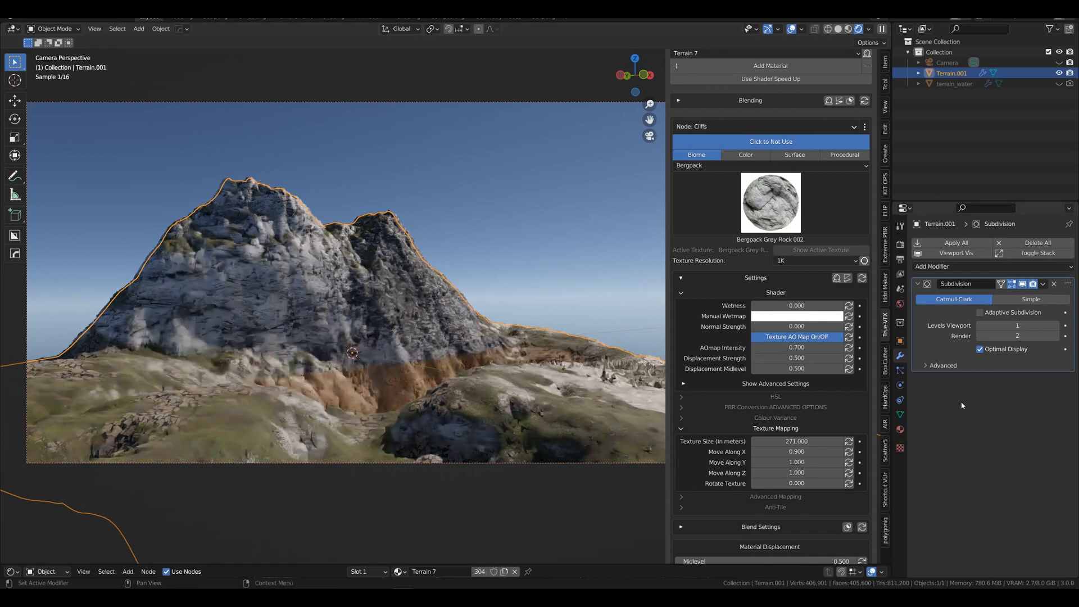
Step: Raise the Cliffs node's Displacement Strength to 0.8
left_click(817, 358)
type("0.8")
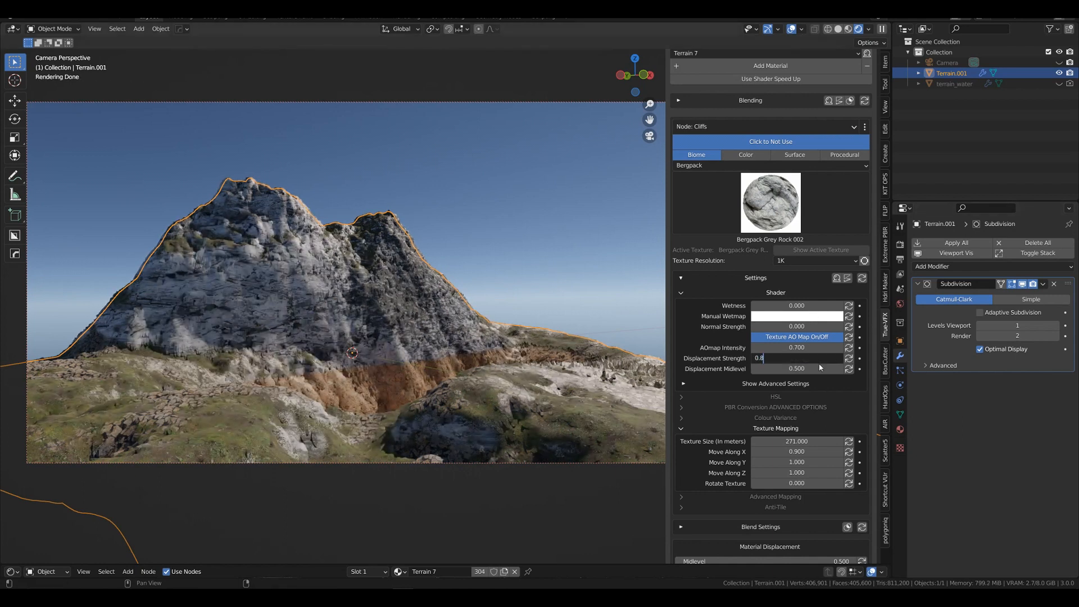
key("Return")
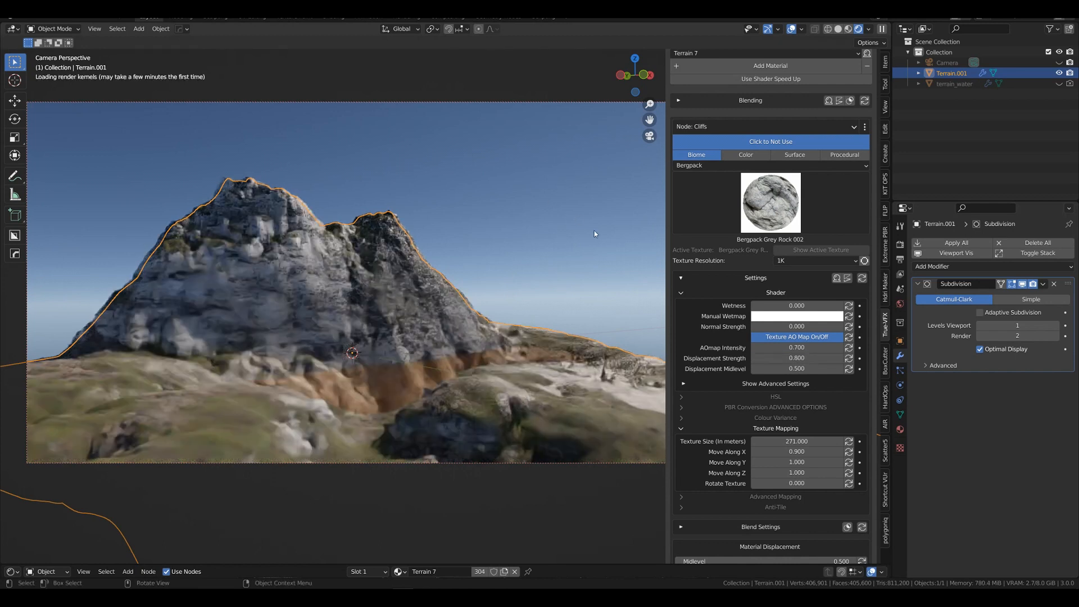
Step: Switch to the Cliffs - Secondary node and set its Displacement Strength to 0.4
left_click(716, 134)
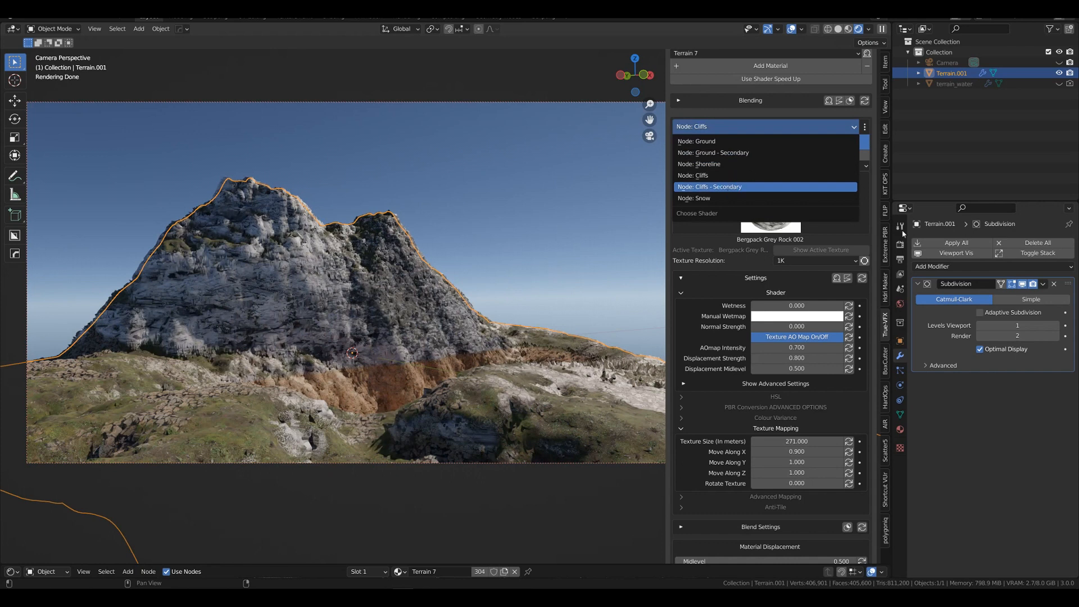
key("Return")
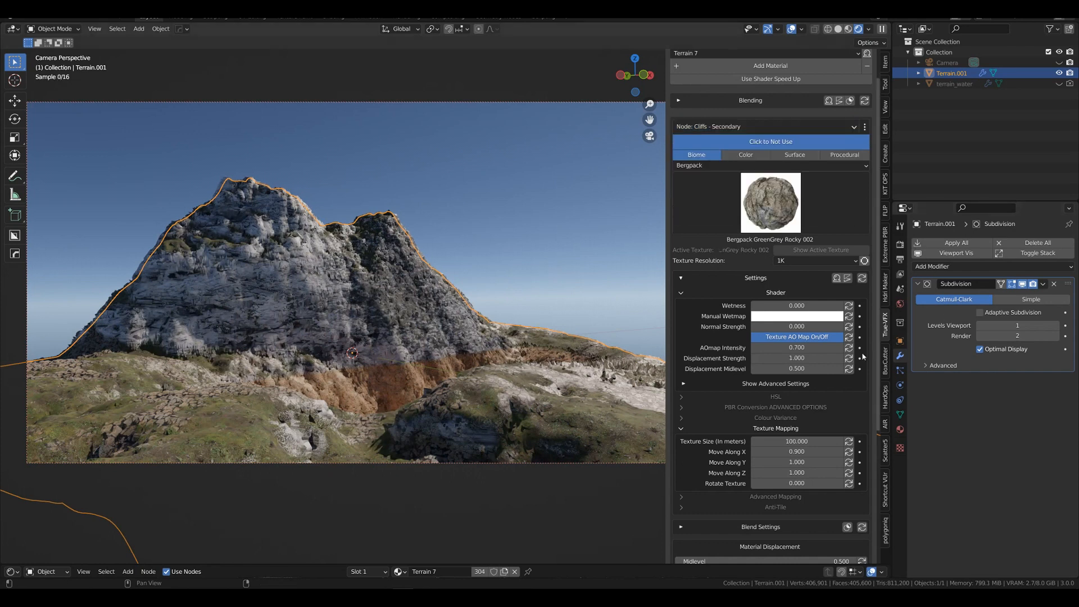
left_click(796, 357)
type("0.")
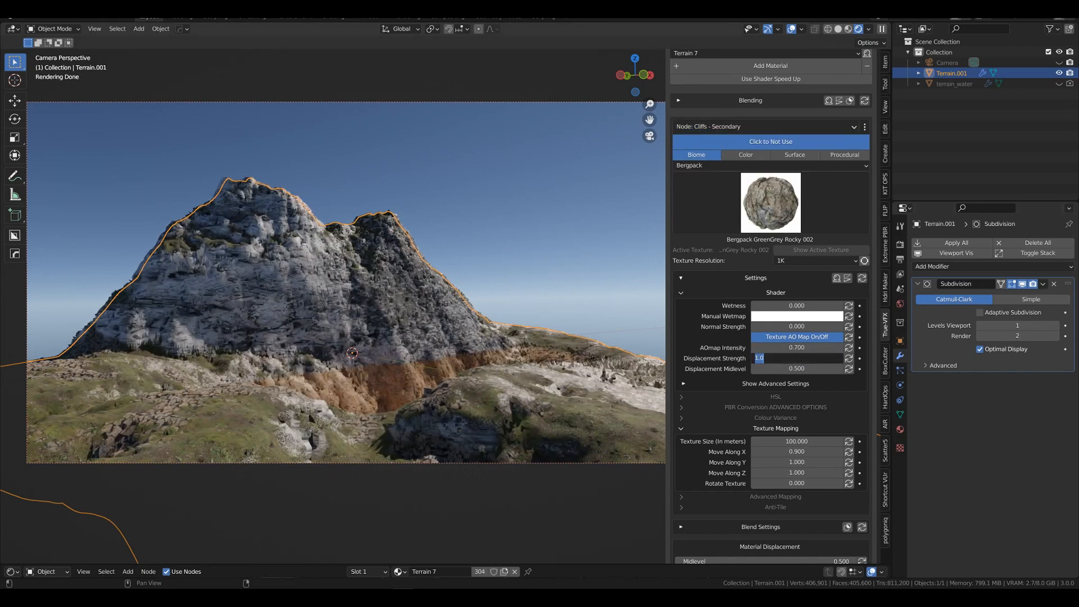
type("4")
key("Return")
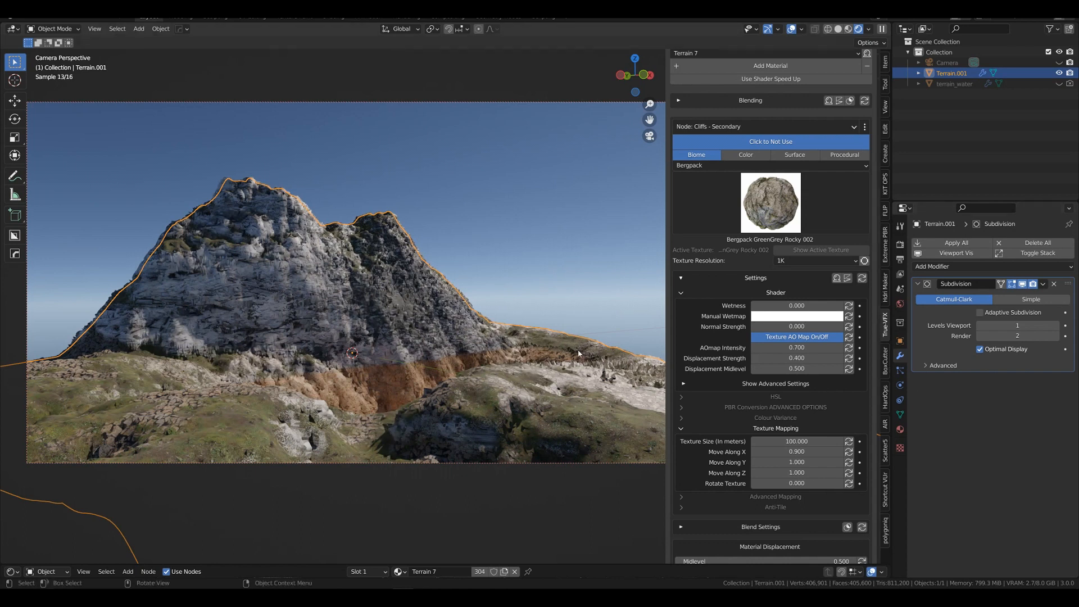
Step: Set the Cliffs - Secondary node's Displacement Strength to 1 and reselect the terrain
left_click(804, 358)
type("1")
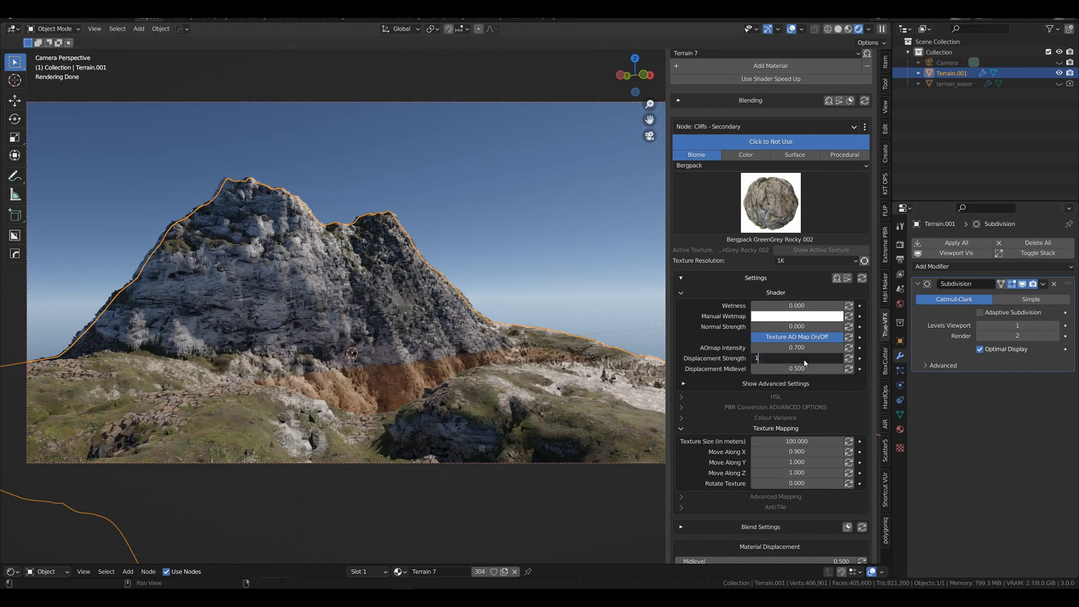
left_click(721, 128)
left_click(453, 371)
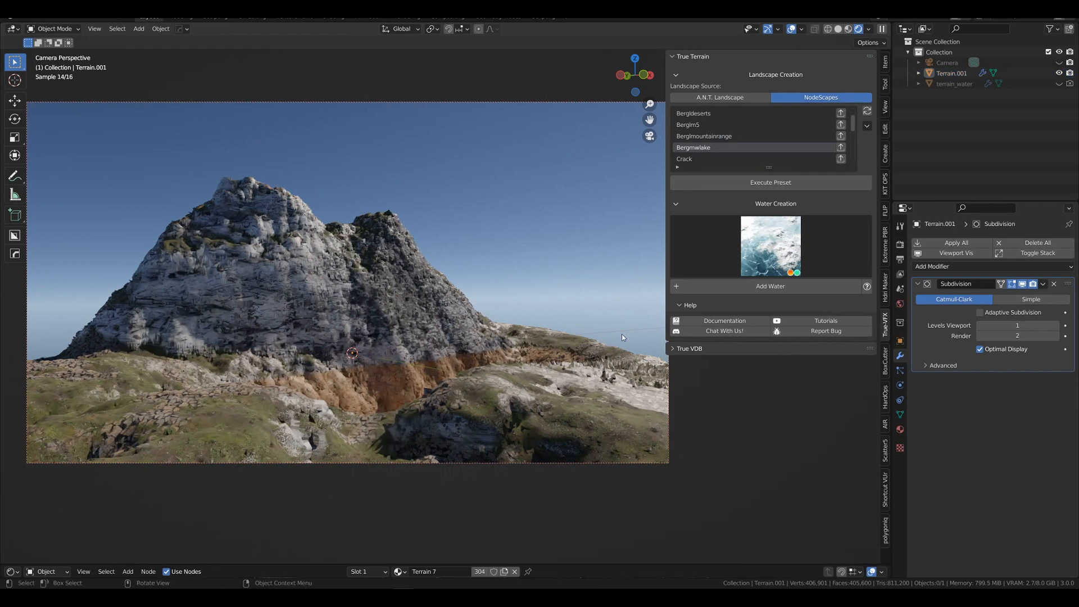
left_click(510, 425)
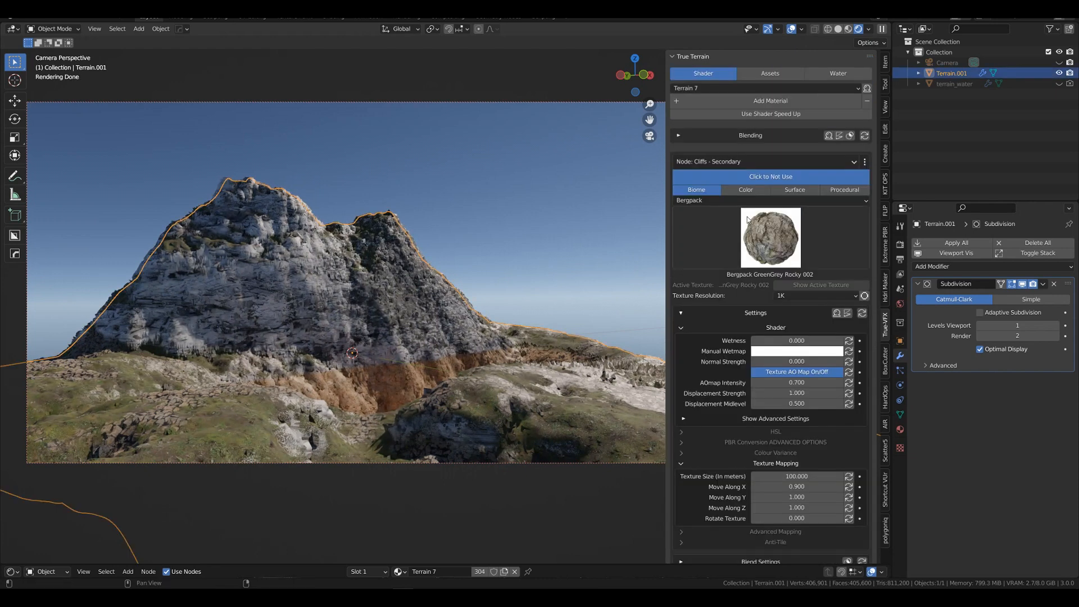
Step: Switch to the Ground - Secondary node, check its Displacement Strength and narrow the settings area slightly
left_click(738, 161)
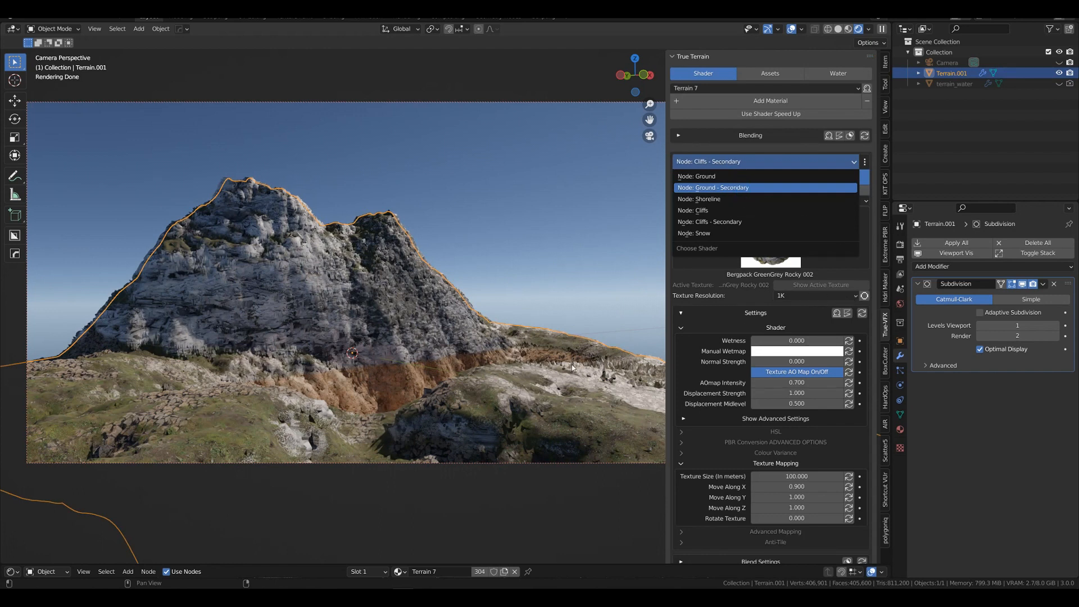
key("Return")
left_click(796, 393)
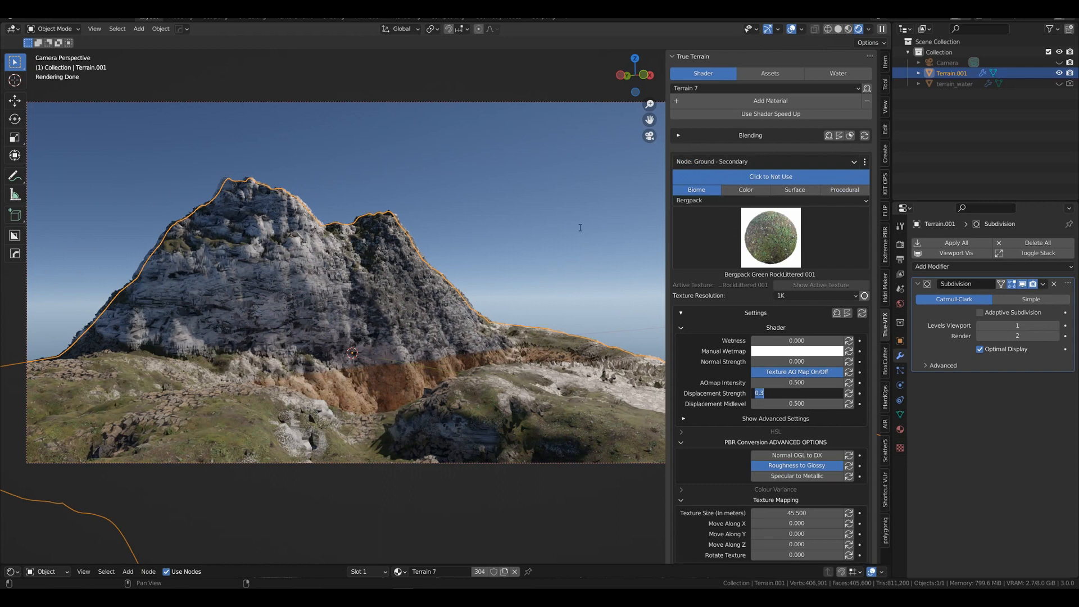
left_click(673, 350)
left_click_drag(673, 350, 684, 356)
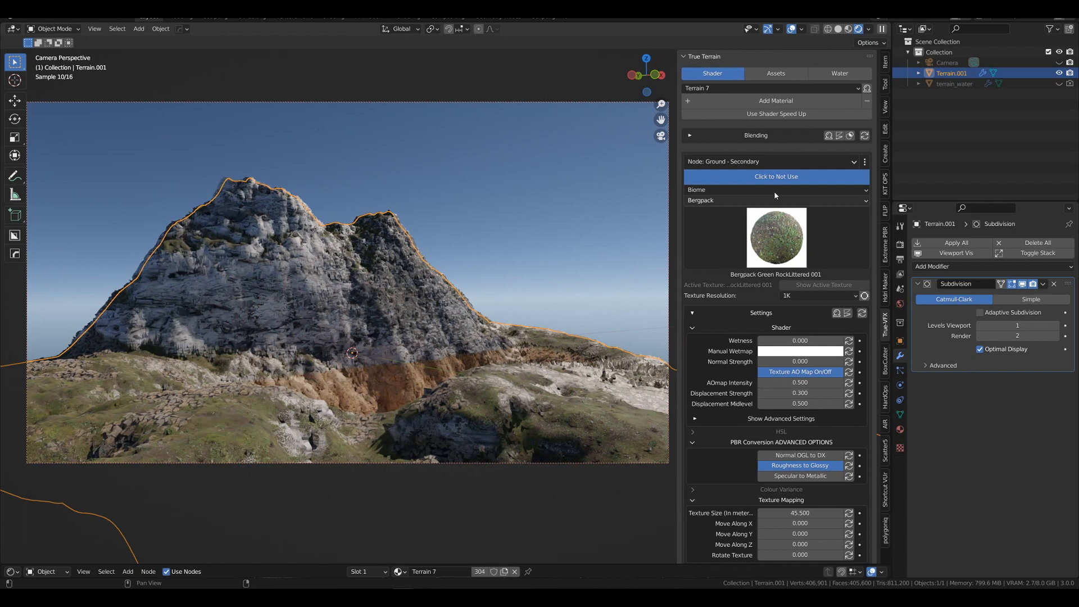
Step: Switch to the Shoreline node and set its Displacement Strength to 0.3
left_click(769, 162)
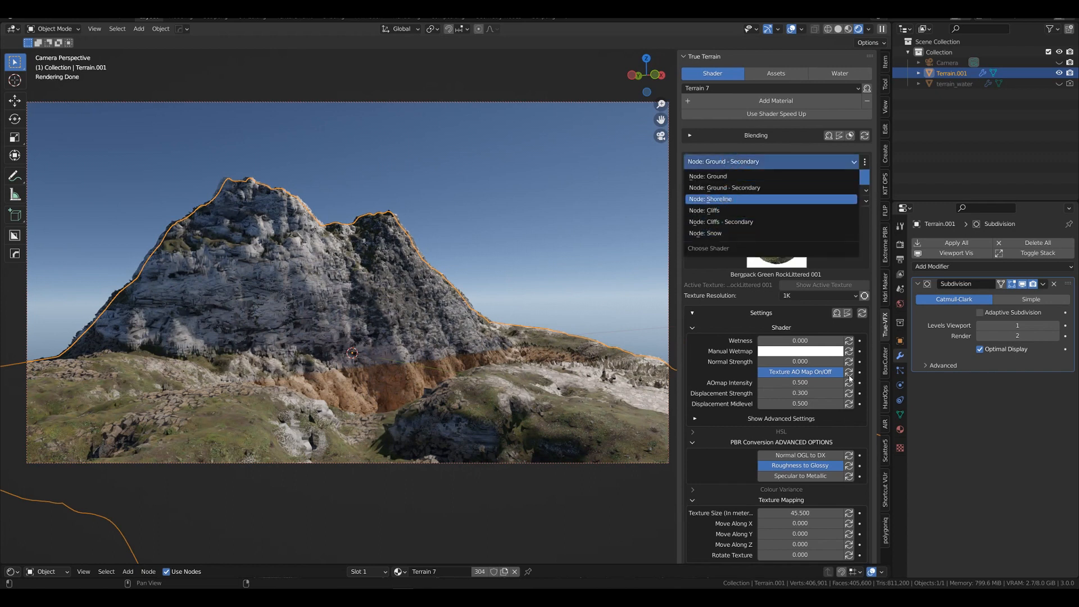
left_click(810, 394)
type("0.3")
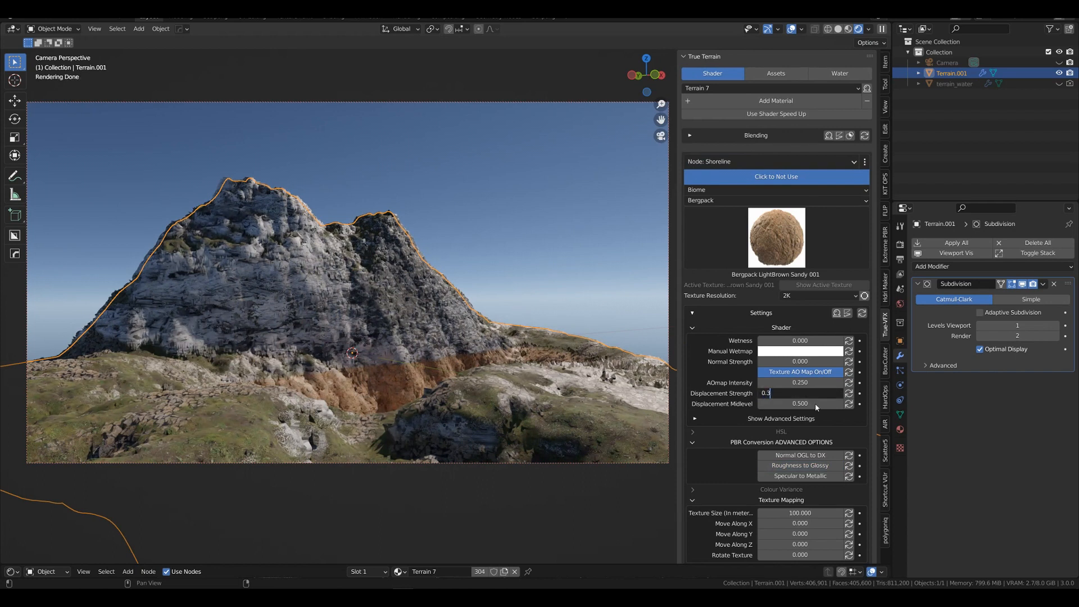
key("Return")
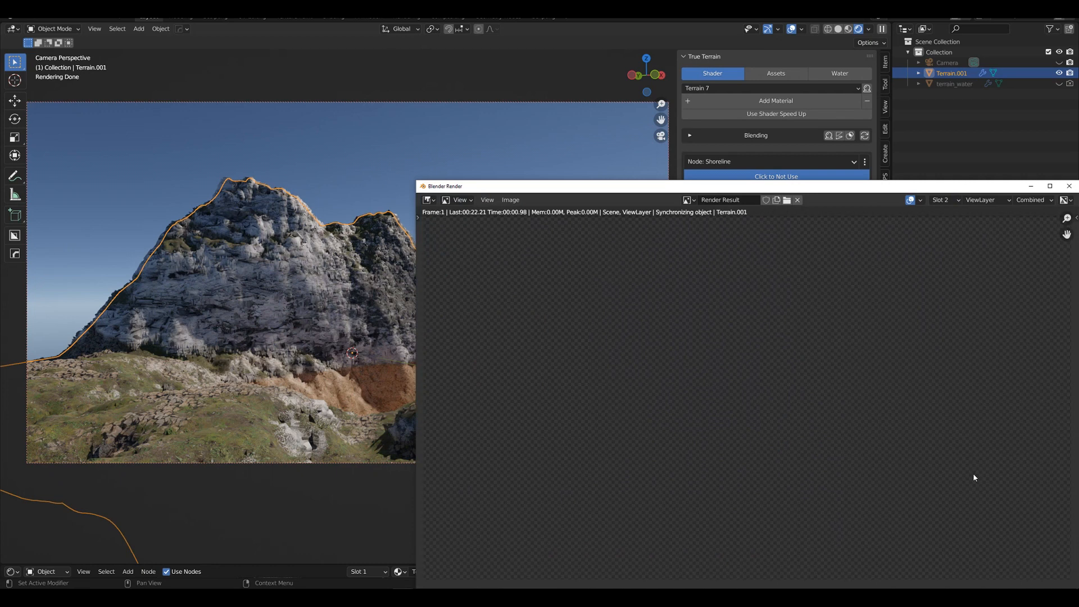
Step: Render the terrain with the adjusted displacement, stop it early, examine the relief and hide the render window
left_click_drag(609, 186, 546, 86)
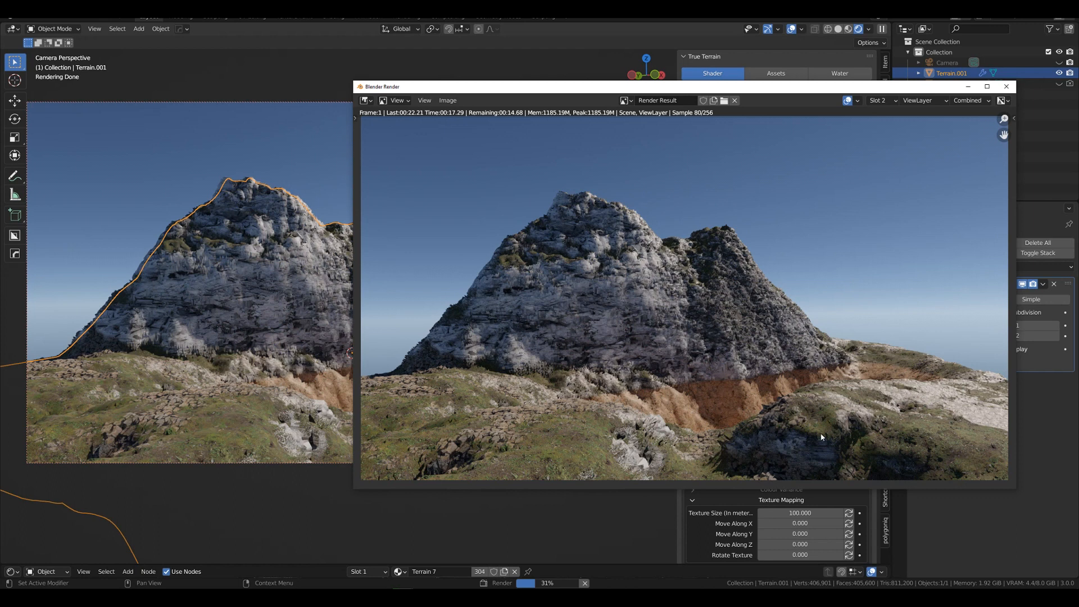
key("Escape")
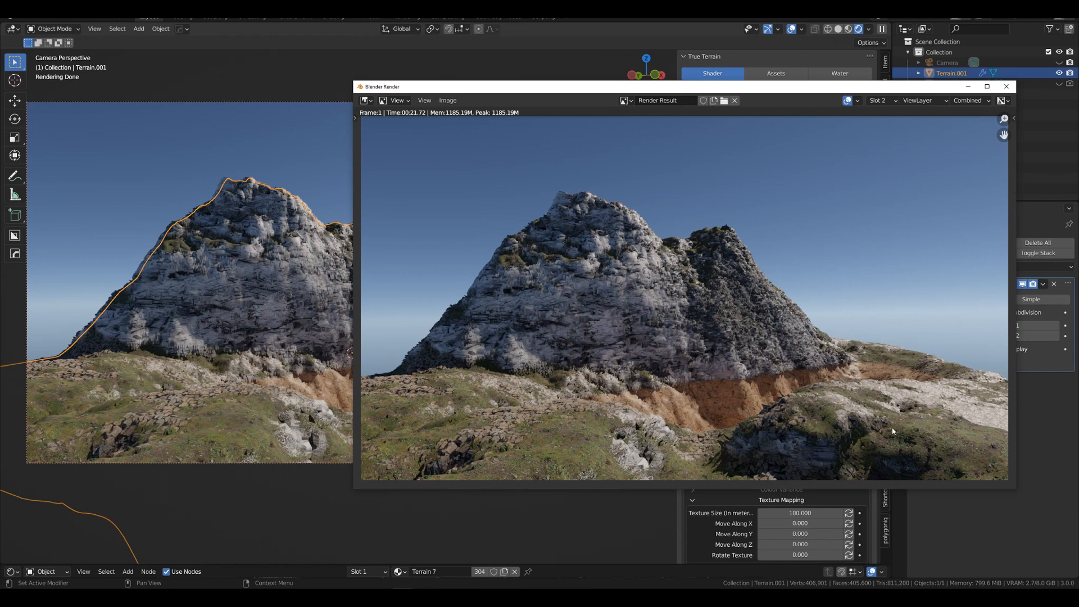
left_click(967, 88)
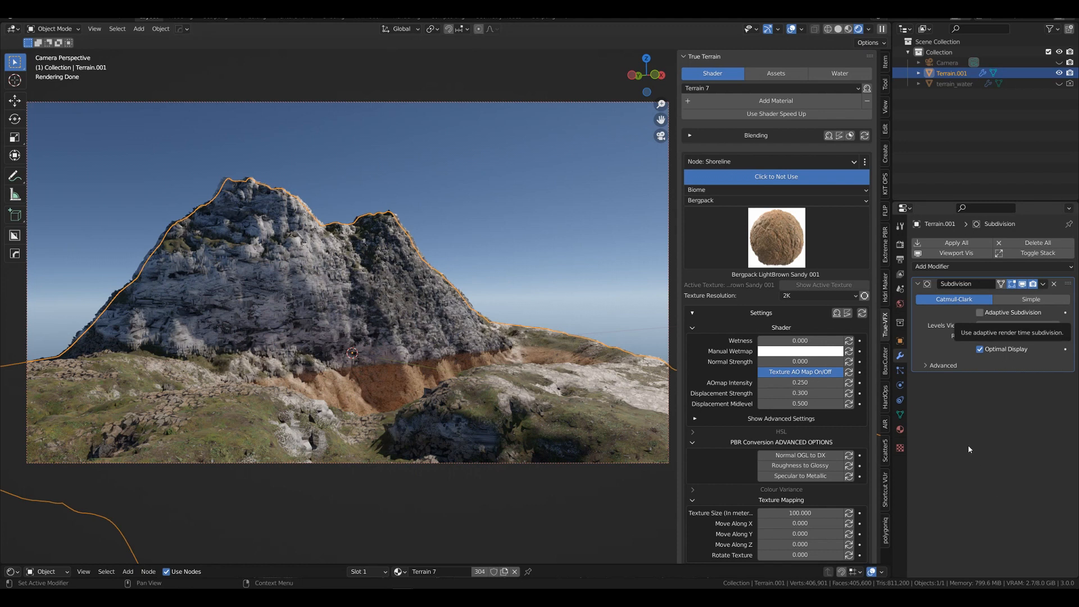
Step: Enable Adaptive Subdivision on the terrain's Subdivision modifier and switch the viewport to solid shading
left_click(980, 312)
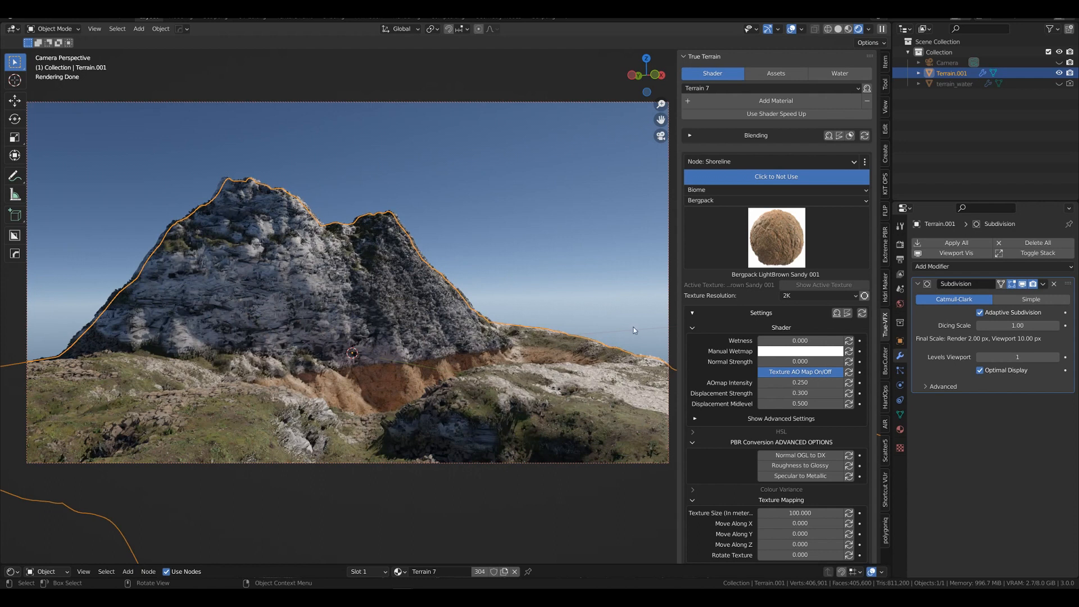
left_click(838, 30)
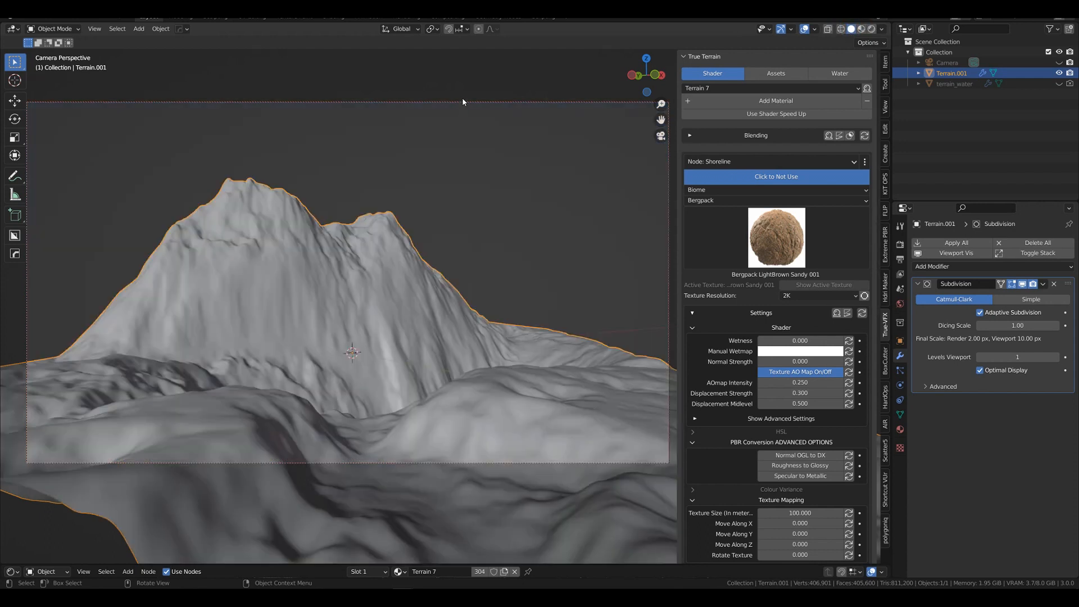
Step: Reopen the render result, choose Slot 1 and start a render of the adaptively subdivided terrain
key("F11")
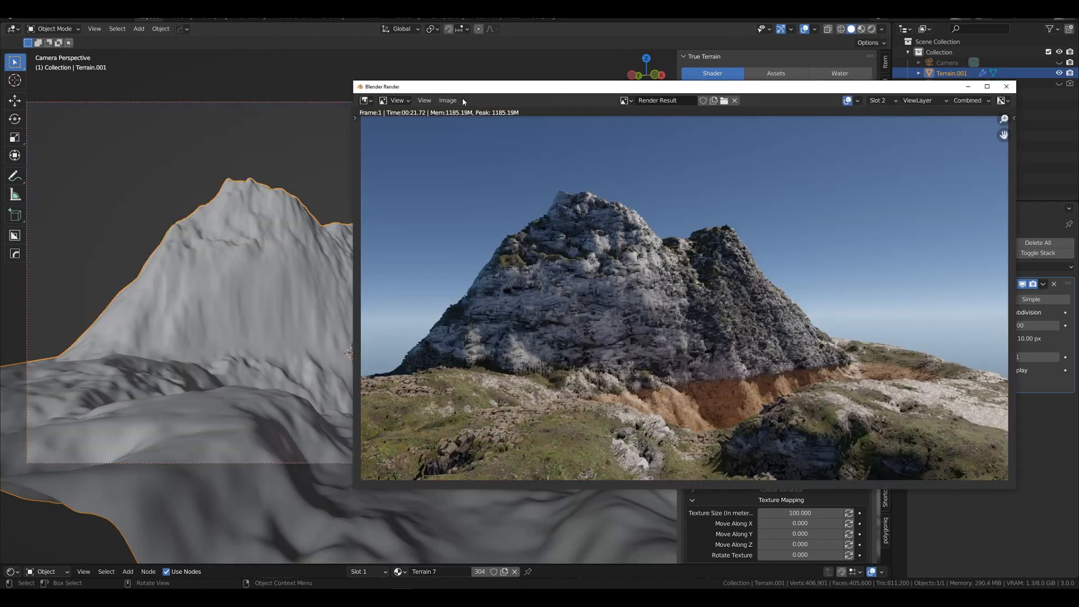
left_click(879, 100)
left_click(882, 107)
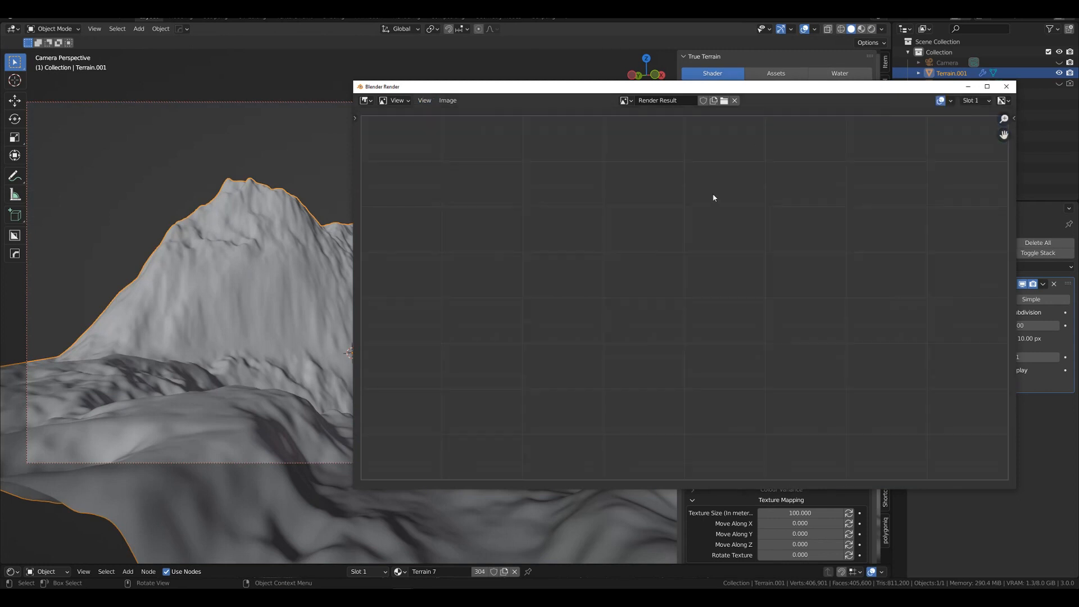
key("F12")
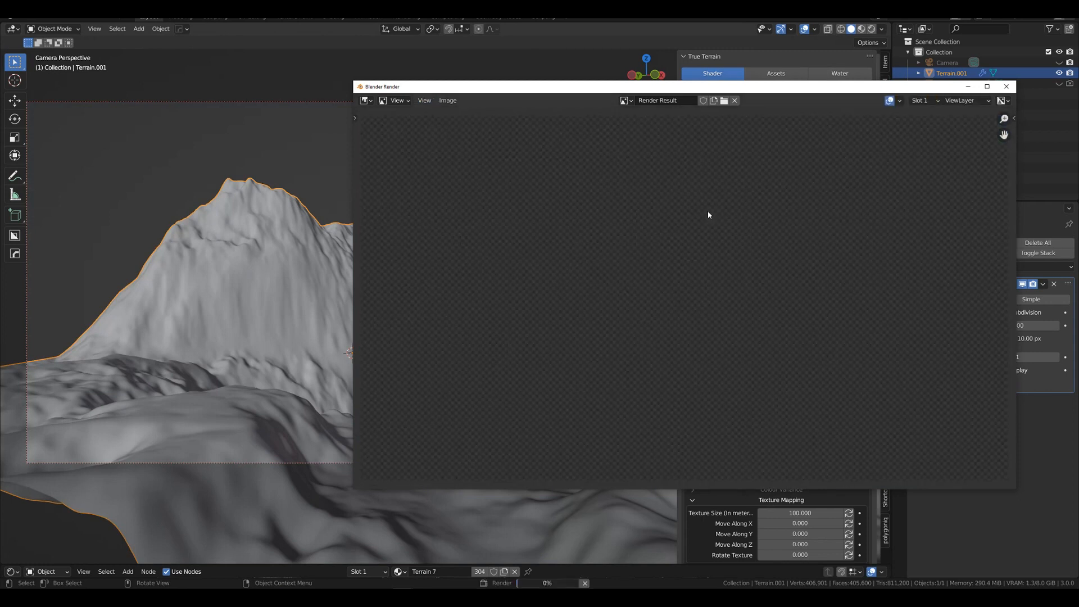